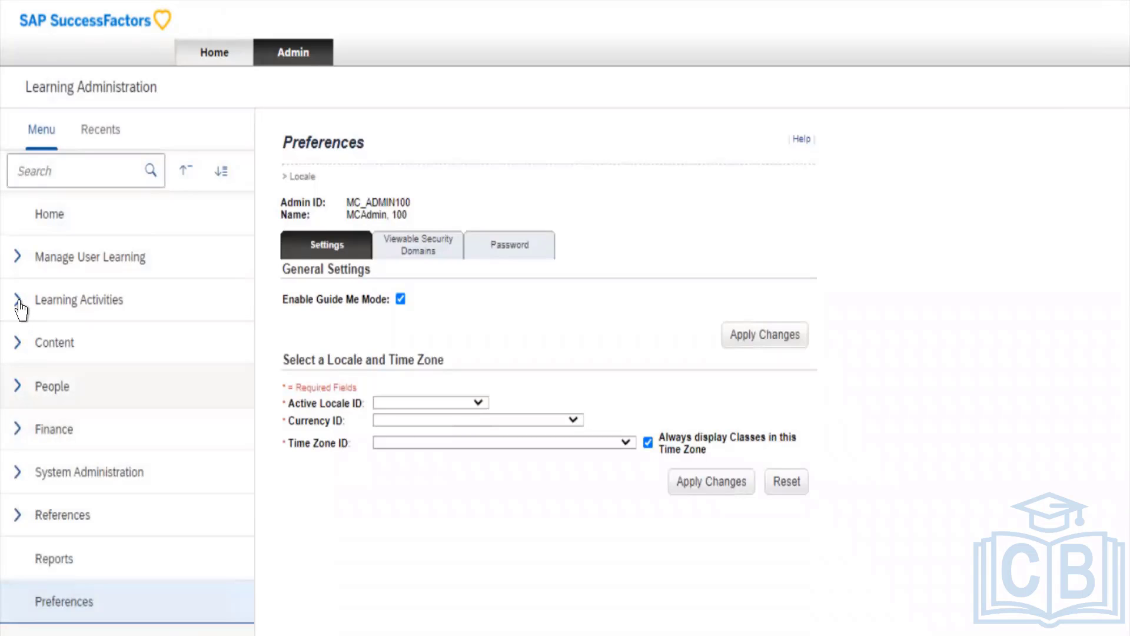
- Expand the Manage User Learning section of the Learning Administration navigation
click(17, 264)
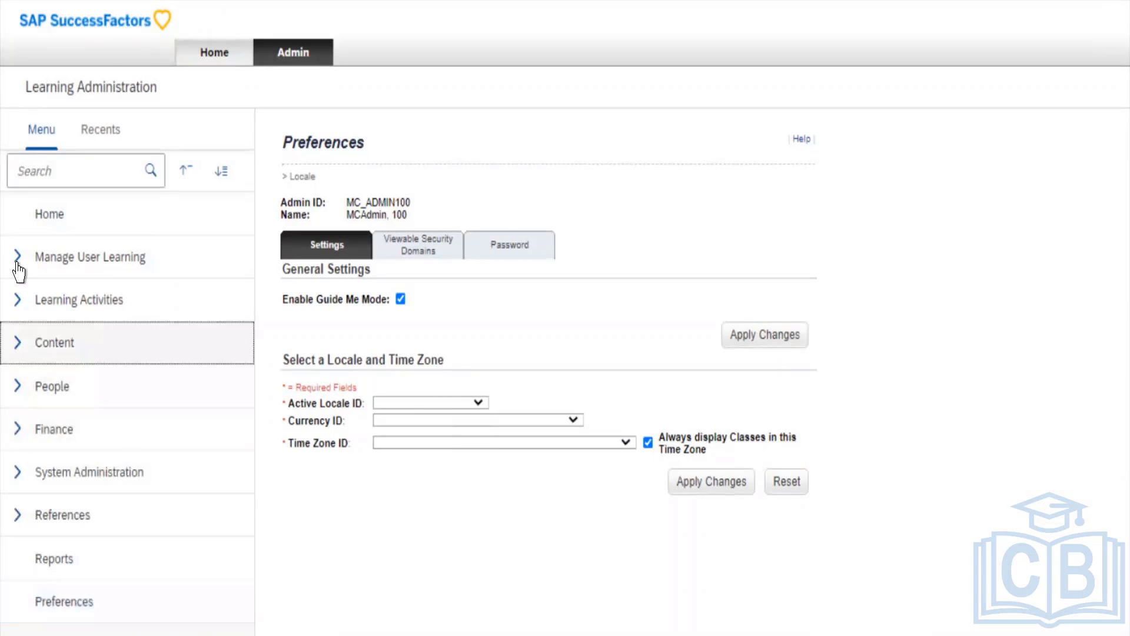
click(17, 263)
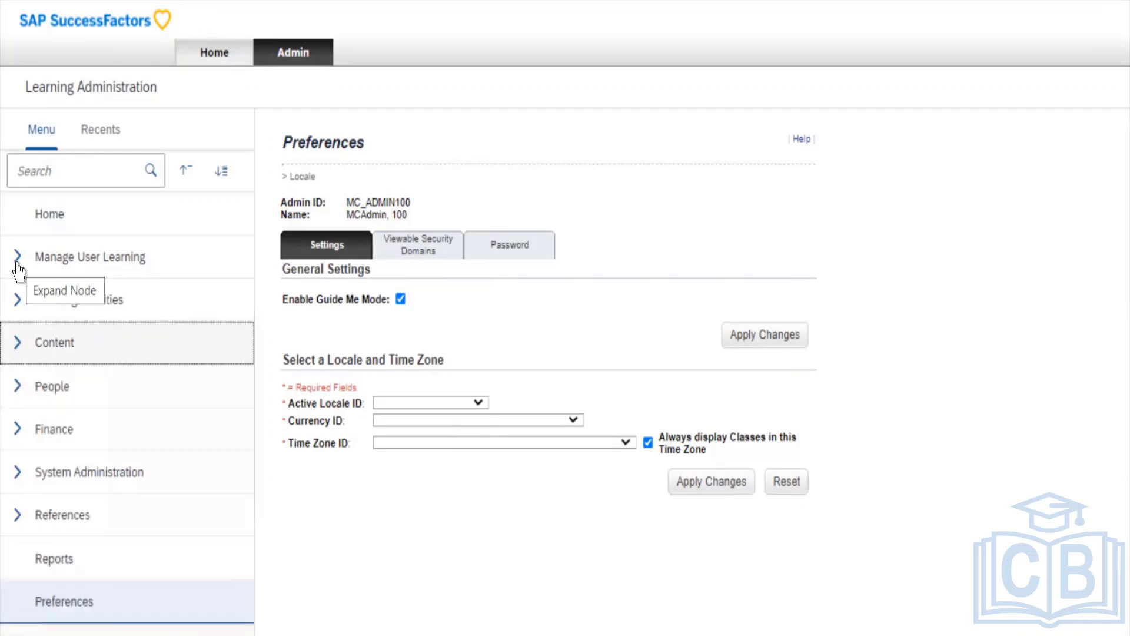
click(19, 259)
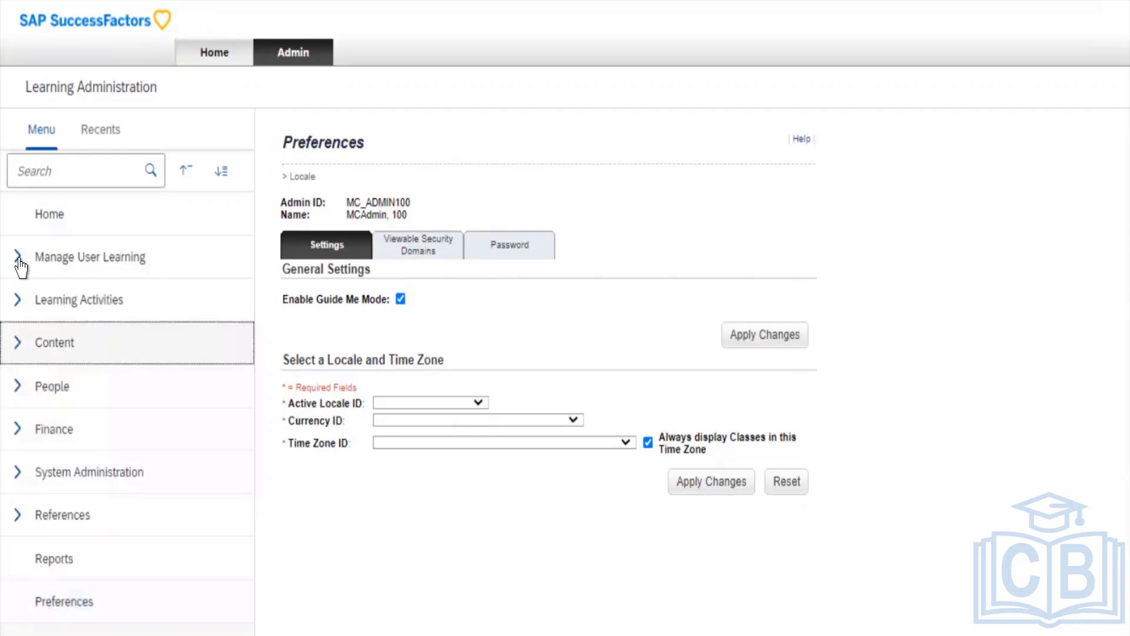
click(49, 259)
click(49, 259)
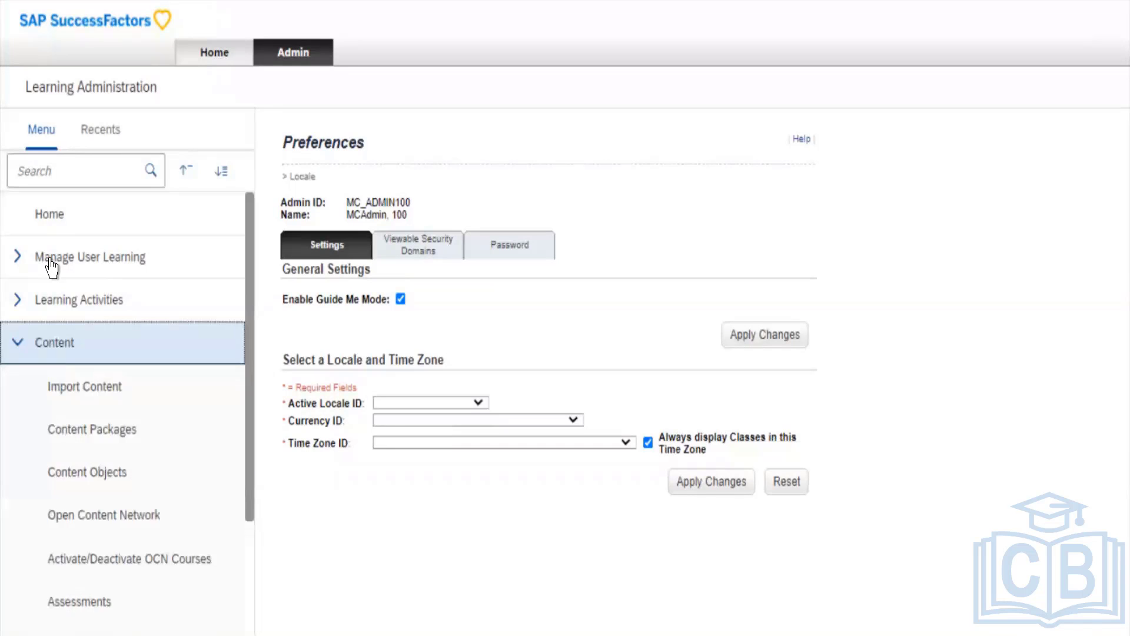
click(81, 252)
double_click(82, 257)
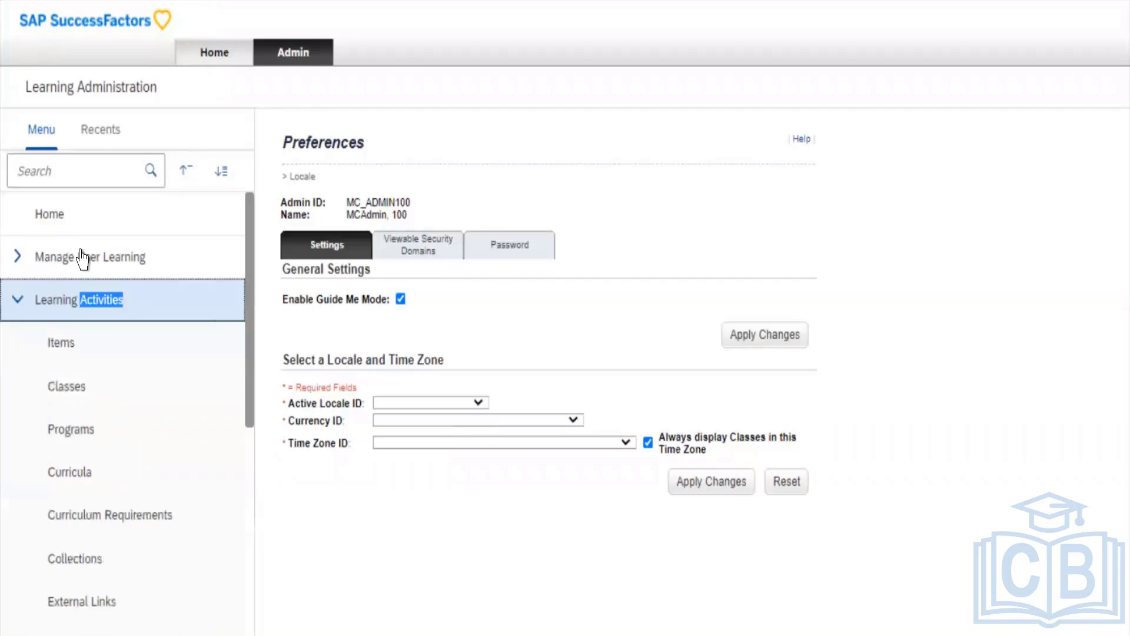
click(46, 233)
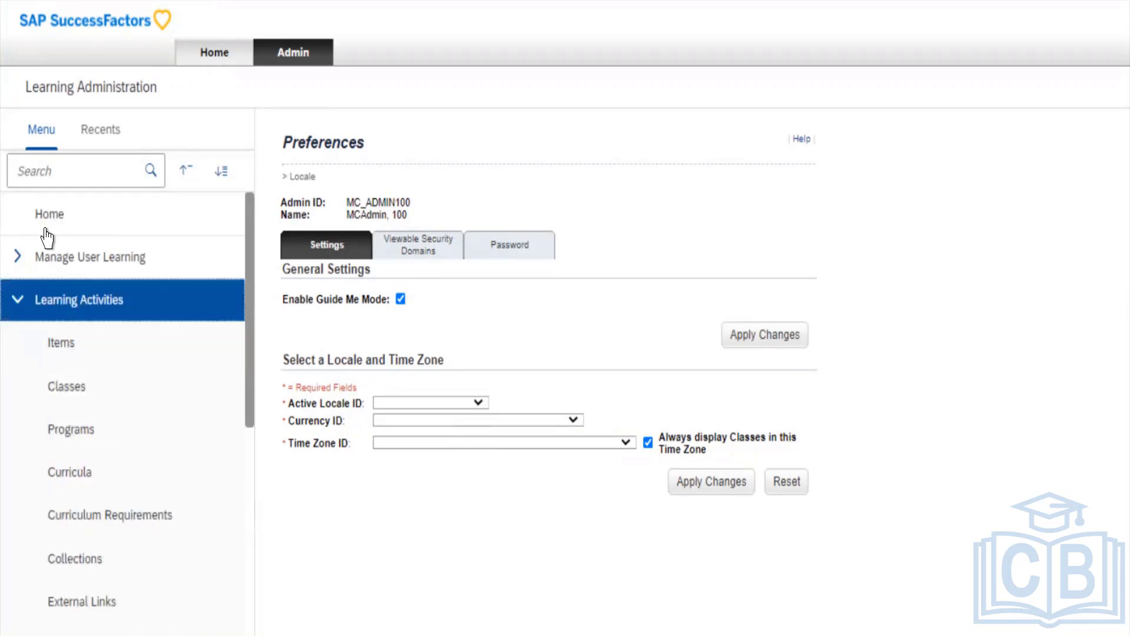
click(46, 234)
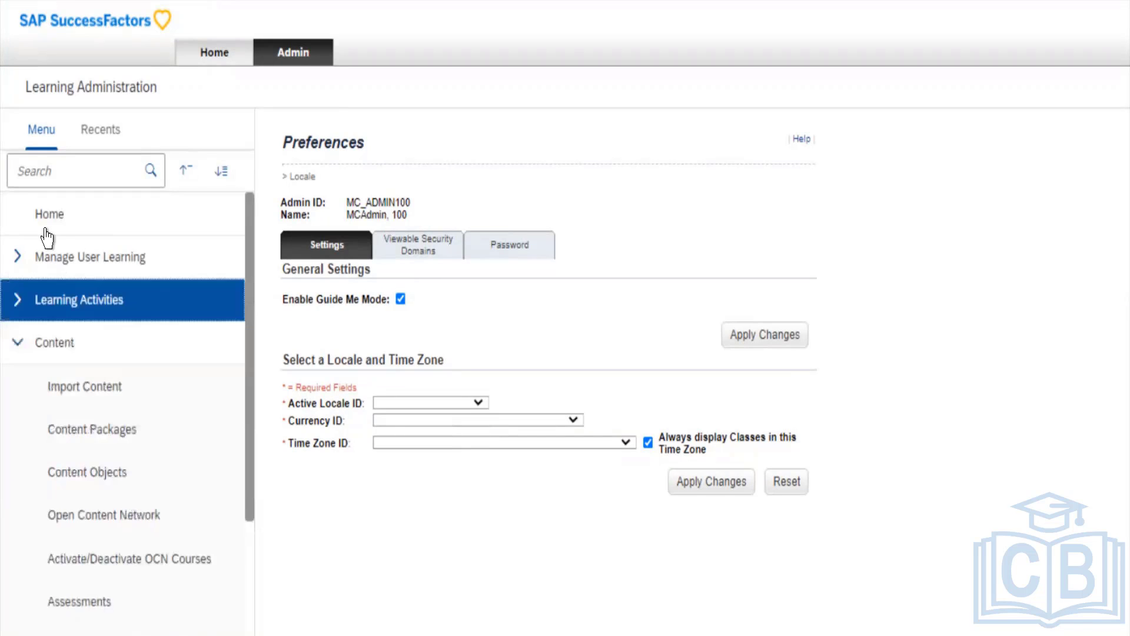
click(201, 245)
click(191, 228)
click(164, 256)
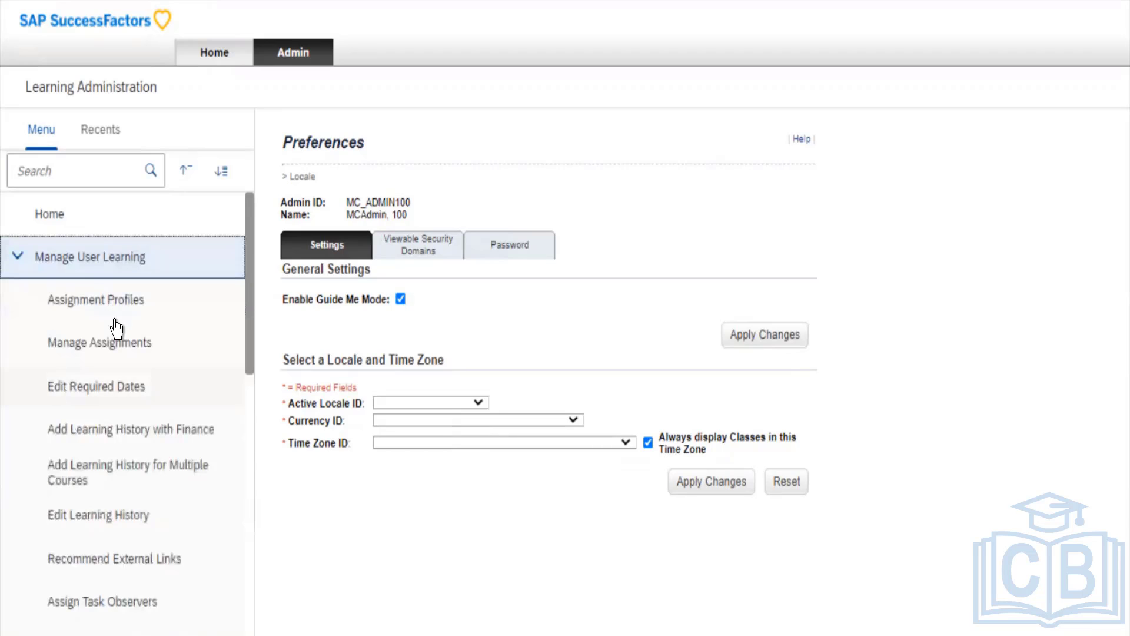
- Look through the entries under Manage User Learning and collapse the section
scroll(125, 393, down, 3)
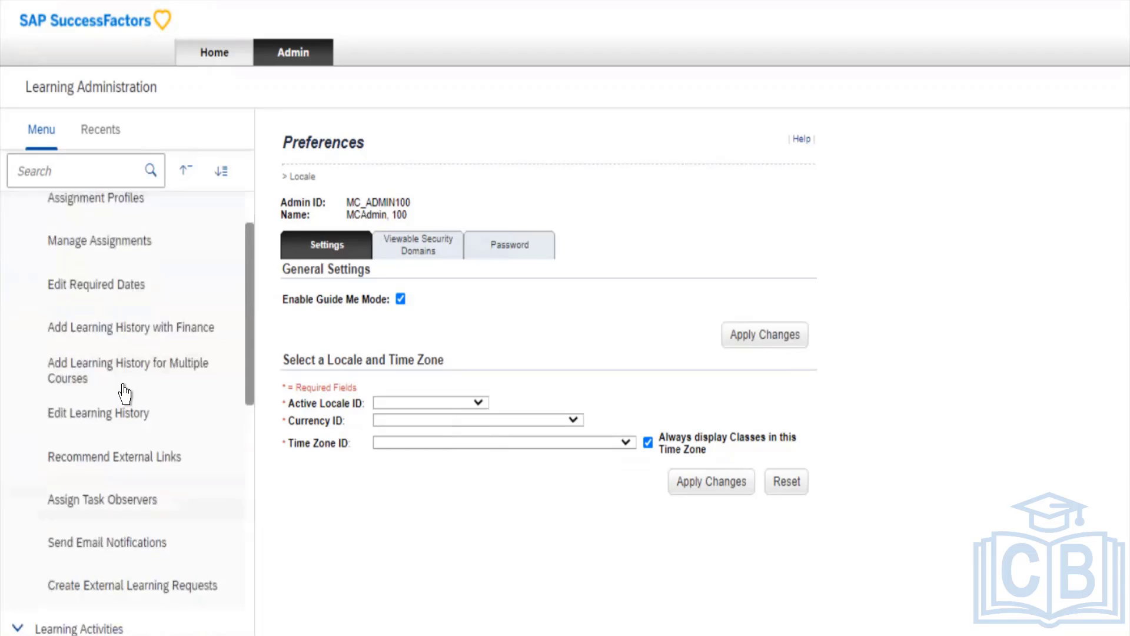
scroll(124, 393, up, 3)
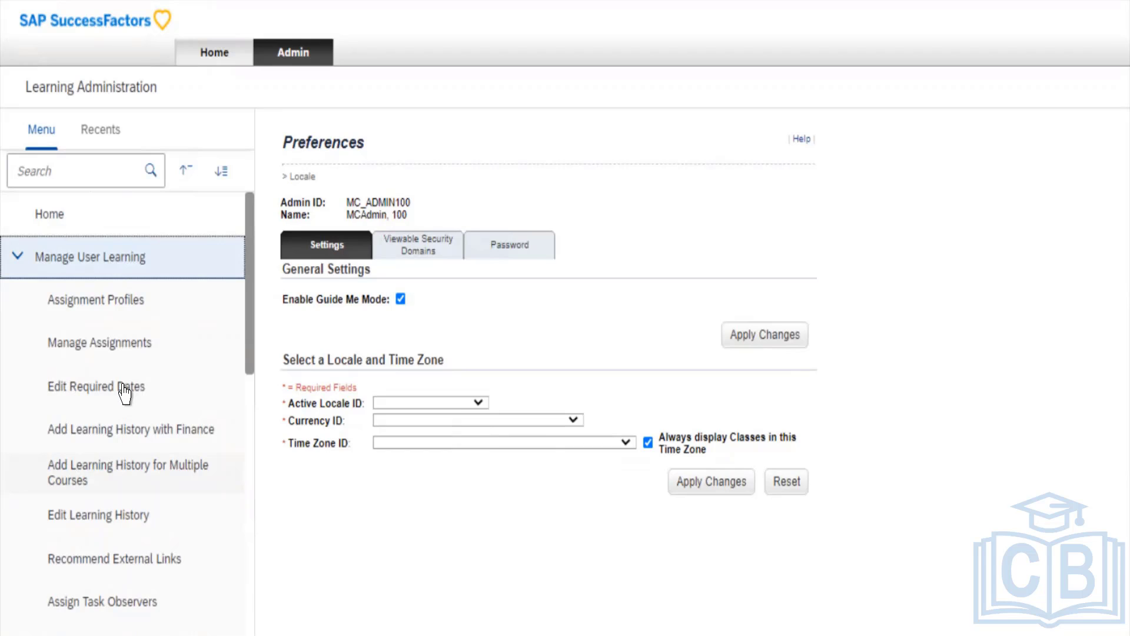
click(135, 250)
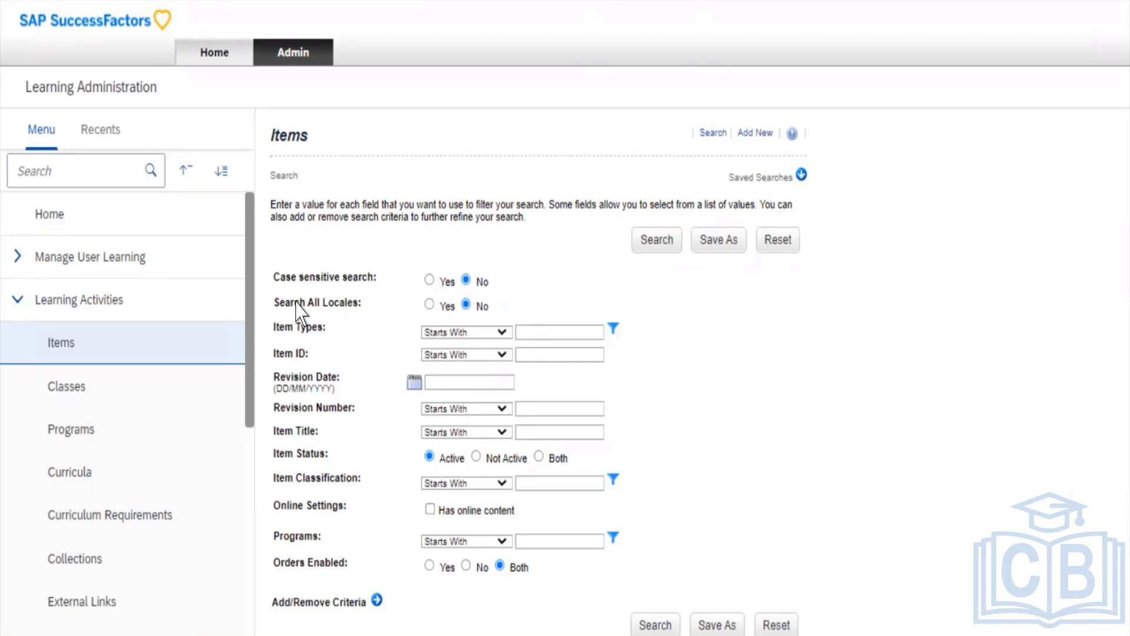
drag(318, 303, 351, 312)
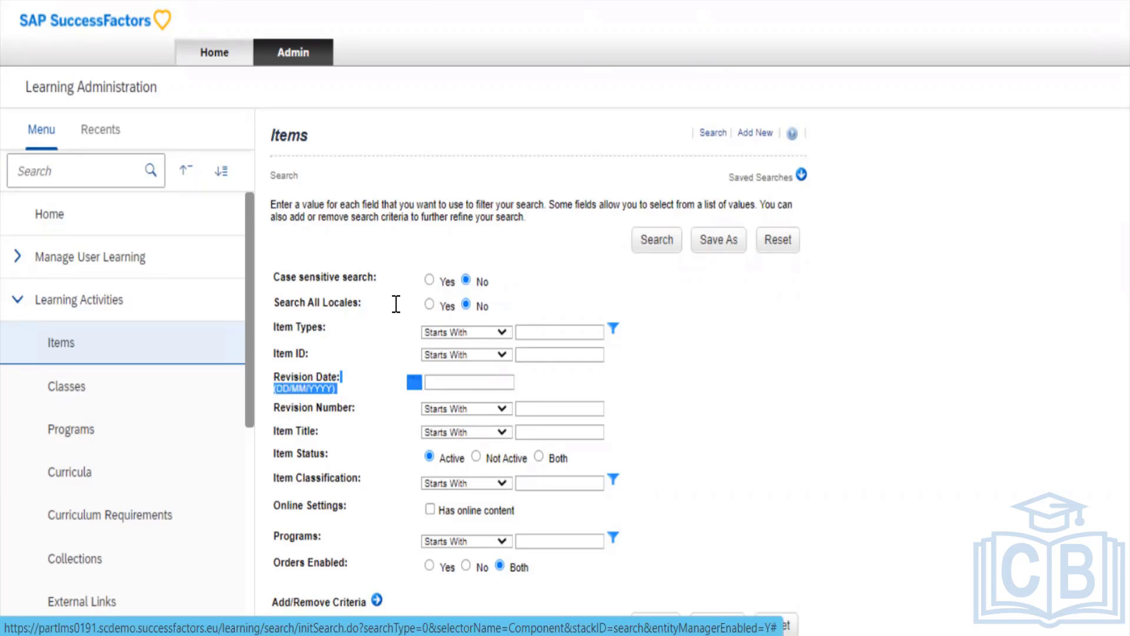
click(377, 321)
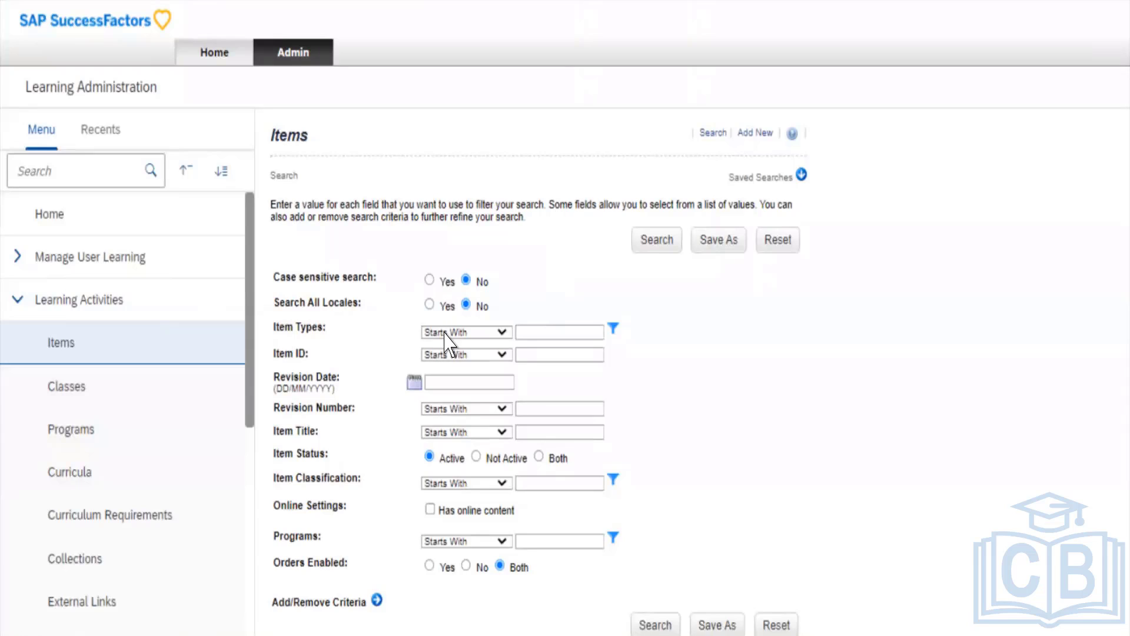
click(560, 409)
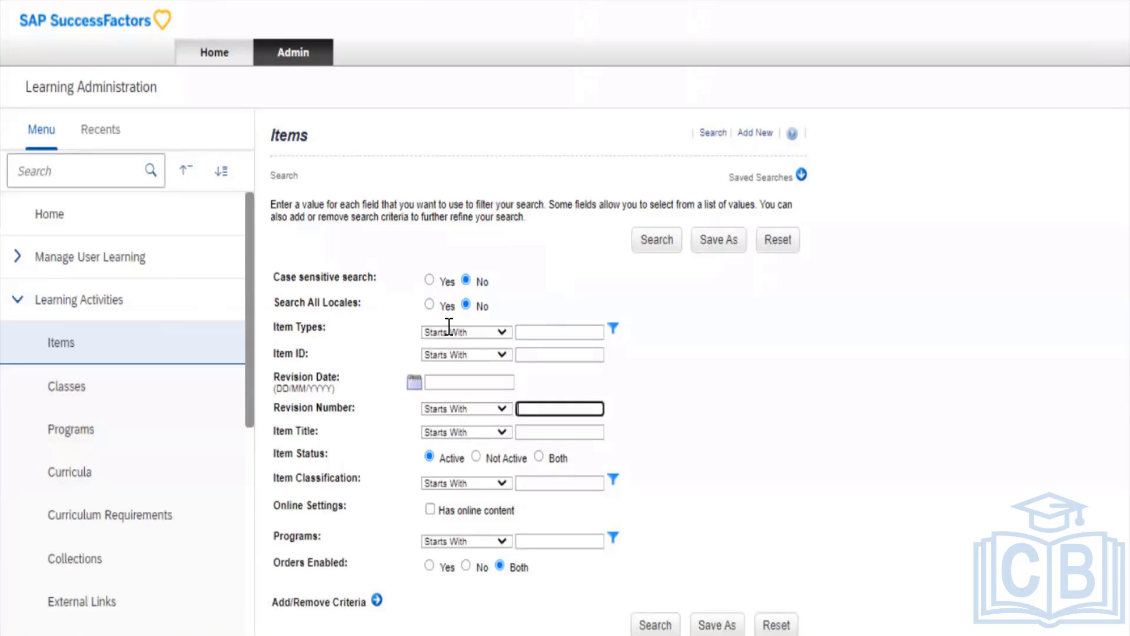
click(560, 332)
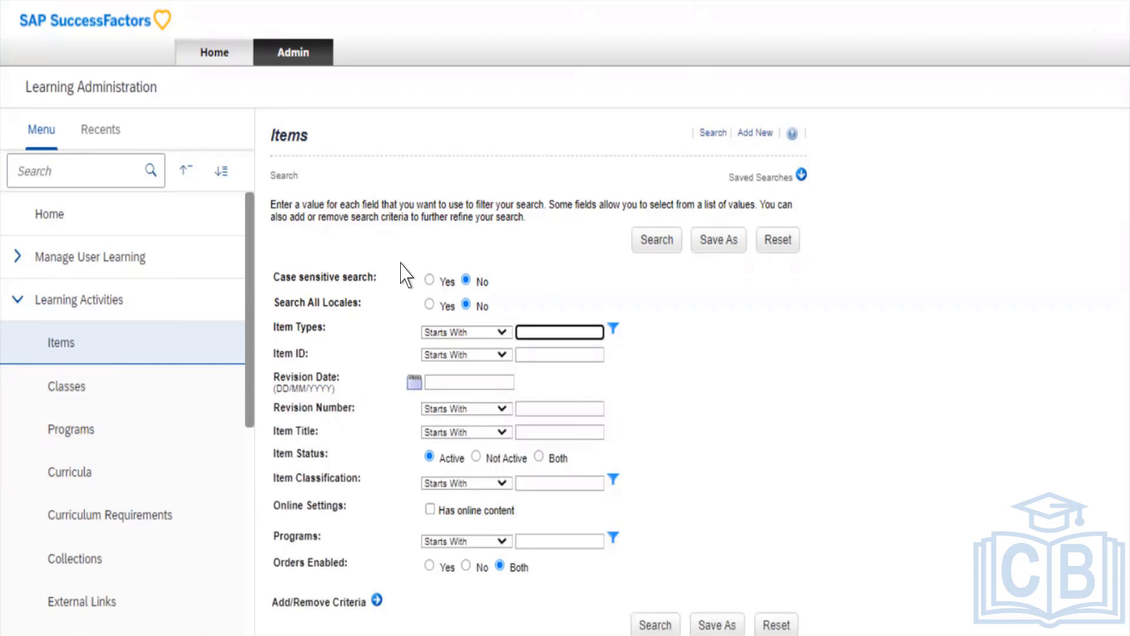
- Enter SAp as the Item Types search value with the Starts With condition
click(480, 333)
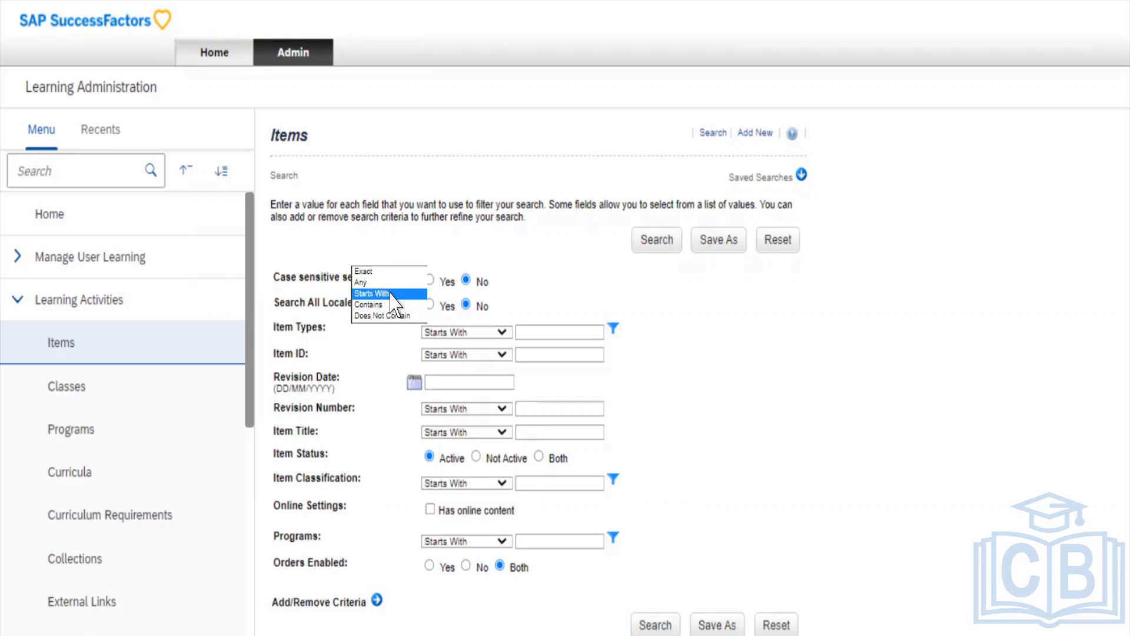
click(392, 294)
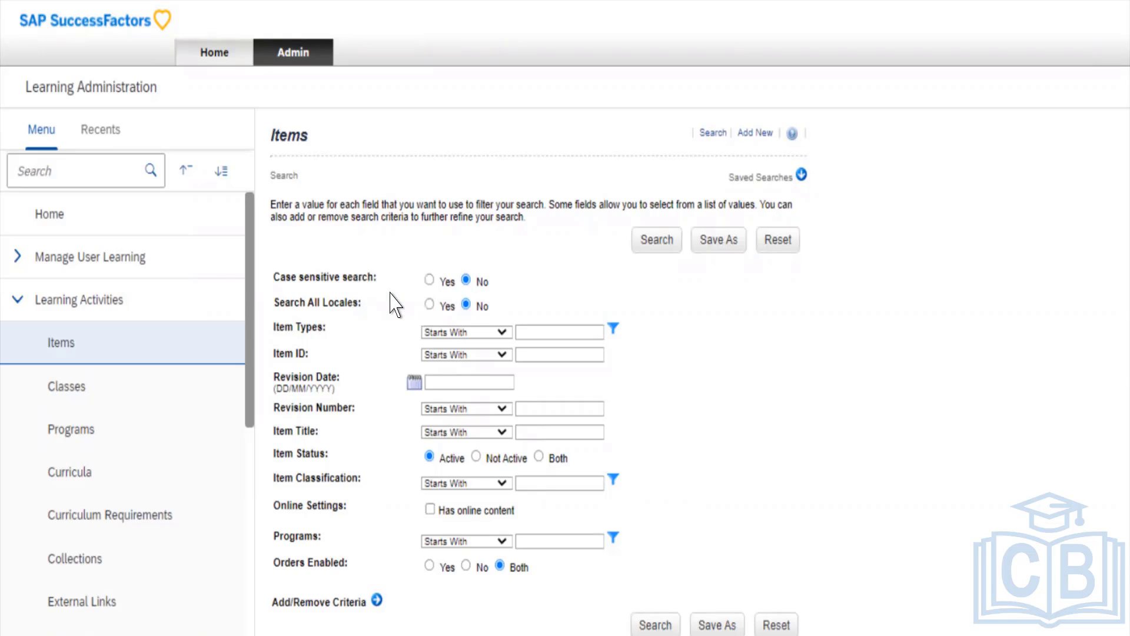
click(535, 331)
click(435, 255)
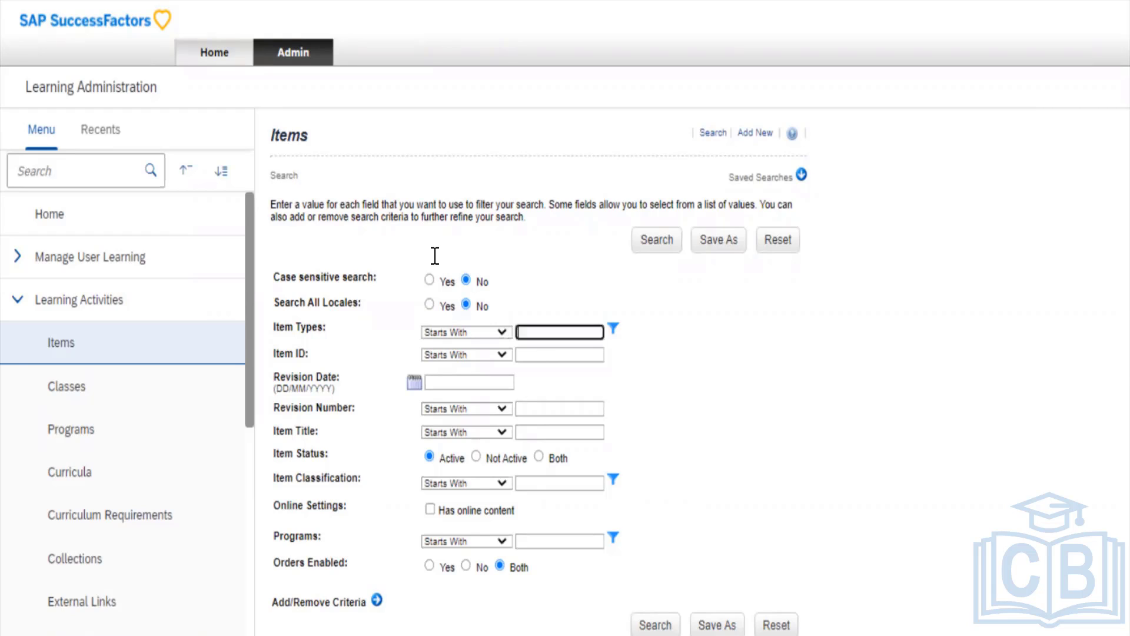
text(SAp)
click(379, 239)
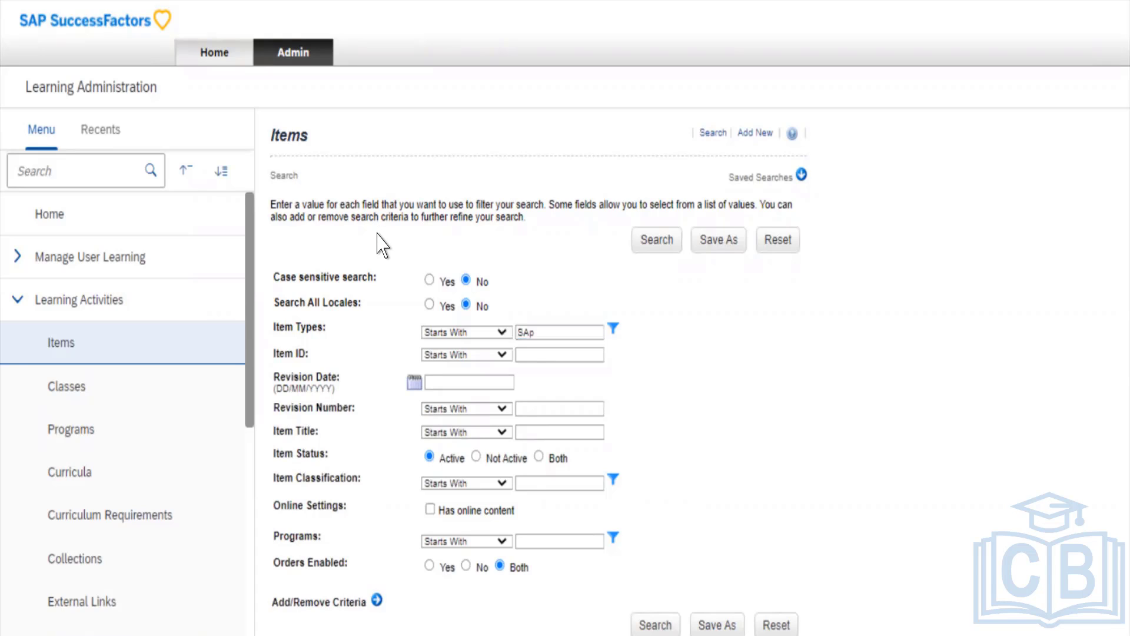
- Change the Item Types search condition to Contains
click(429, 304)
click(383, 264)
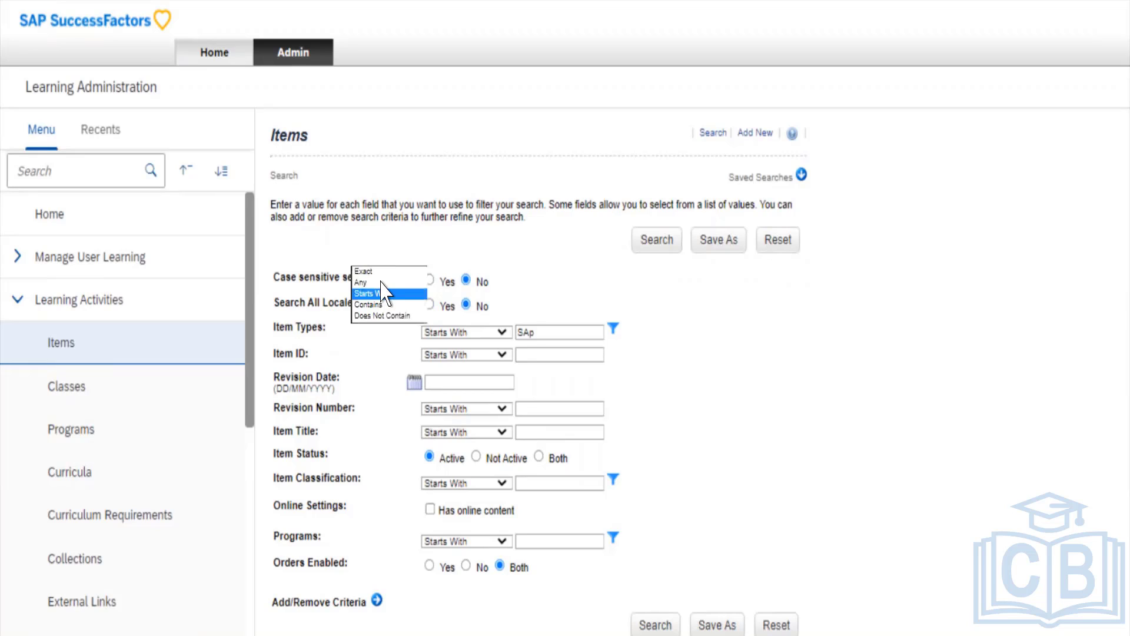
click(384, 307)
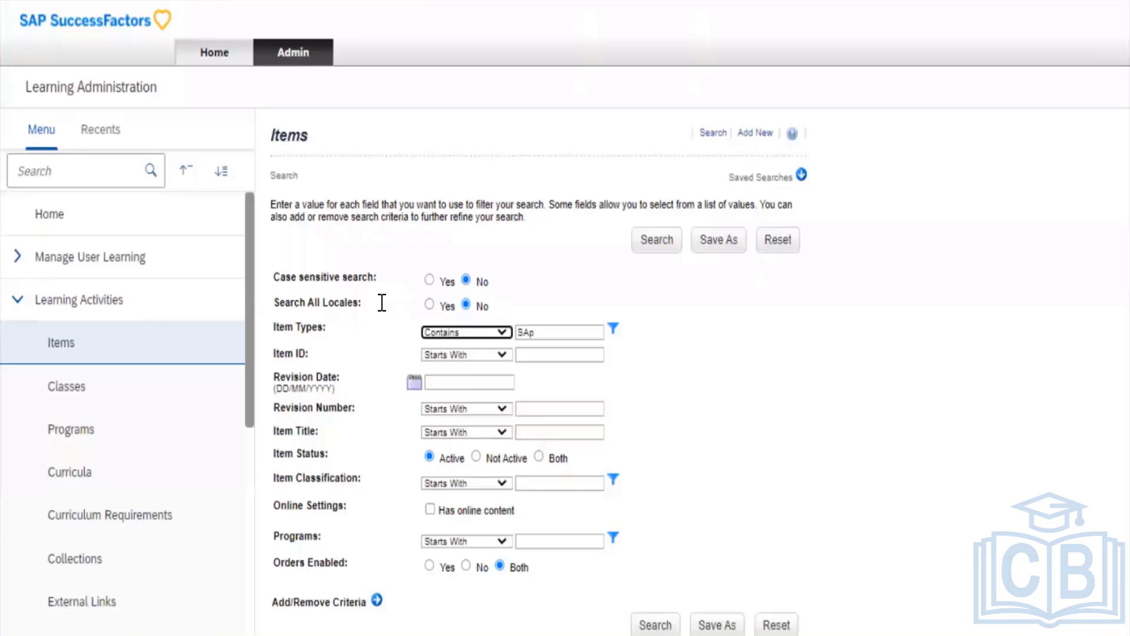
click(381, 298)
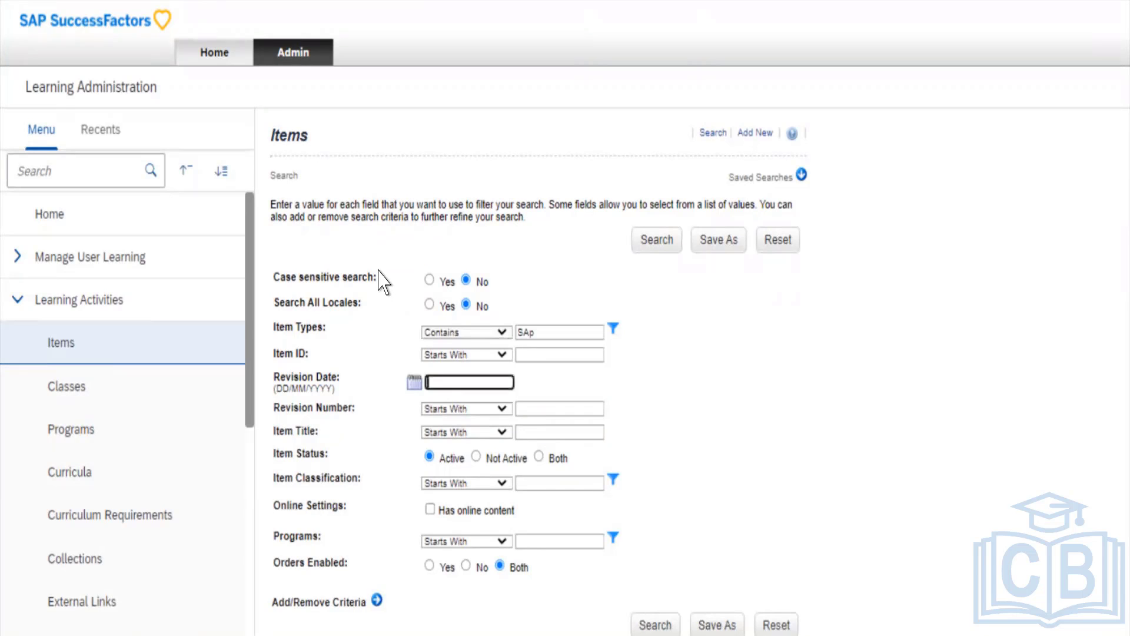
click(377, 272)
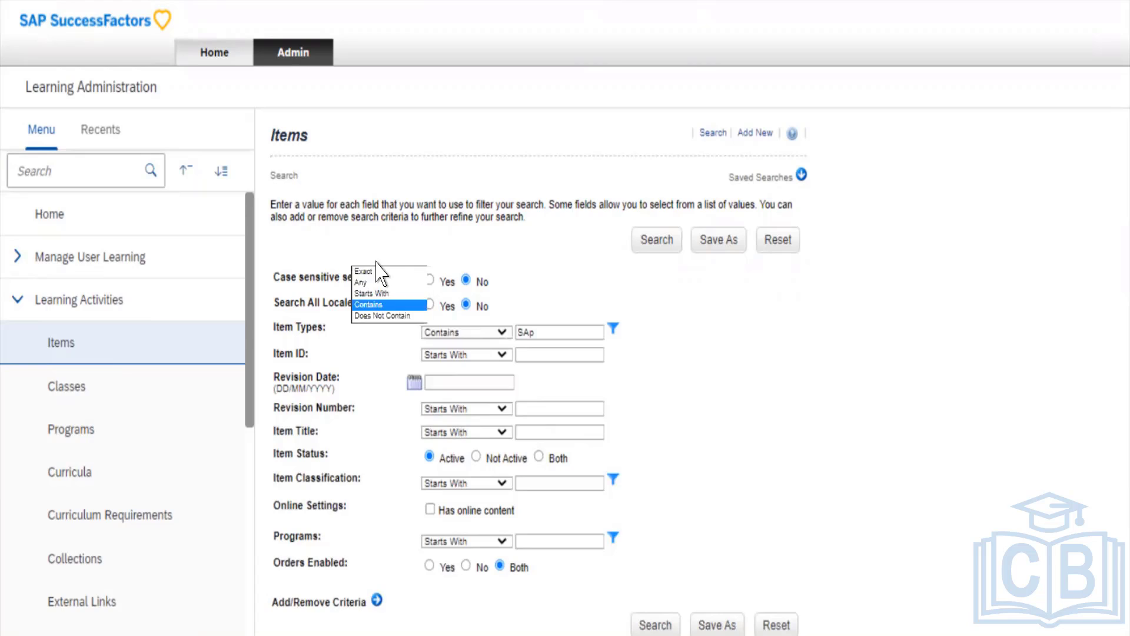
click(379, 305)
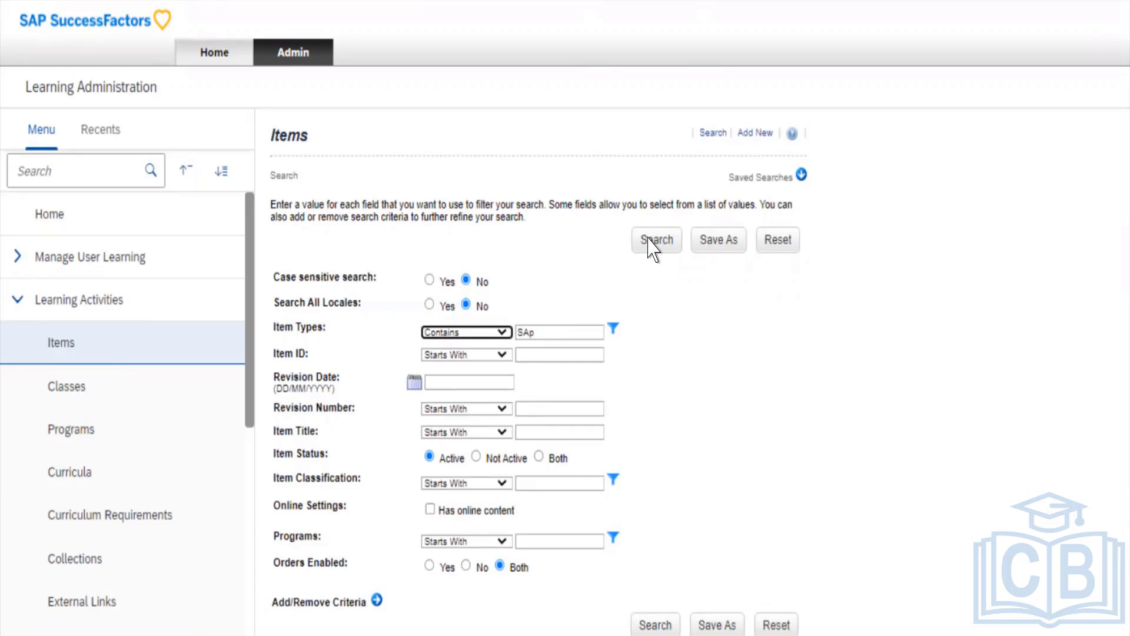
- Run the item search with the entered criteria
click(532, 142)
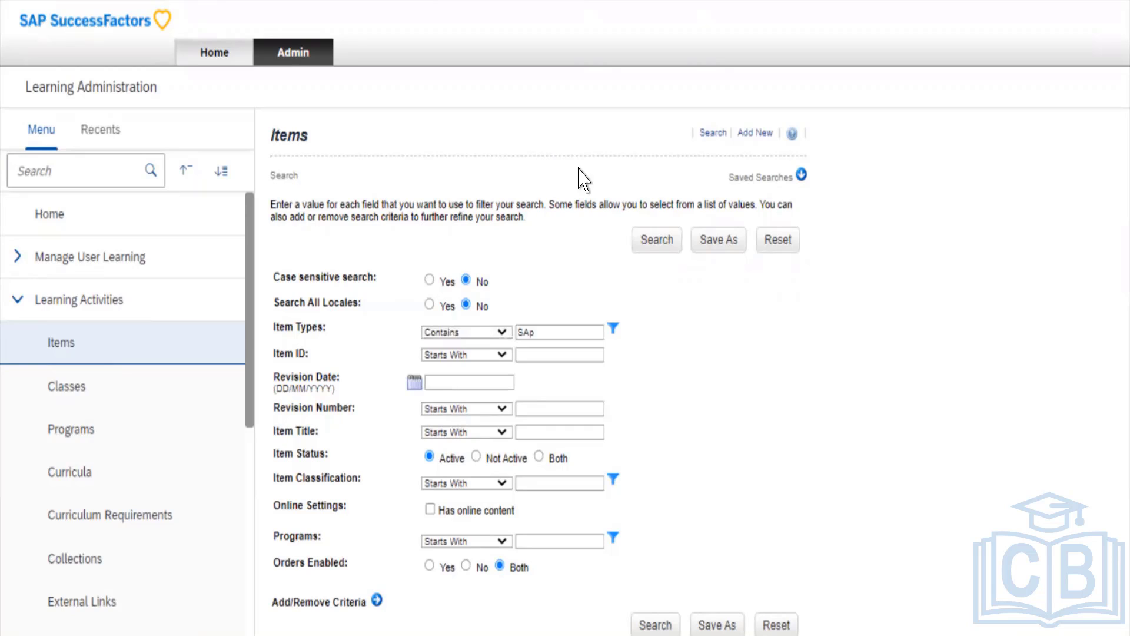
double_click(643, 237)
click(540, 226)
drag(442, 158, 472, 157)
click(474, 157)
double_click(651, 242)
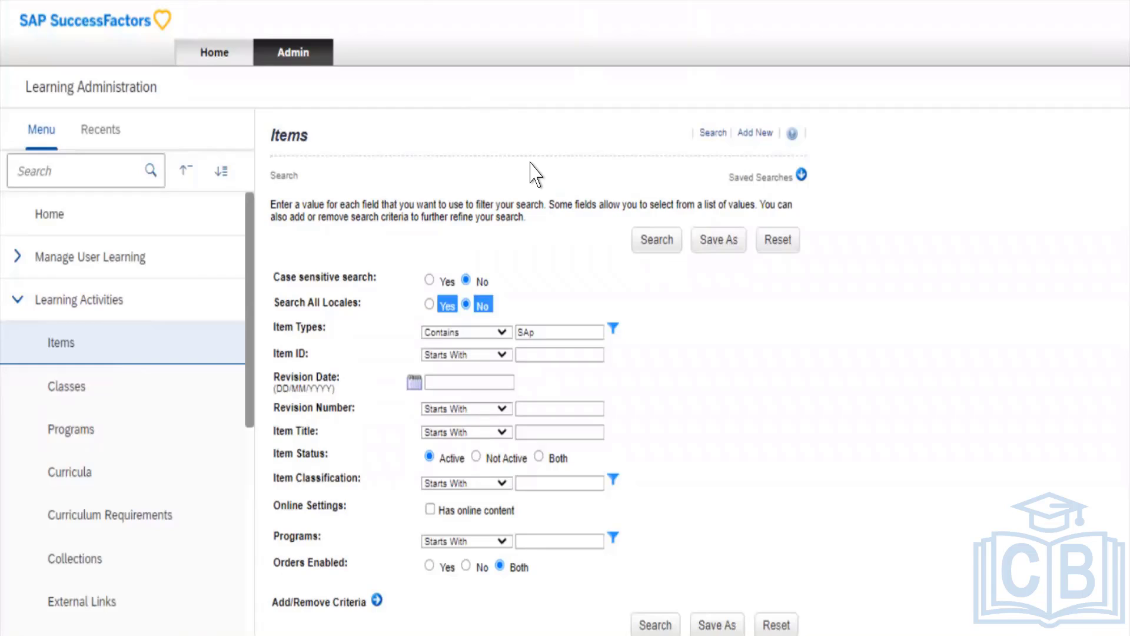
double_click(527, 155)
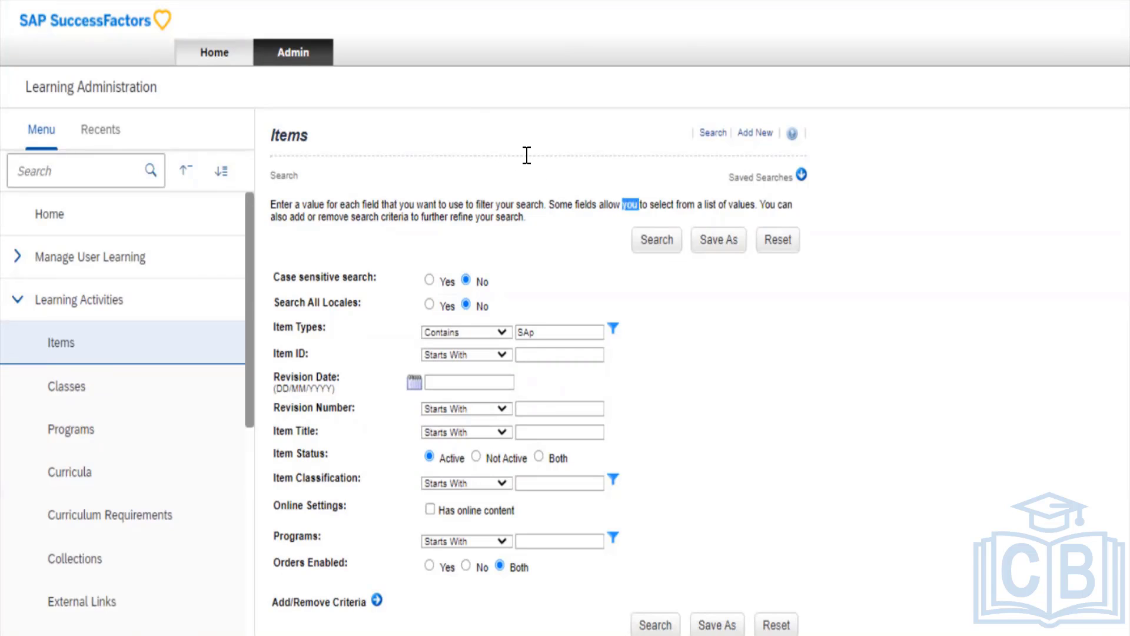
click(527, 155)
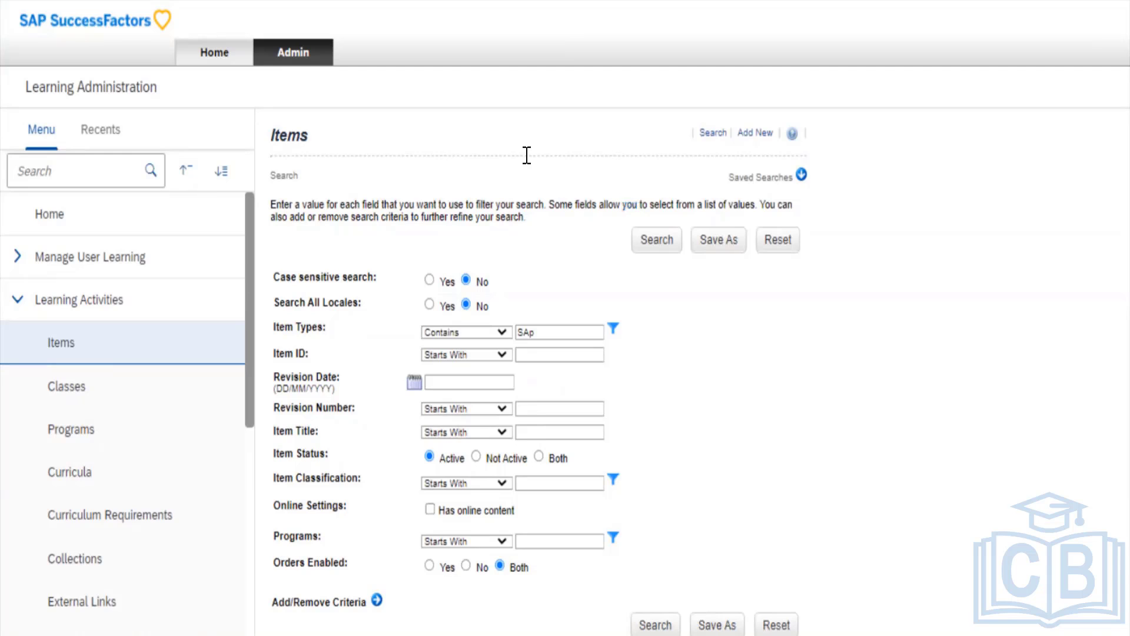
click(540, 182)
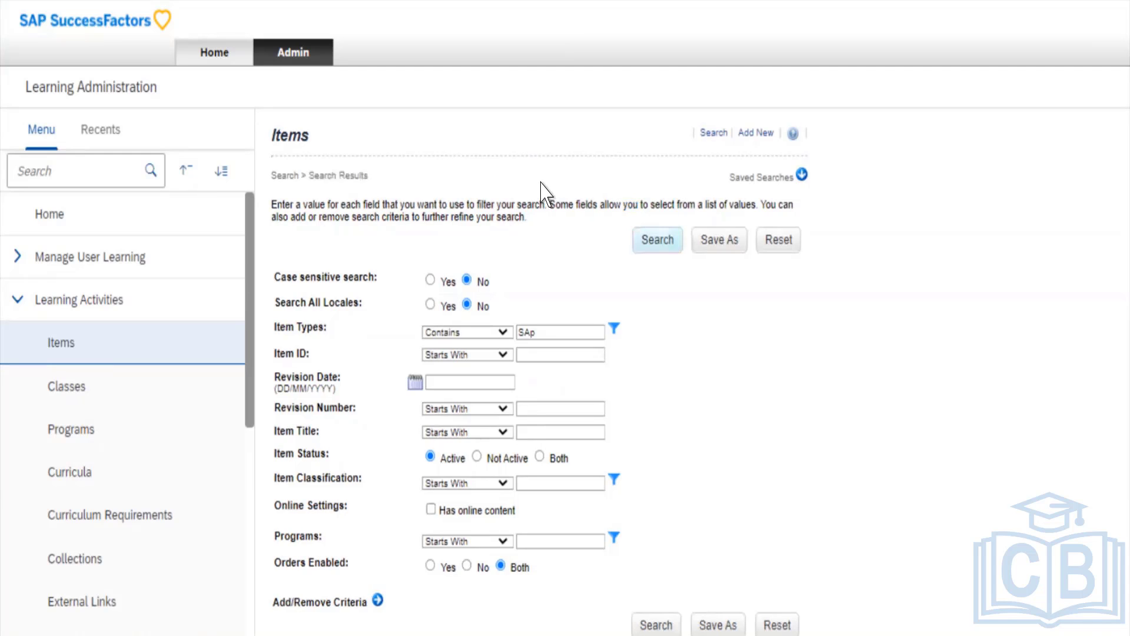
- Examine the item IDs and titles in the search results against the search criteria
scroll(541, 184, down, 5)
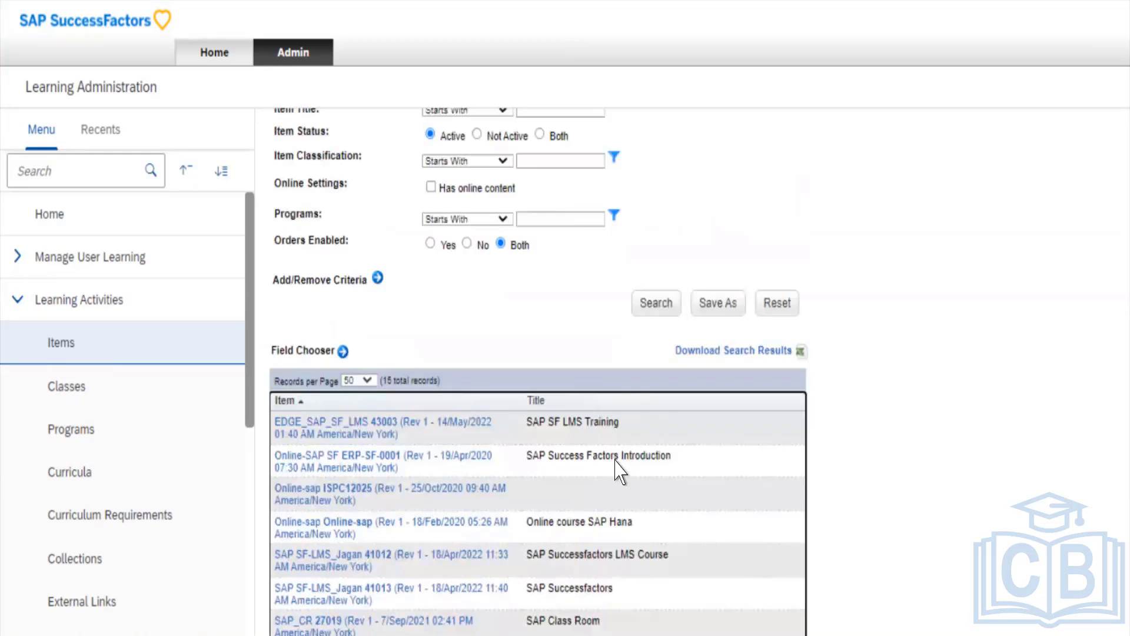
scroll(530, 282, up, 5)
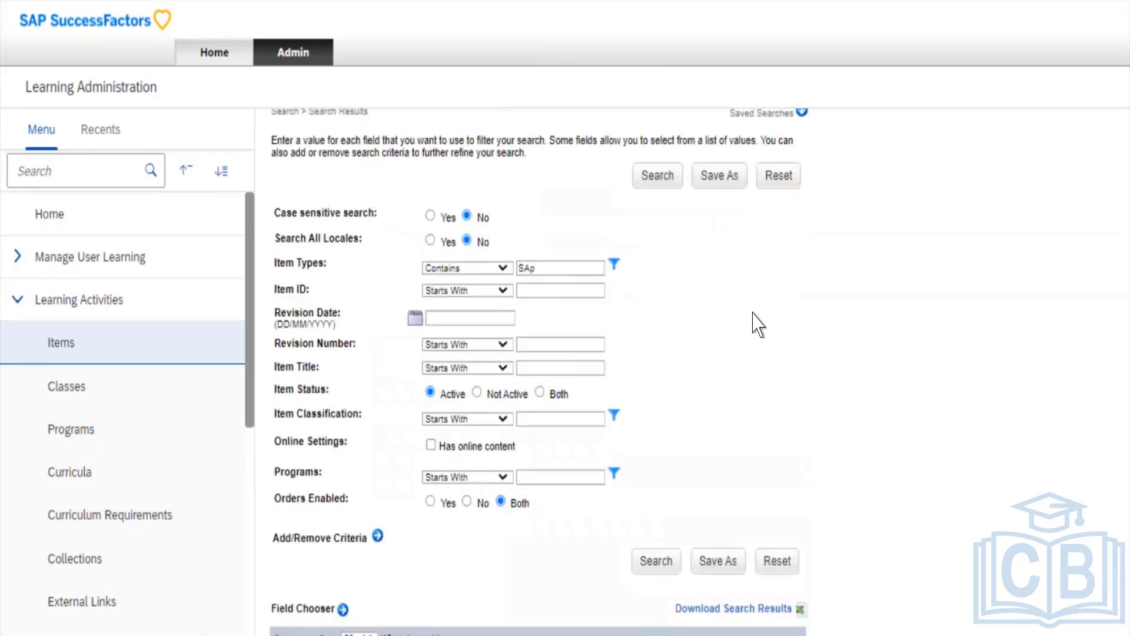
scroll(756, 322, down, 8)
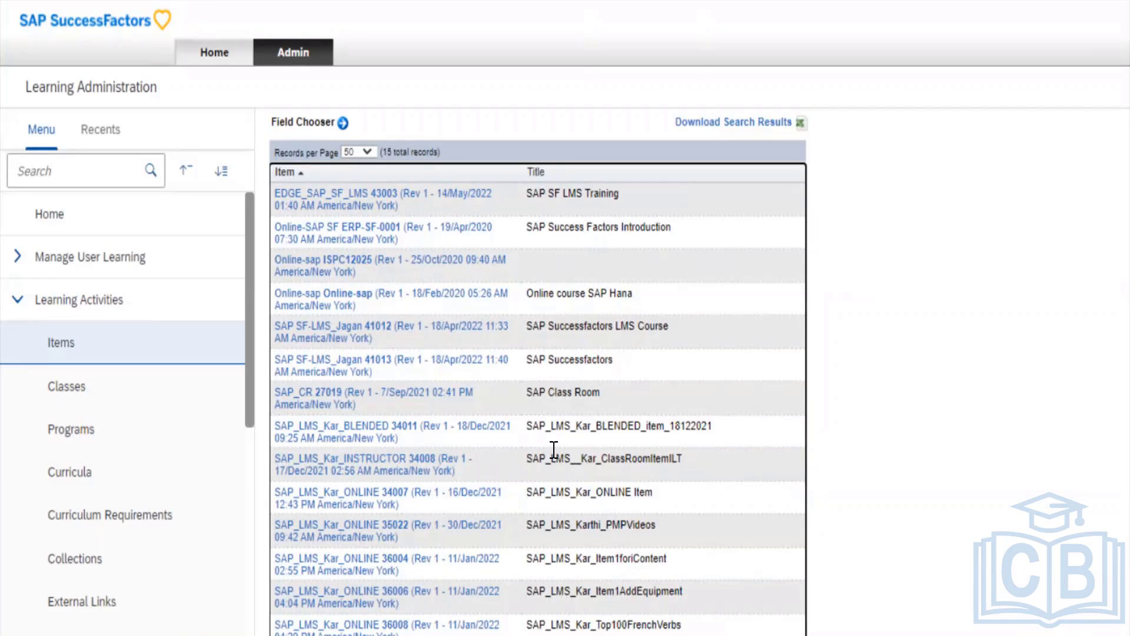
scroll(554, 450, up, 10)
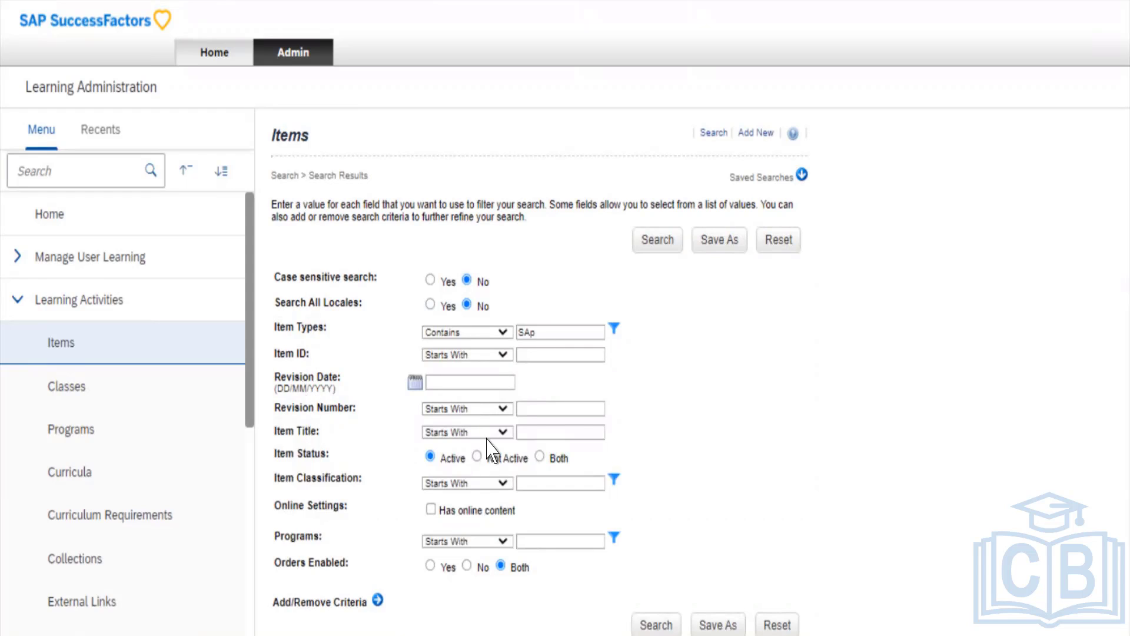
scroll(748, 535, down, 10)
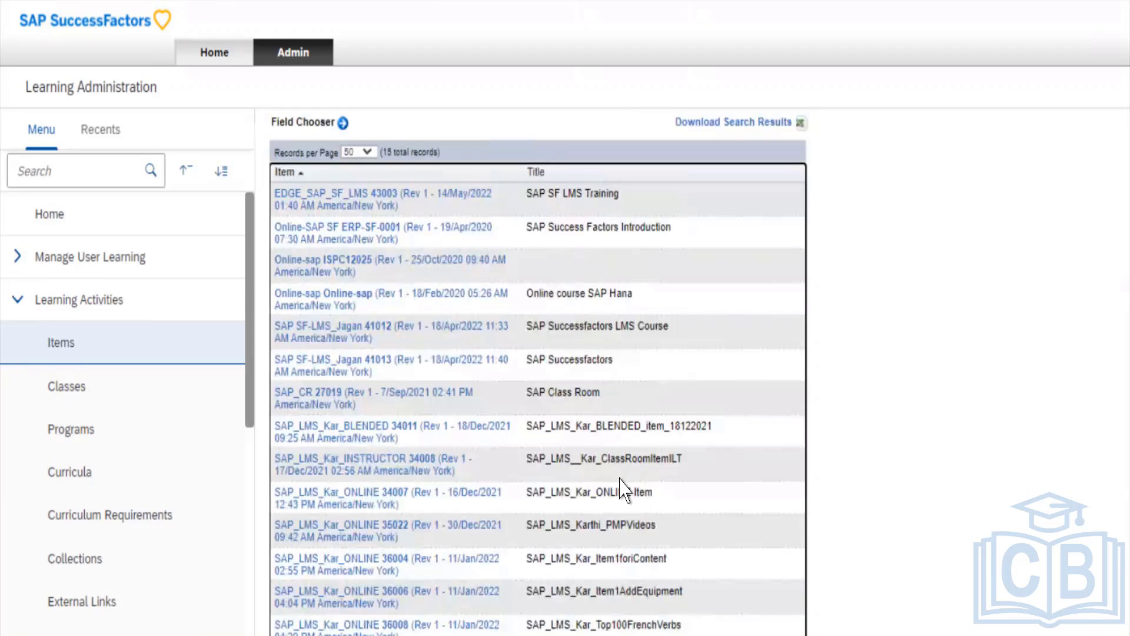
scroll(624, 490, up, 10)
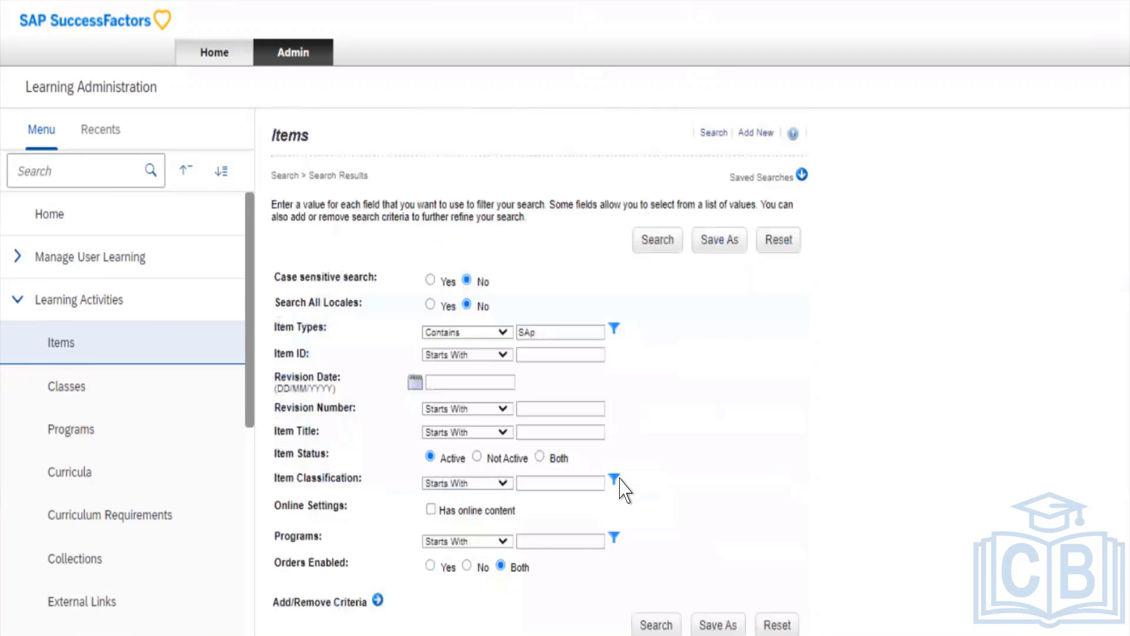
- Clear the Item Types search value and set its condition to Any
click(375, 266)
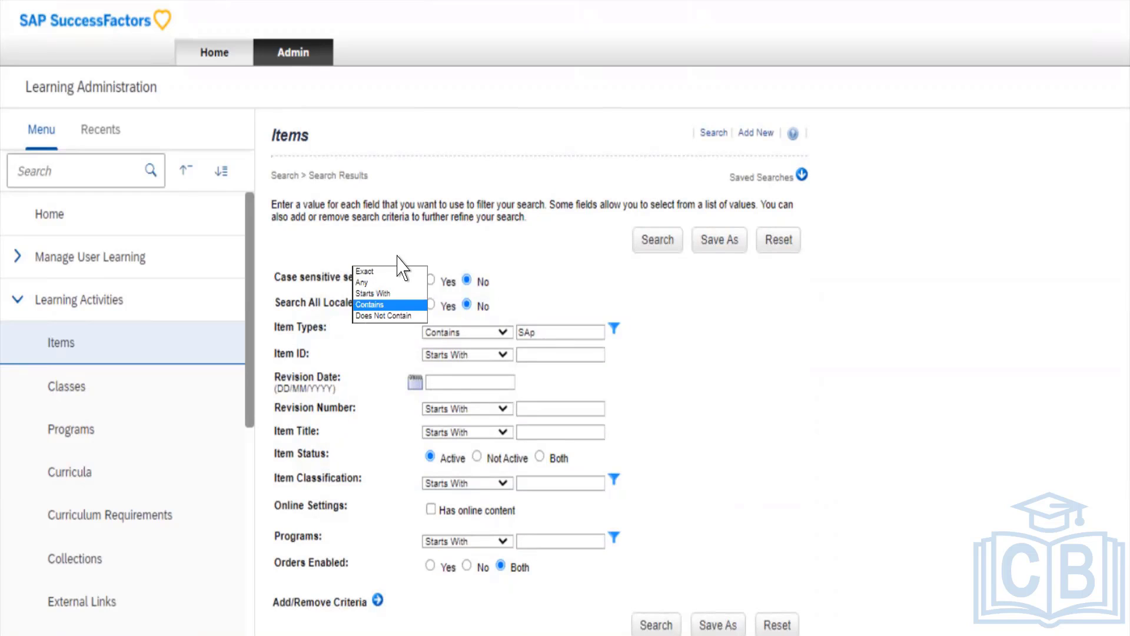
click(401, 255)
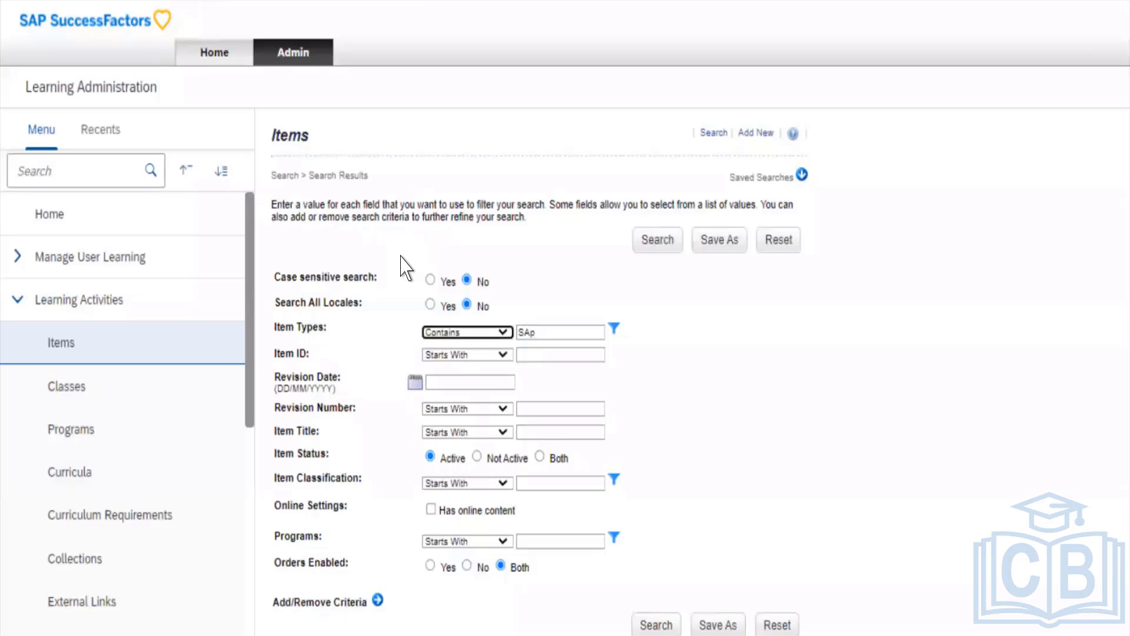
key(Tab)
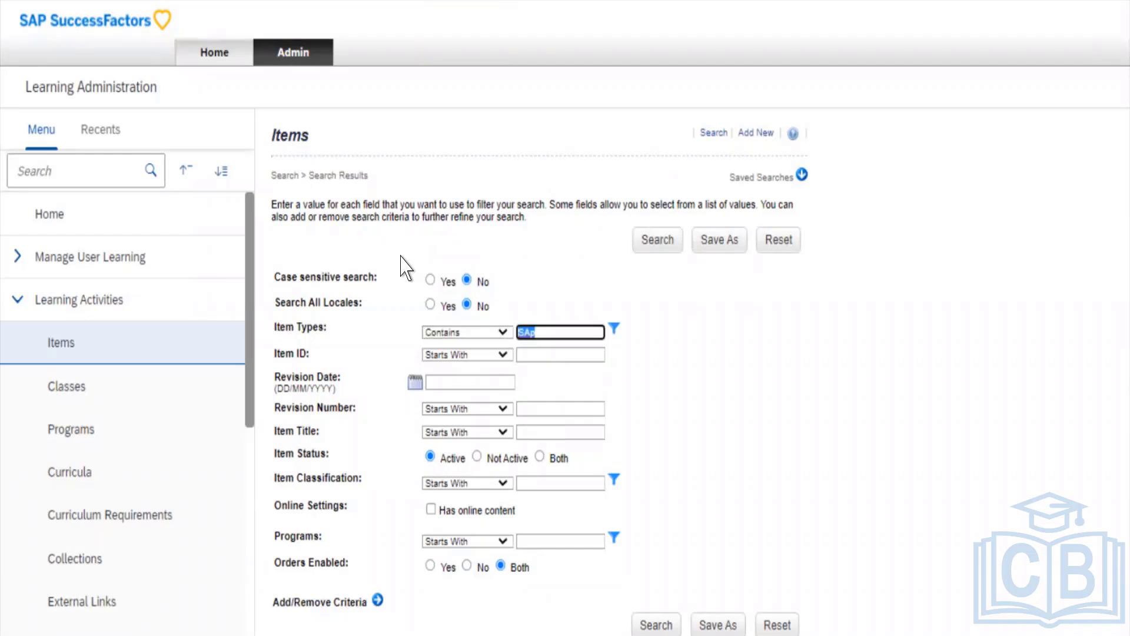
key(BackSpace)
click(375, 256)
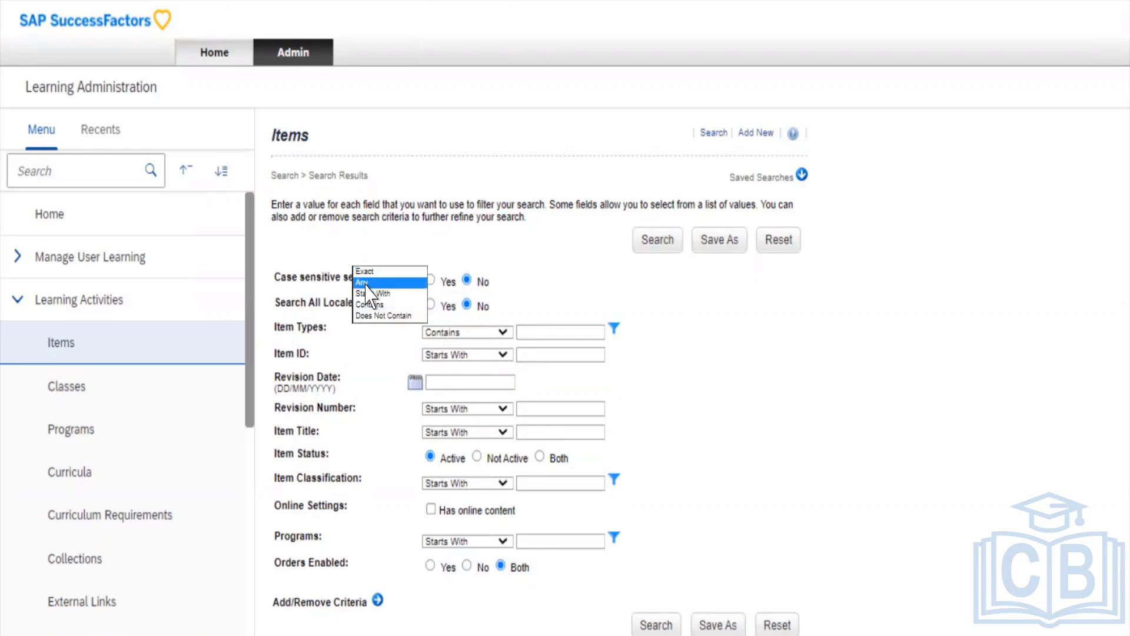
click(366, 284)
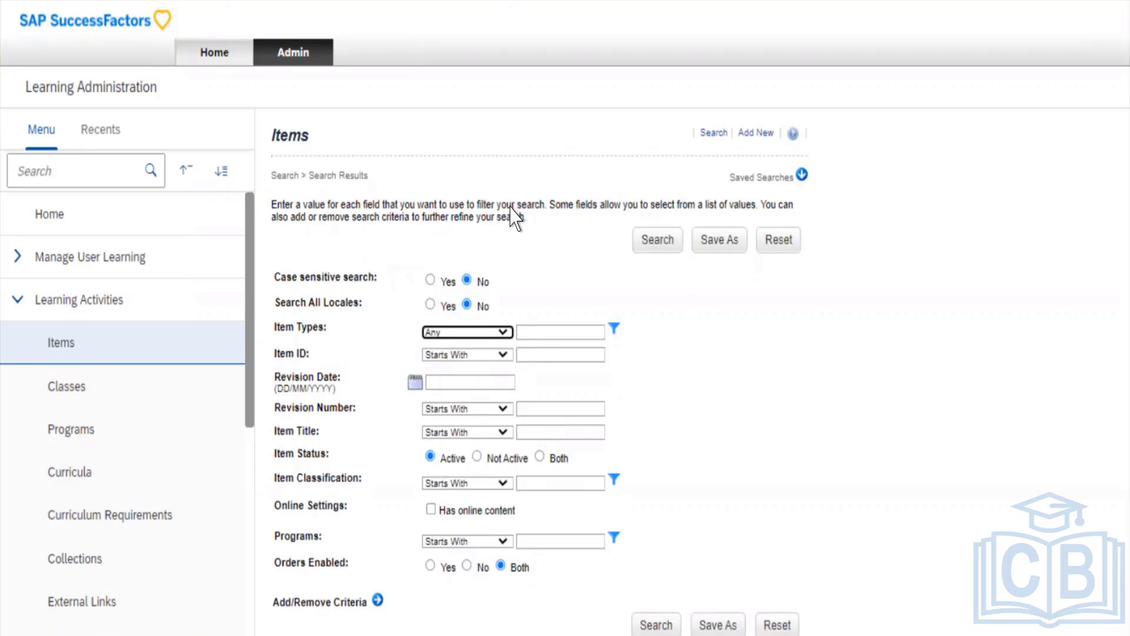
drag(510, 206, 490, 203)
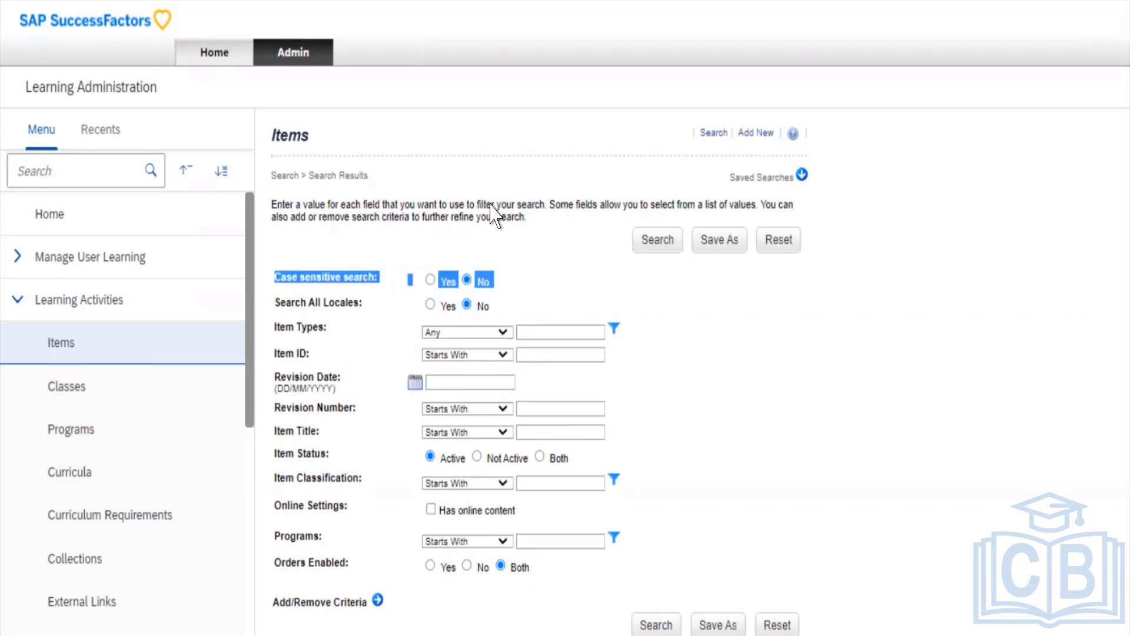
click(493, 208)
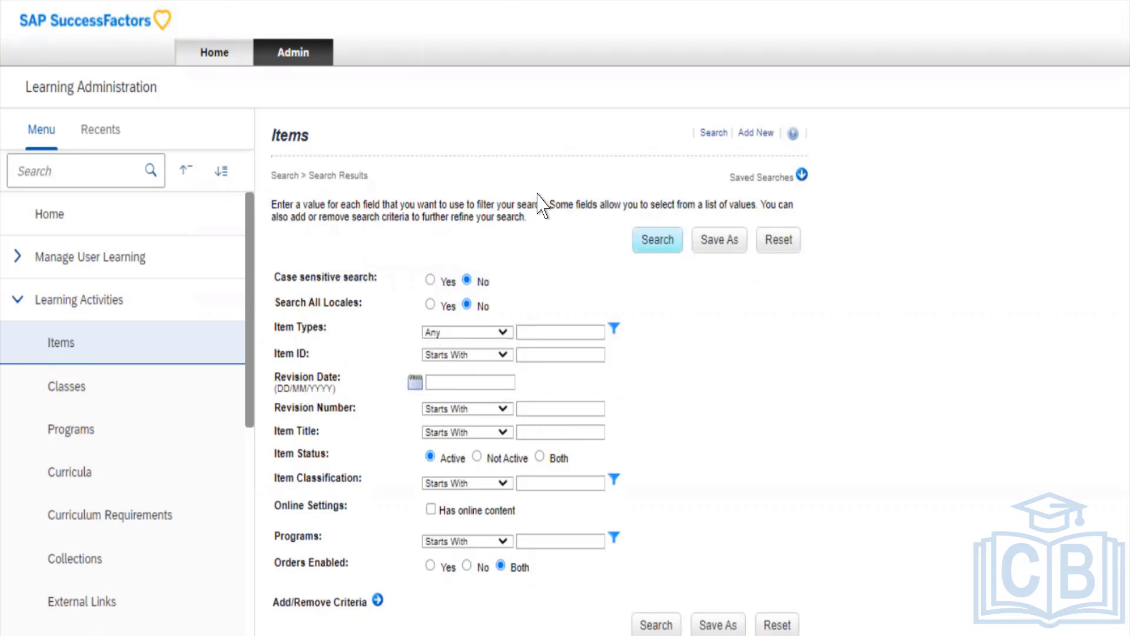
- Run the item search and review the listed items, the record total and the results download option
click(657, 240)
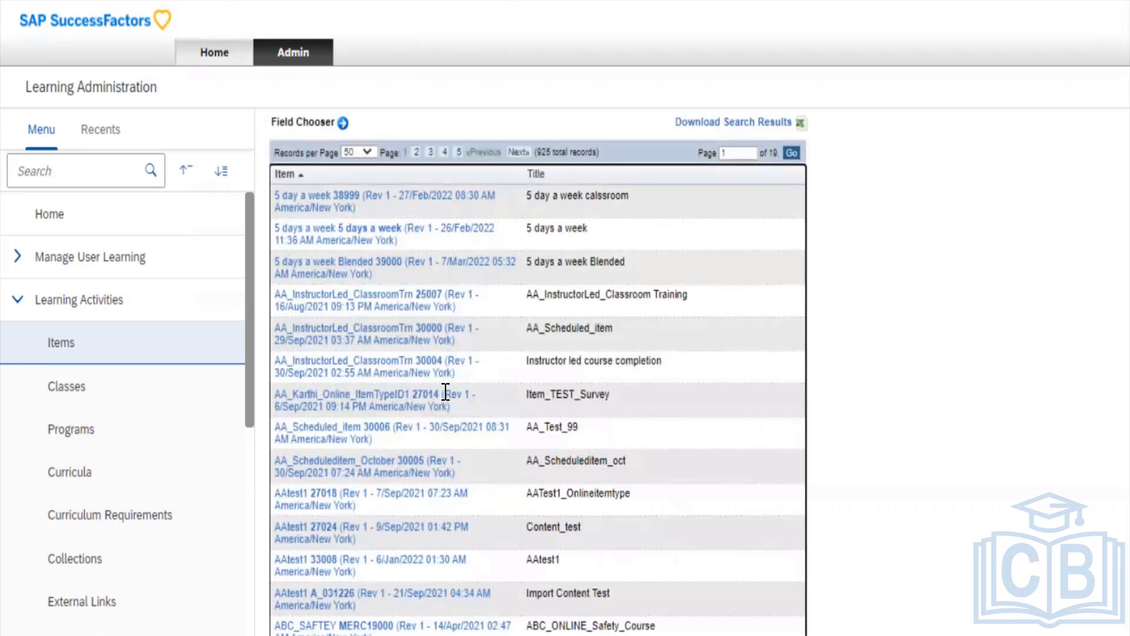
scroll(447, 396, down, 4)
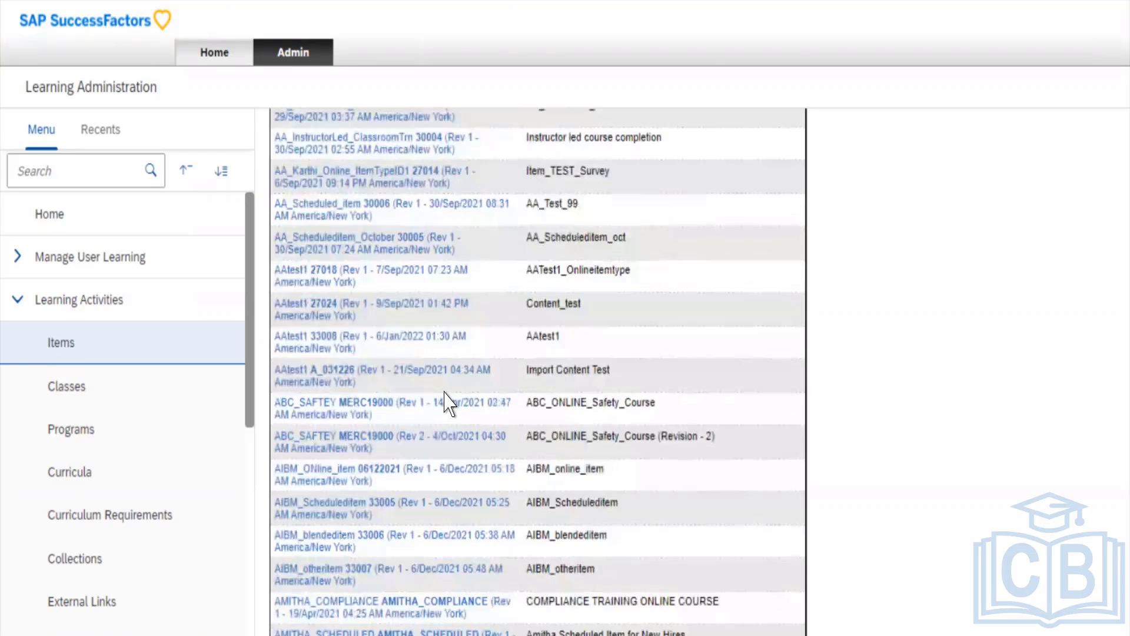
scroll(450, 404, up, 9)
scroll(449, 404, down, 5)
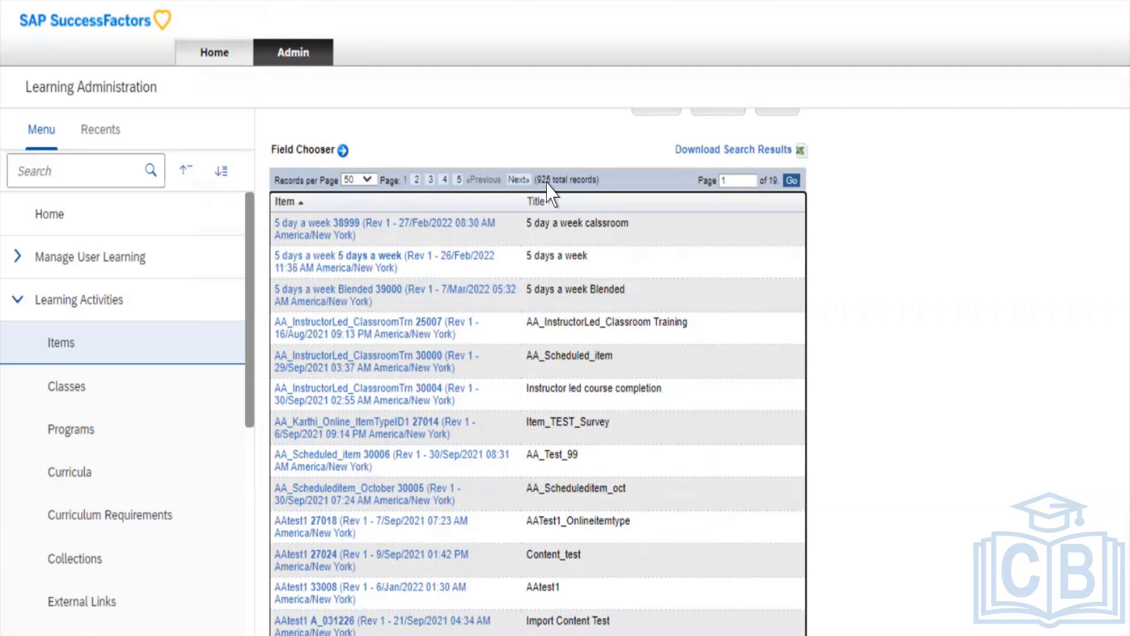
scroll(547, 192, up, 3)
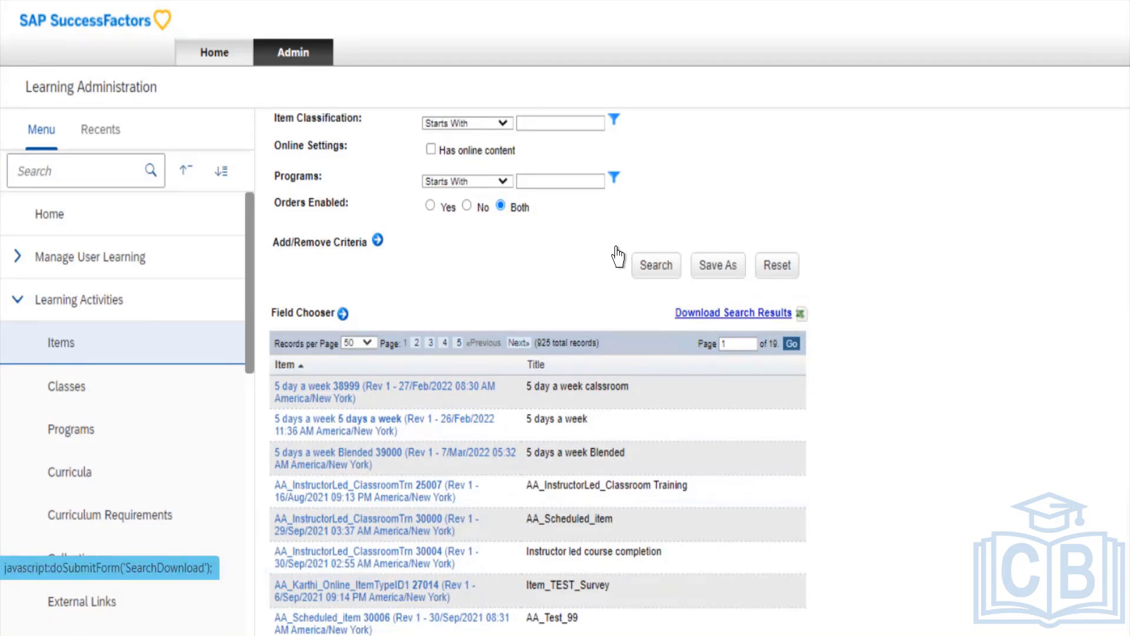
scroll(557, 279, down, 5)
scroll(557, 280, up, 15)
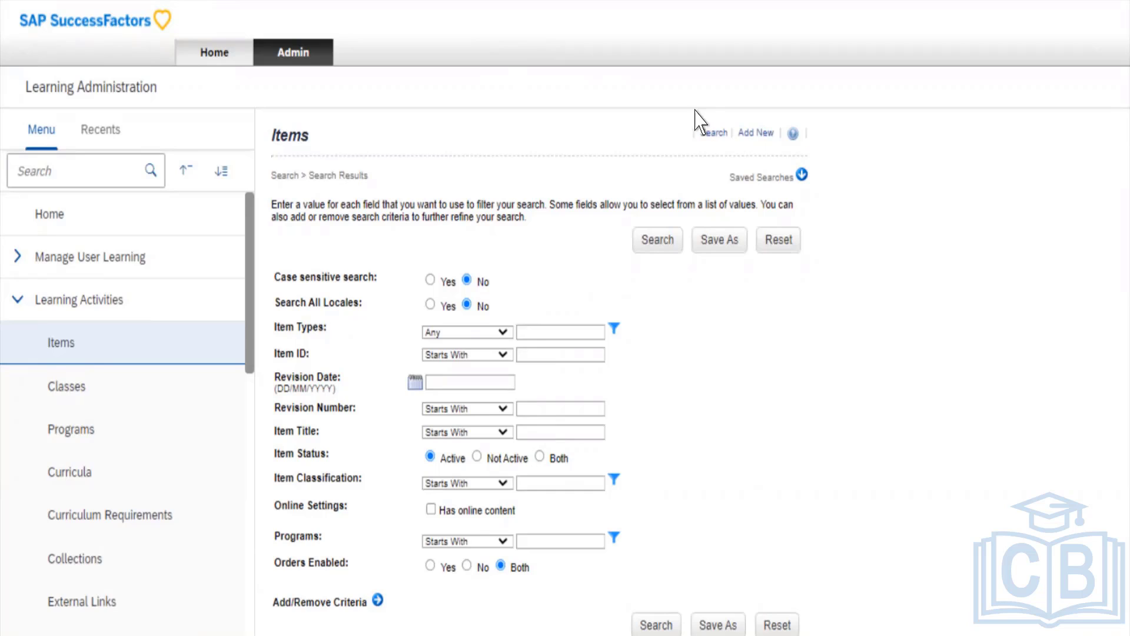
- Start a new learning item and review its form sections from Course Information through Administrative Use Only
click(625, 93)
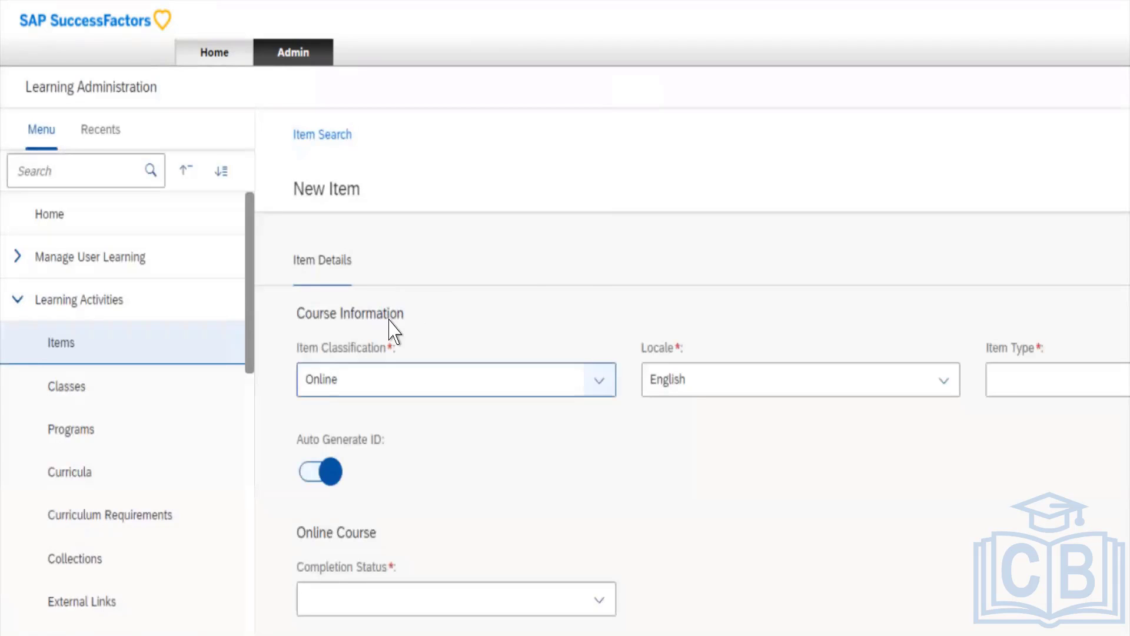
scroll(587, 419, down, 15)
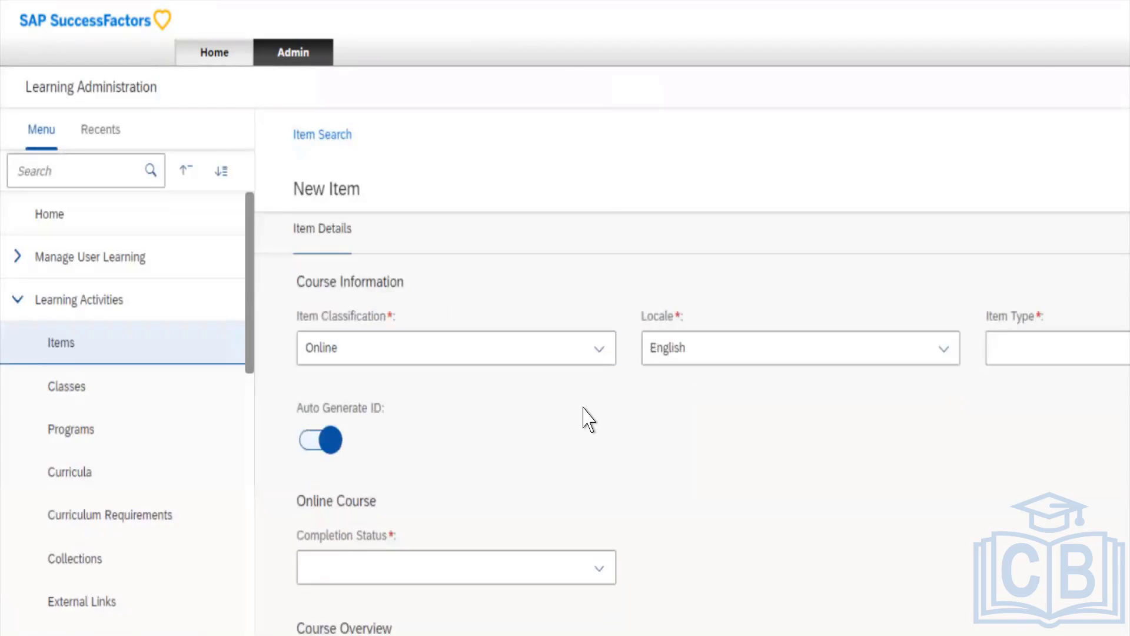
scroll(587, 419, down, 15)
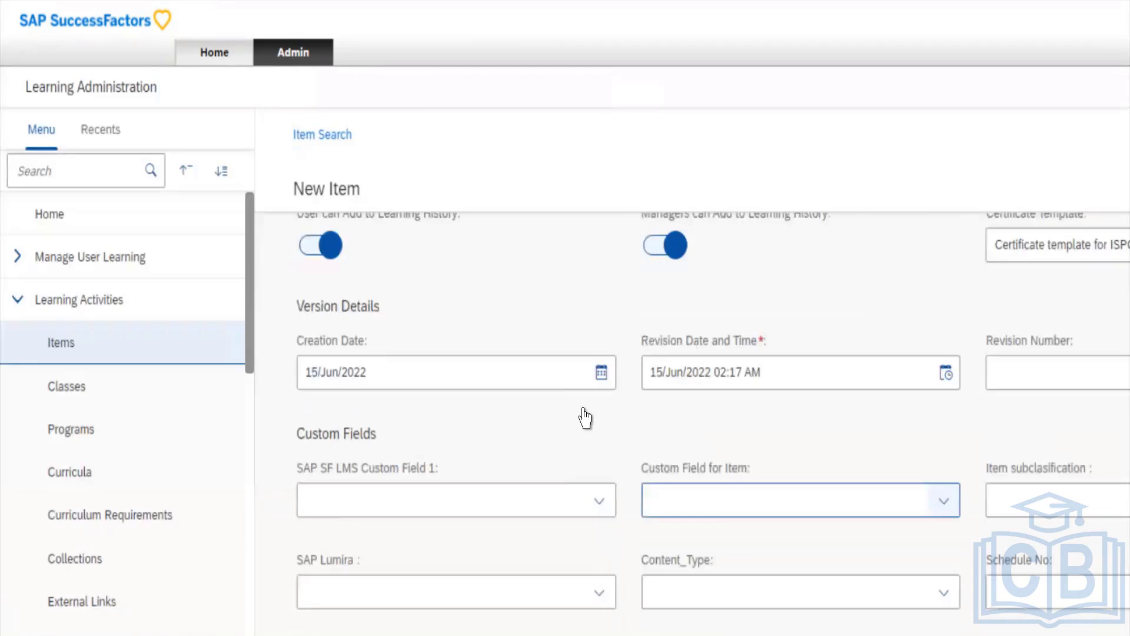
scroll(587, 419, down, 1)
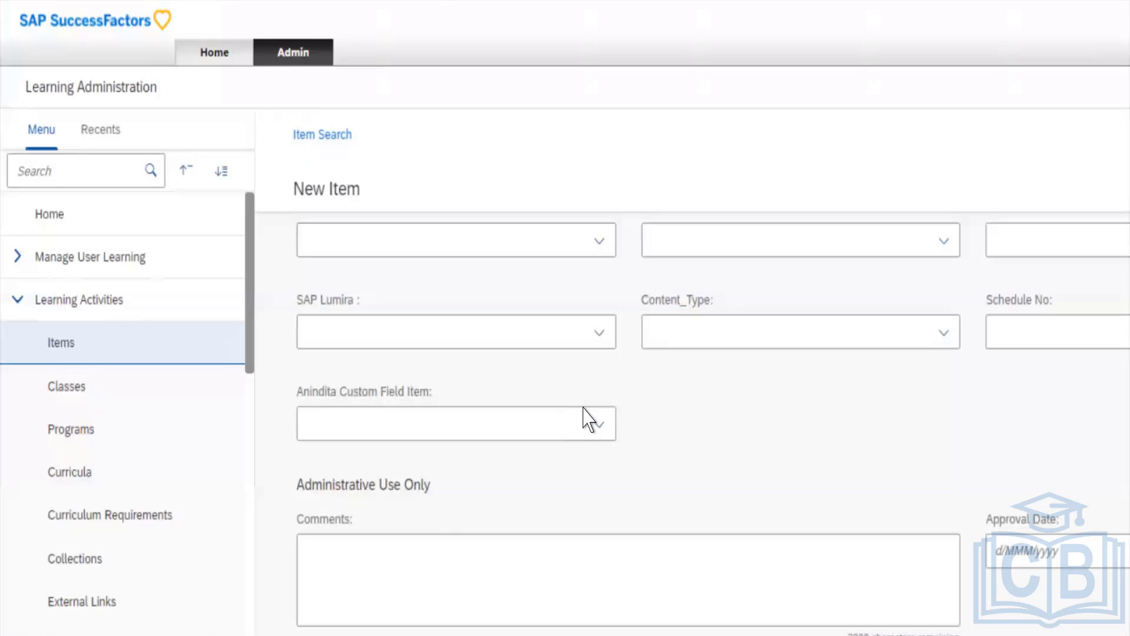
scroll(587, 419, up, 20)
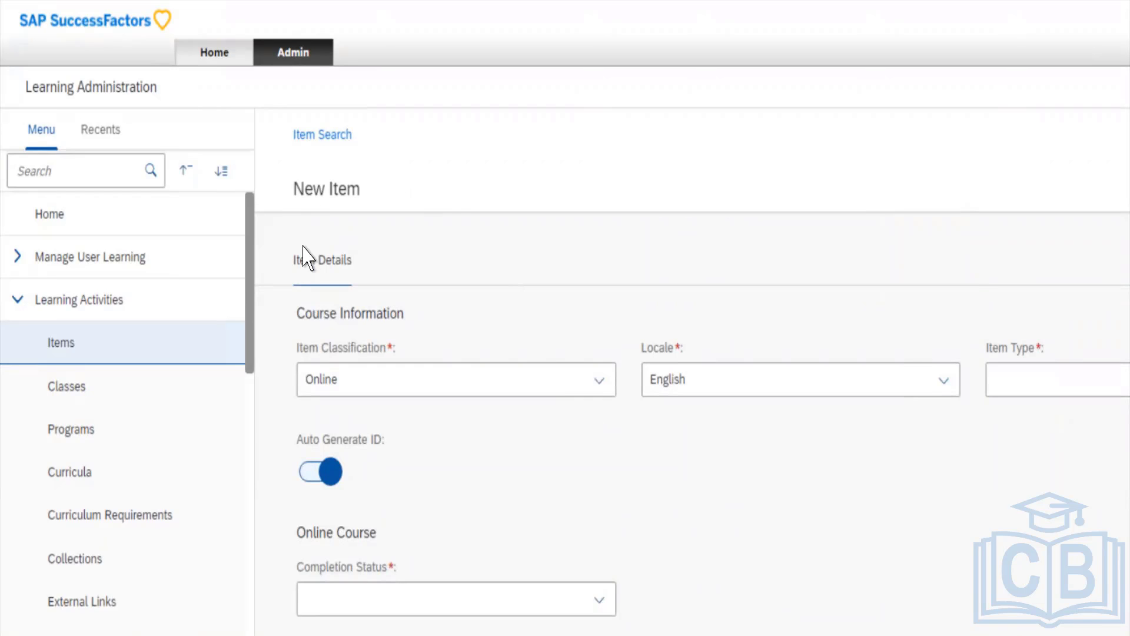
scroll(545, 451, down, 7)
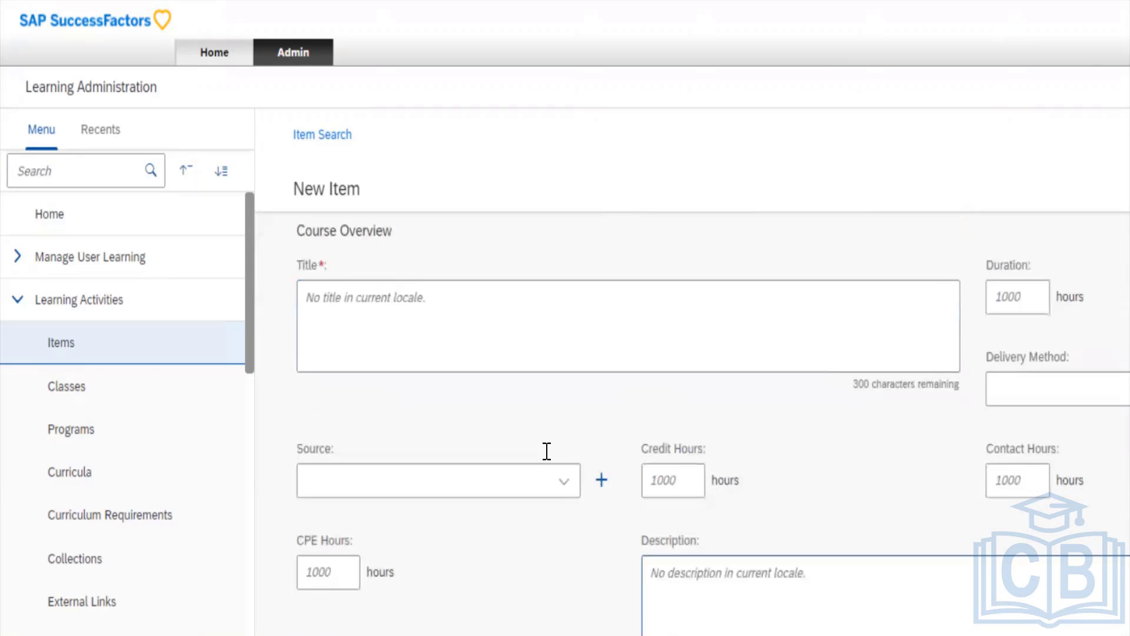
scroll(547, 451, down, 8)
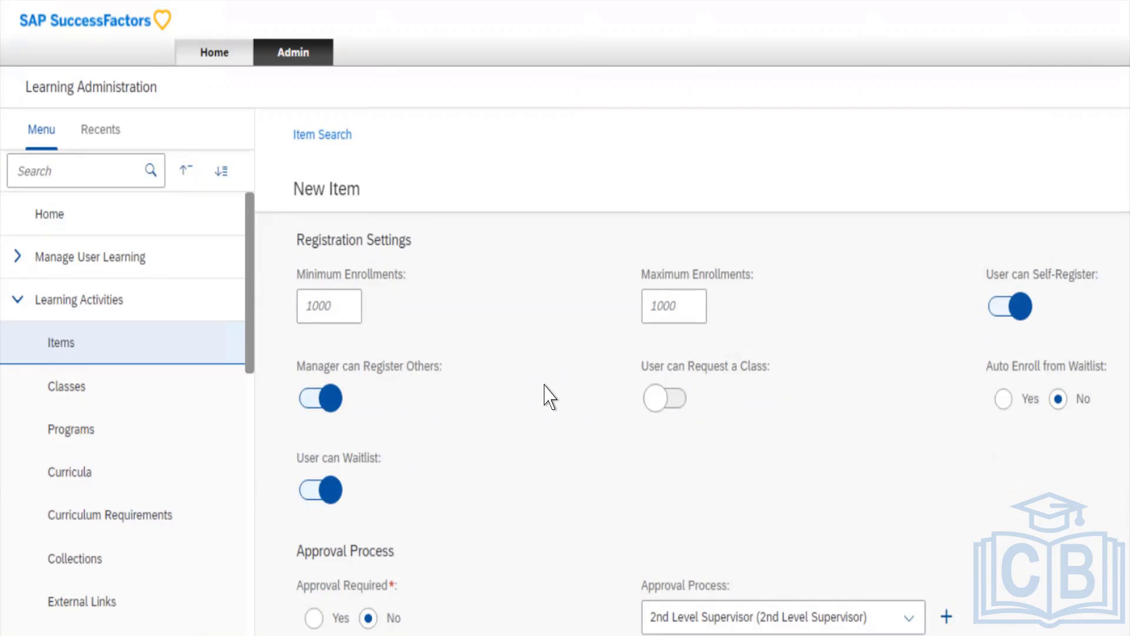
scroll(547, 397, down, 10)
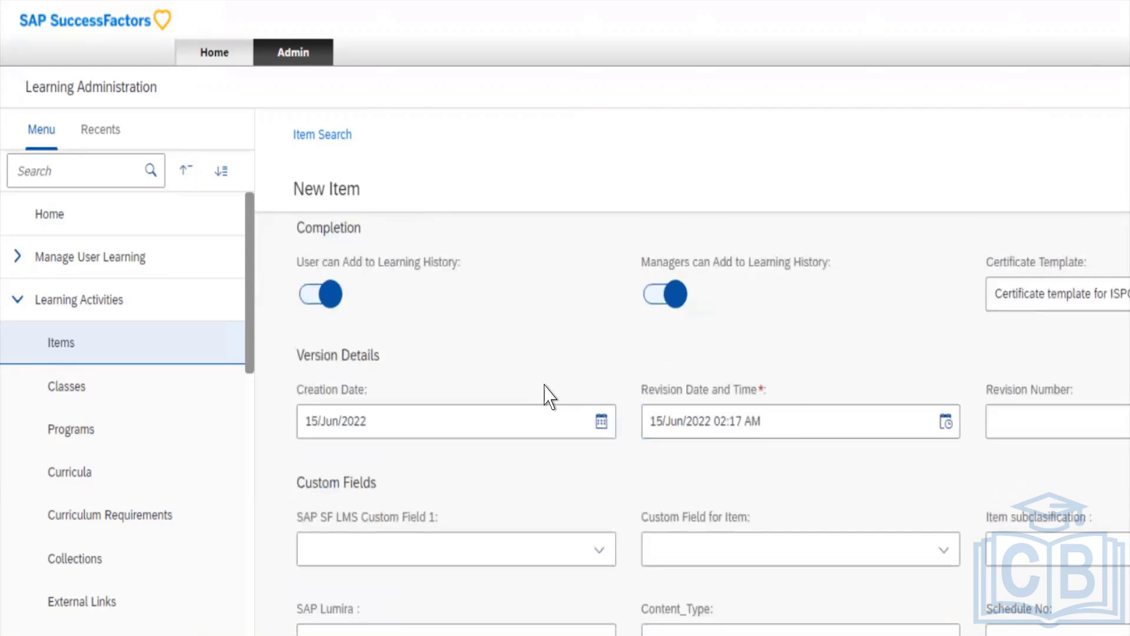
scroll(547, 396, up, 3)
scroll(547, 396, up, 3)
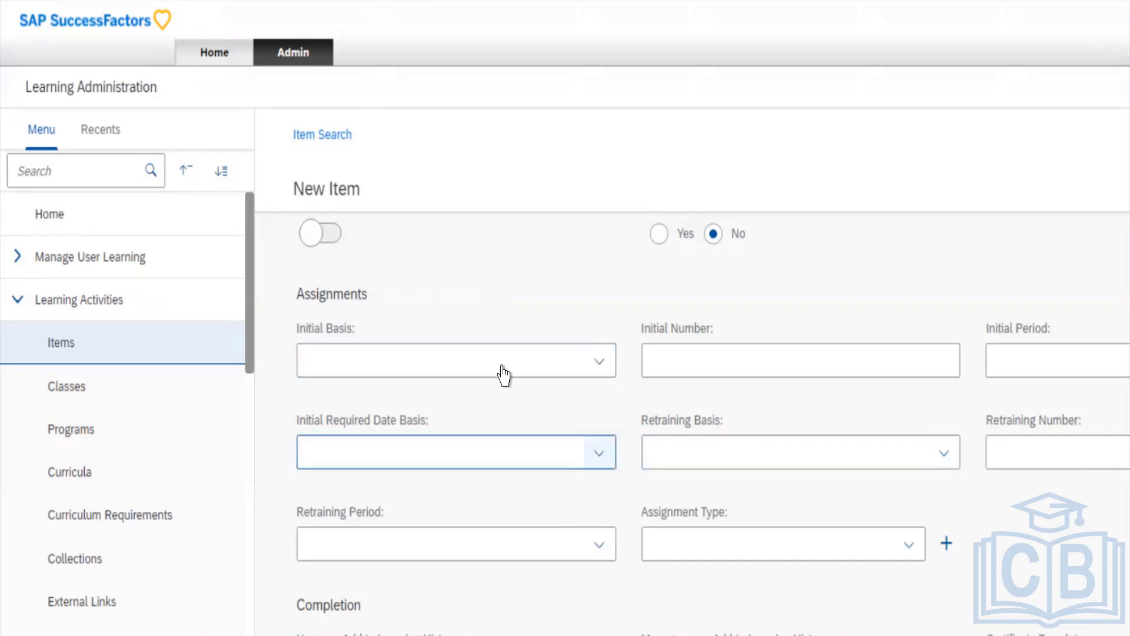
scroll(504, 375, up, 5)
scroll(503, 375, up, 1)
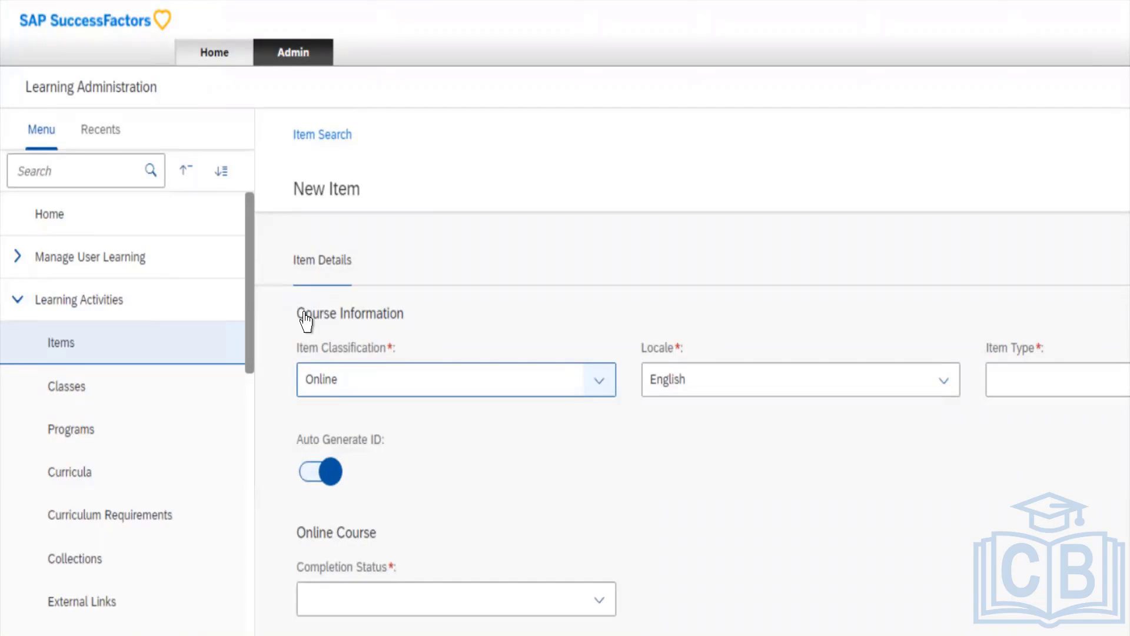
- Try the Instructor-Led item classification for the new item and return it to Online
click(367, 380)
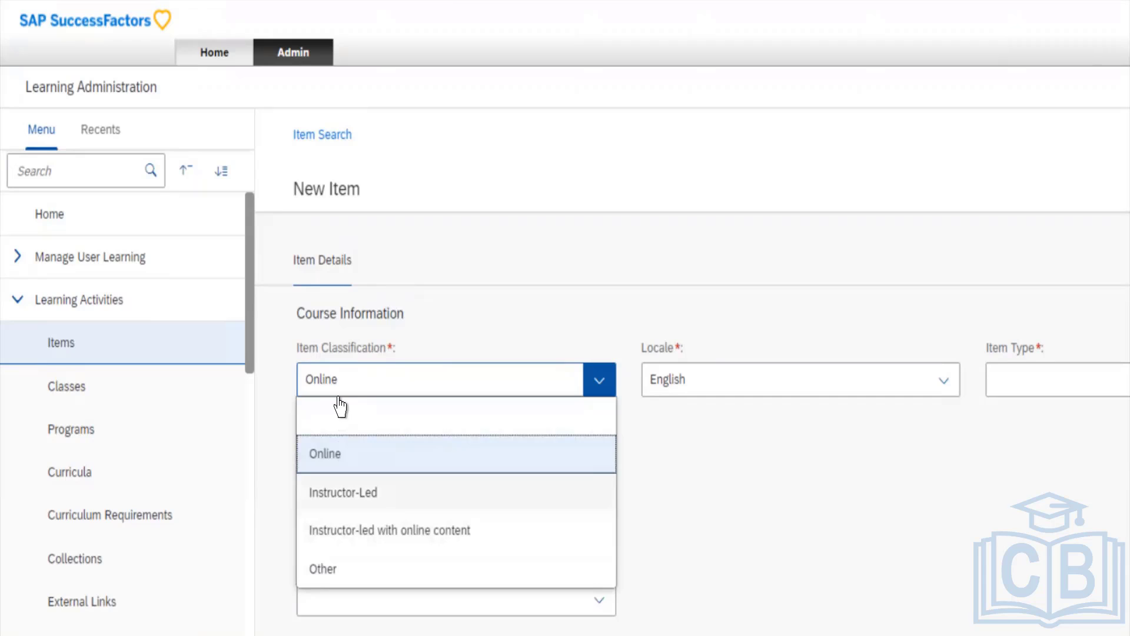
click(343, 492)
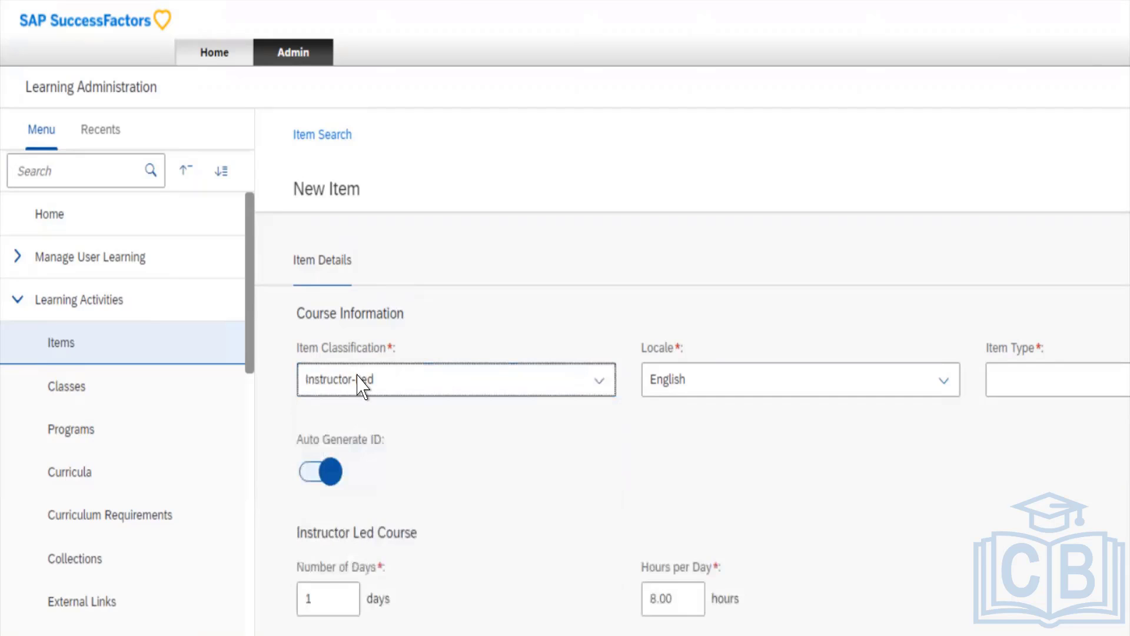
click(365, 379)
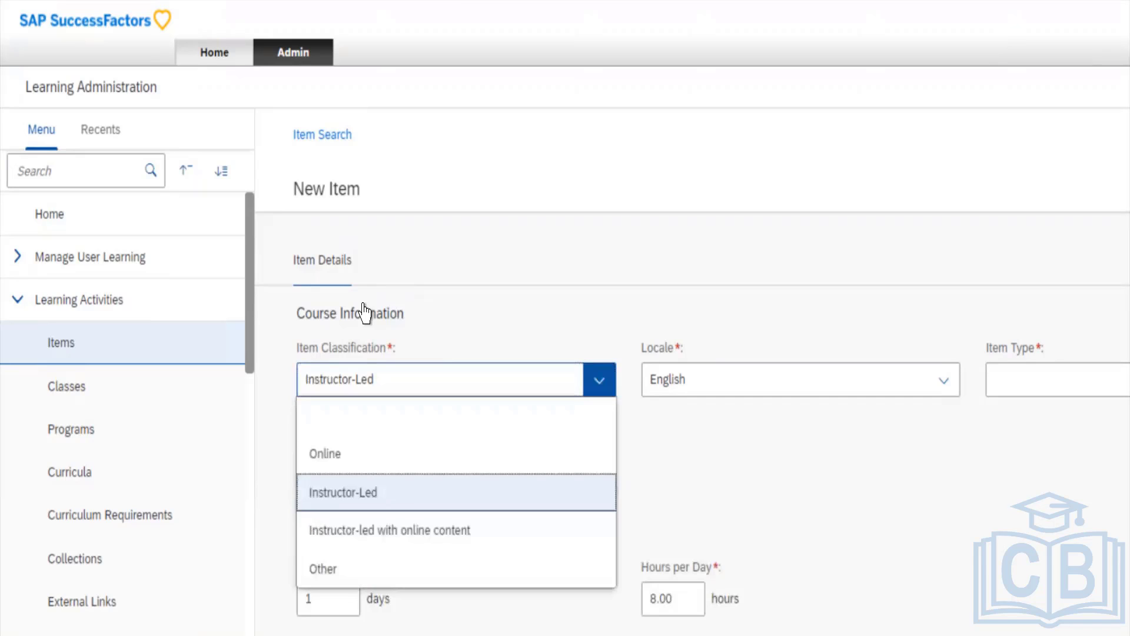
key(Down)
key(Up)
key(Up)
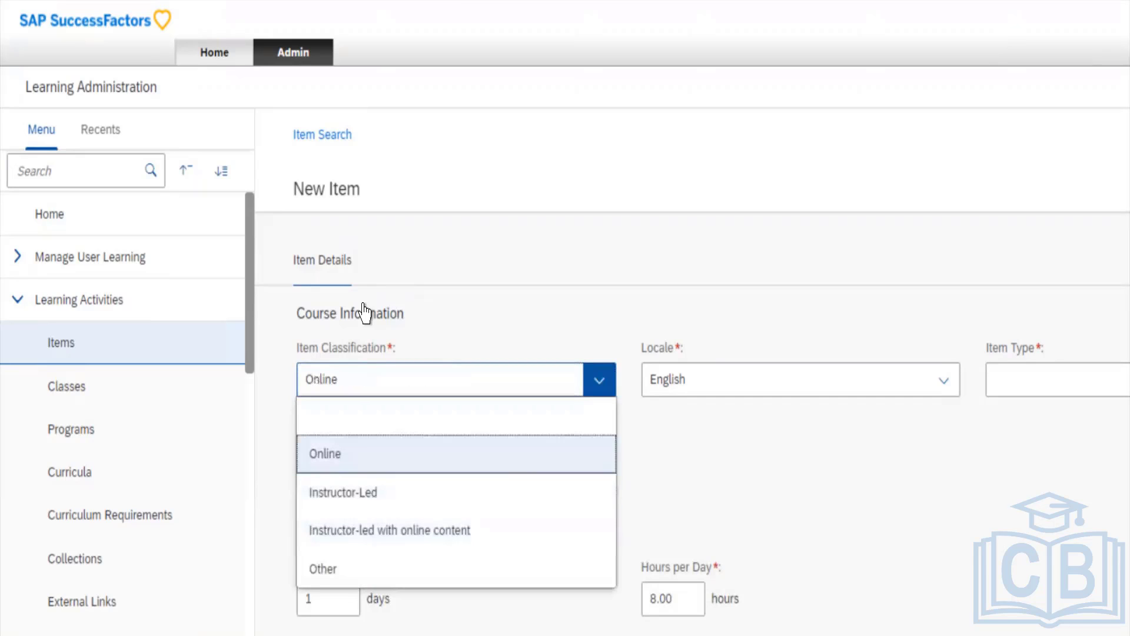
key(Return)
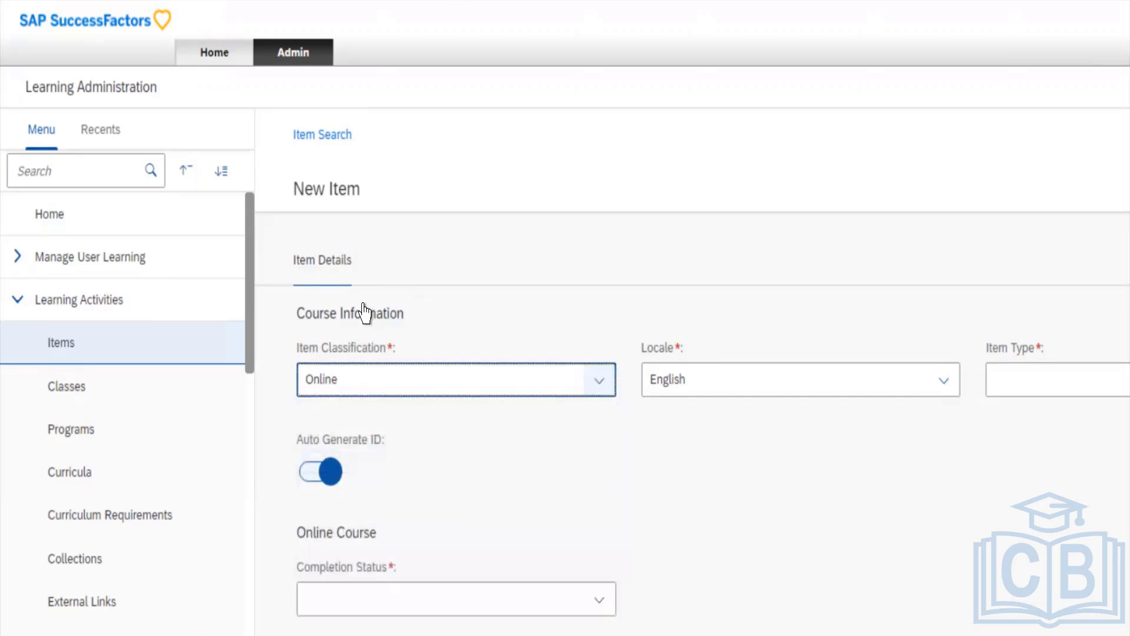
- Select English as the new item's locale
key(Tab)
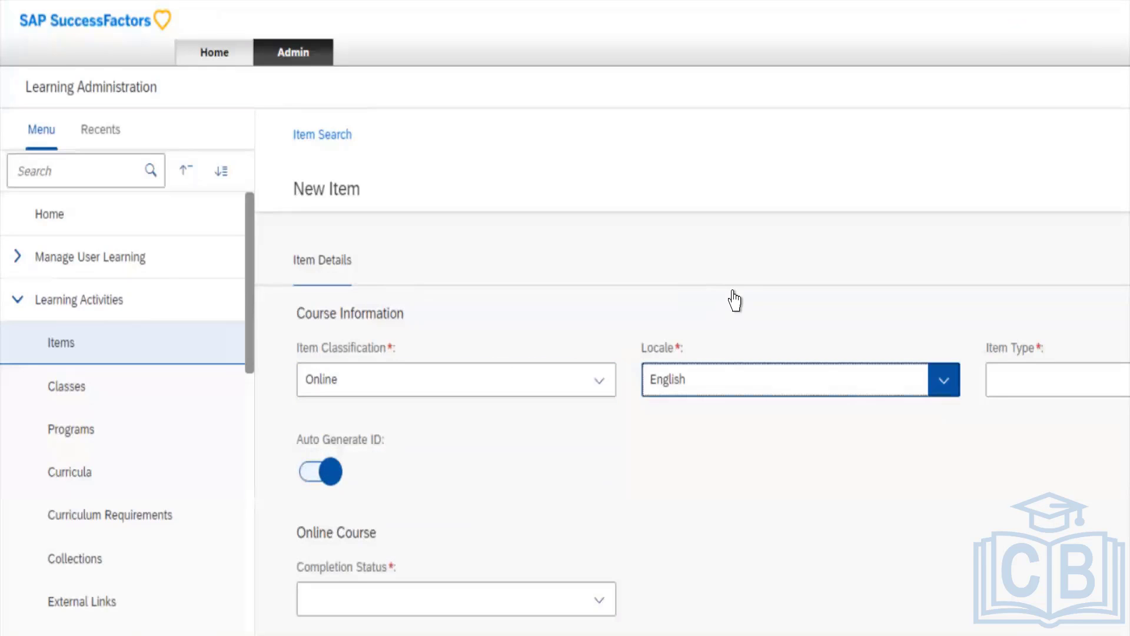
key(alt+Down)
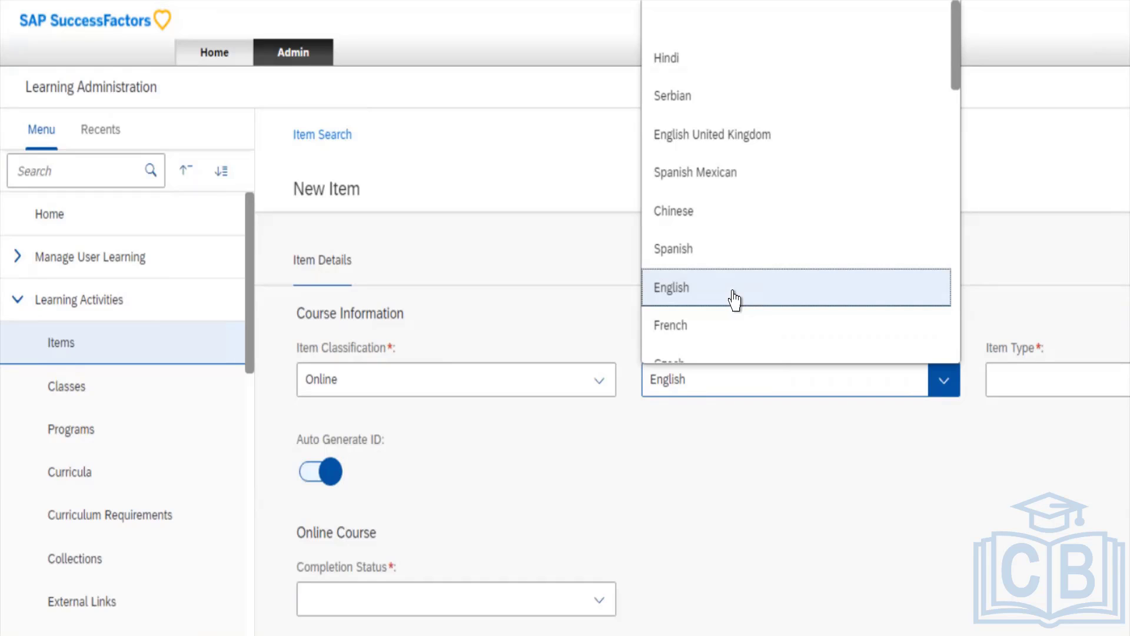
click(734, 300)
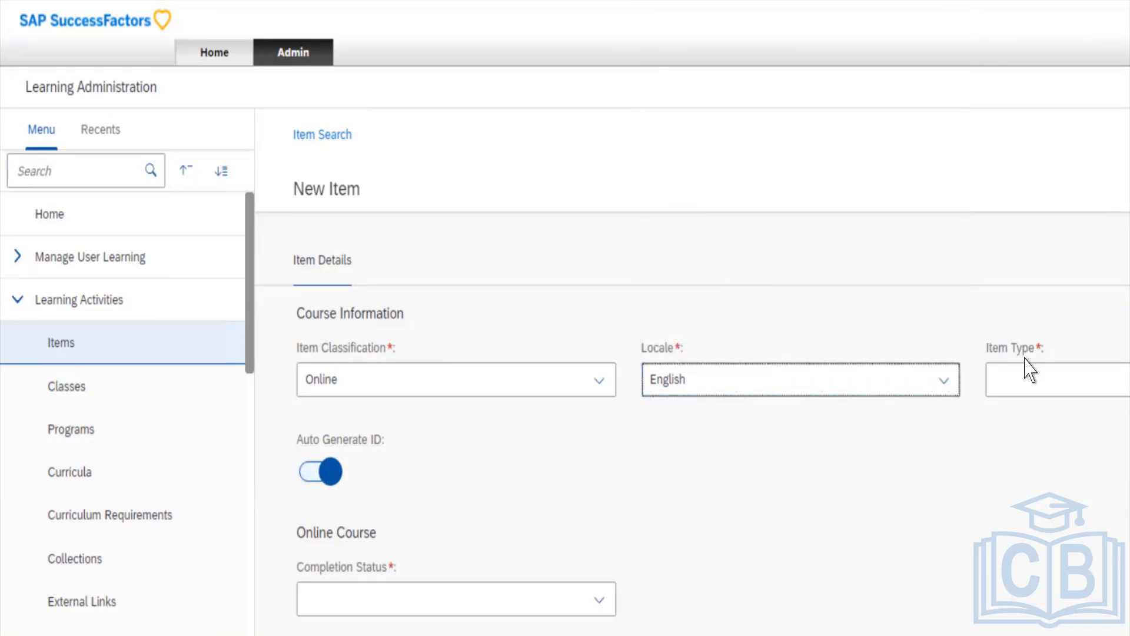
- Select (test) as the new item's item type from the available item types
click(1043, 289)
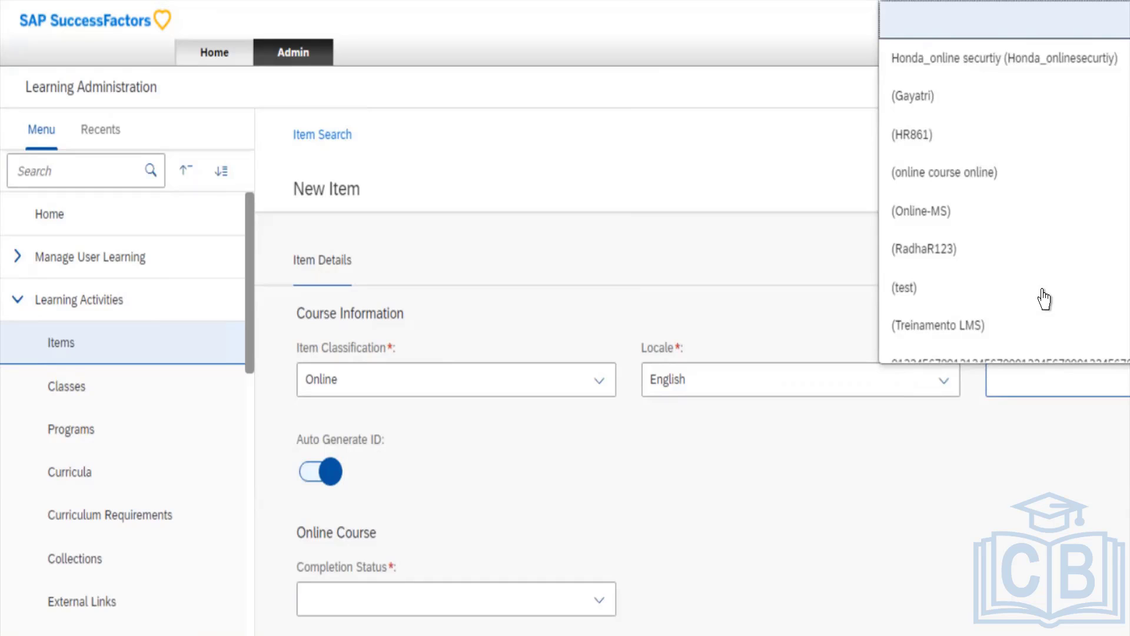
scroll(1044, 299, down, 3)
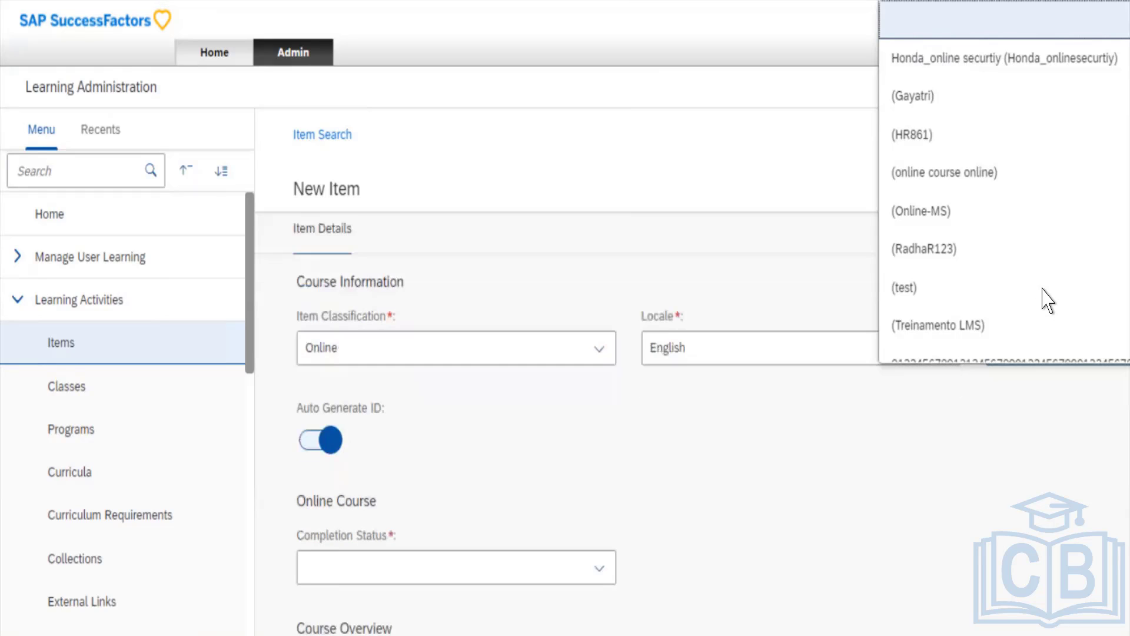
scroll(1037, 249, up, 3)
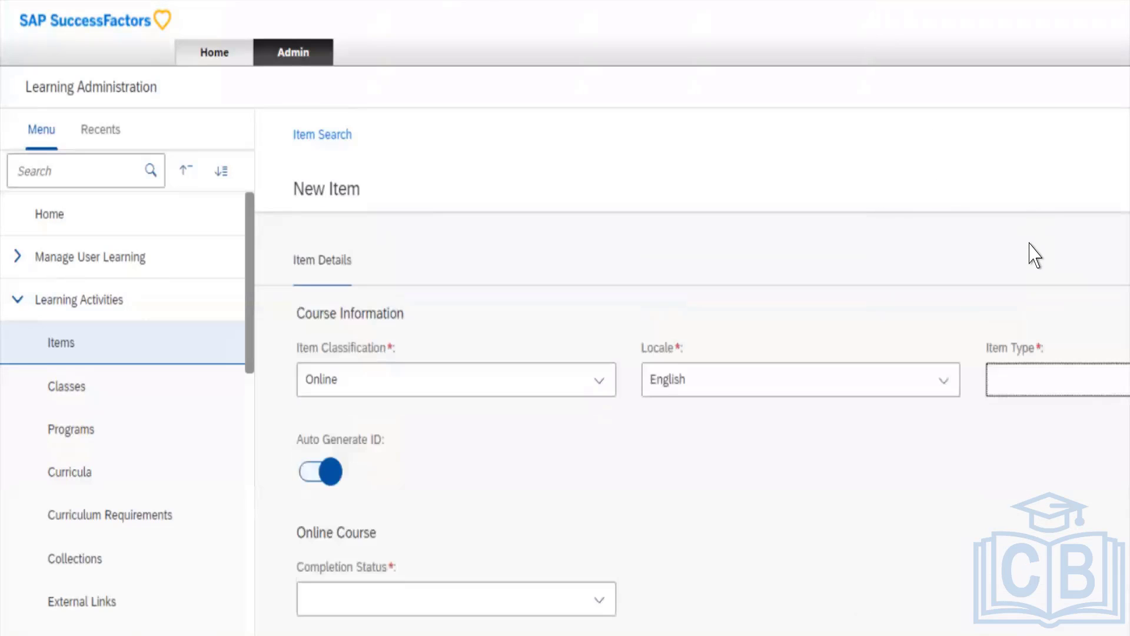
click(1029, 358)
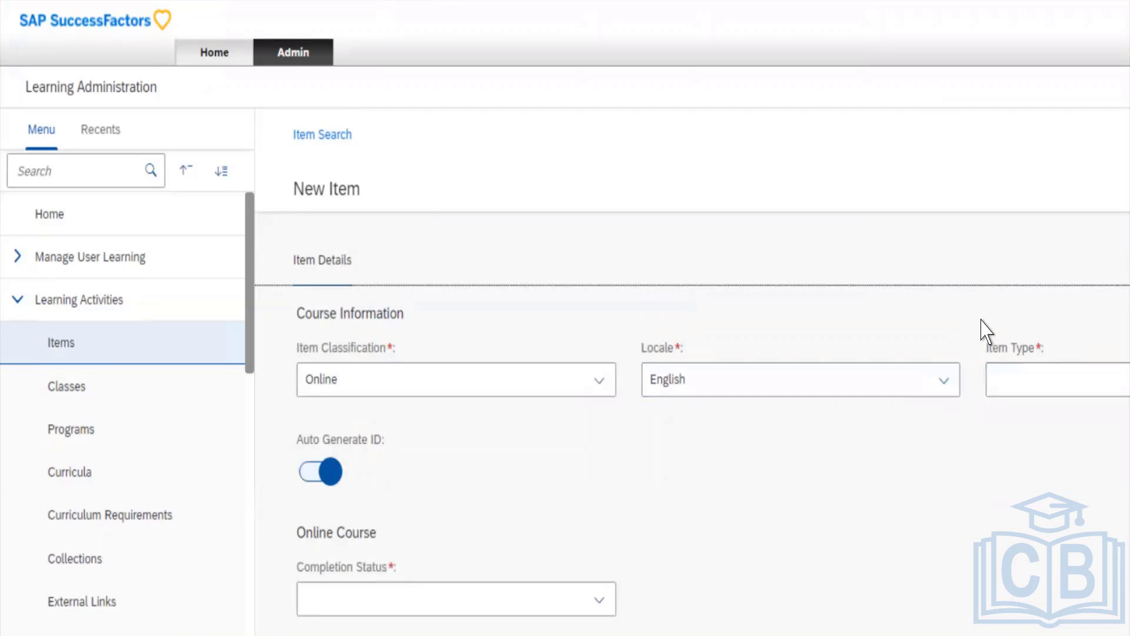
click(1005, 374)
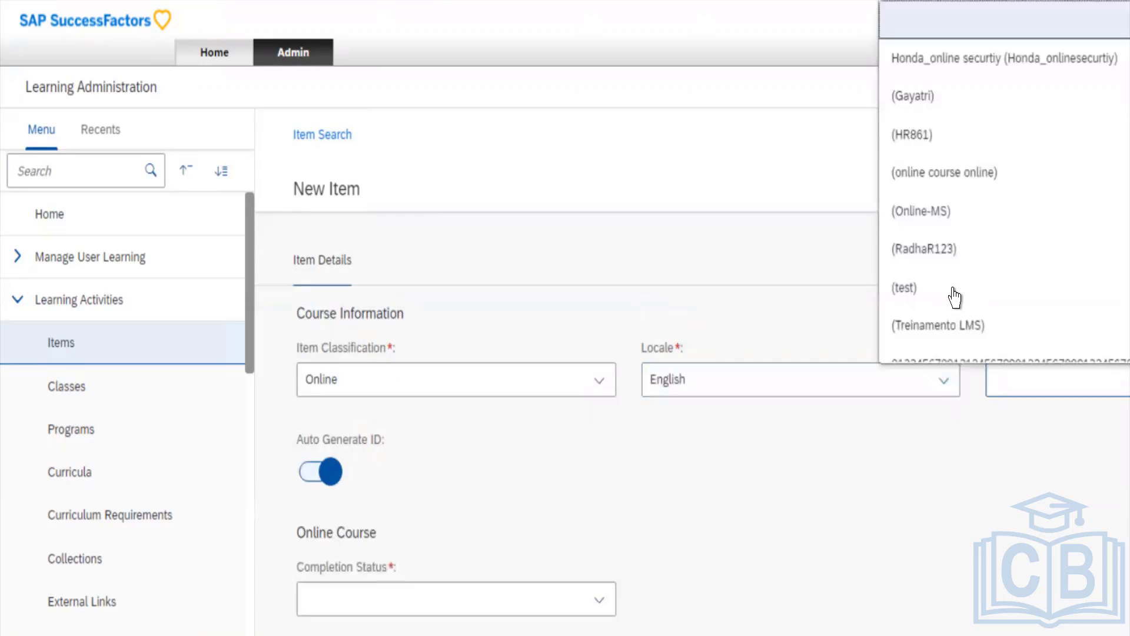
click(949, 217)
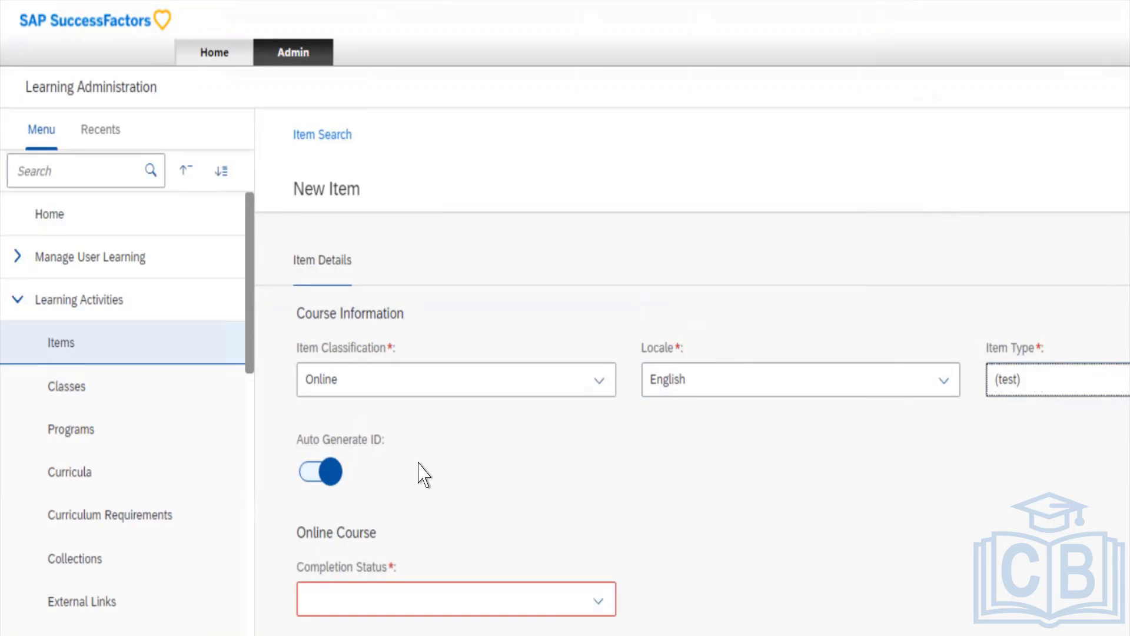
- Try switching off Auto Generate ID for the new item and switch it back on
scroll(424, 474, down, 1)
scroll(423, 473, down, 1)
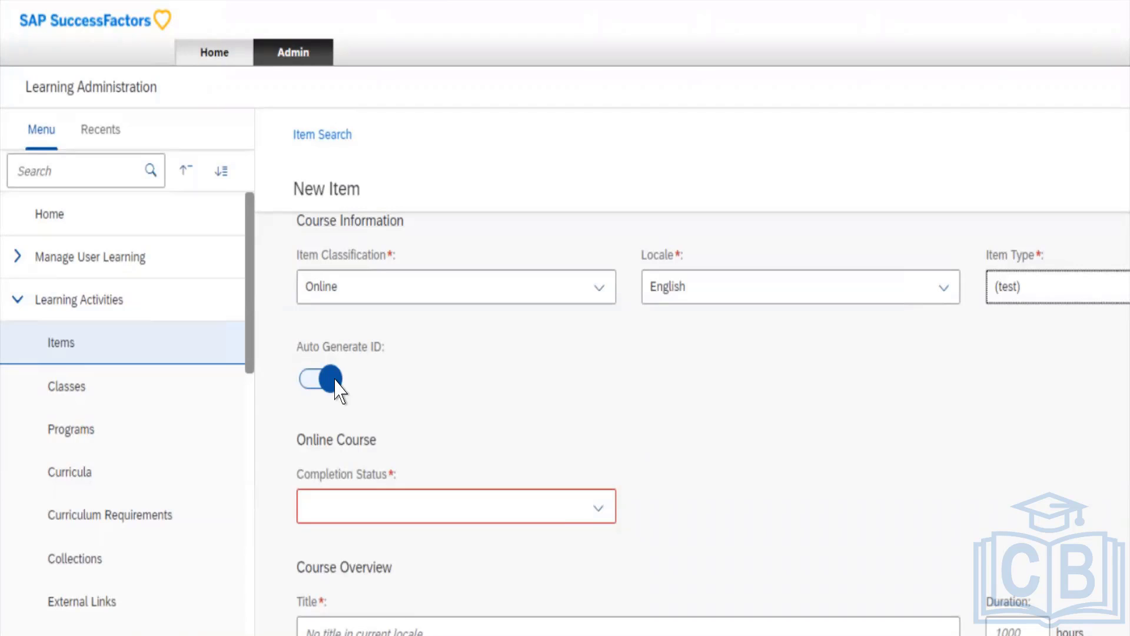
click(311, 347)
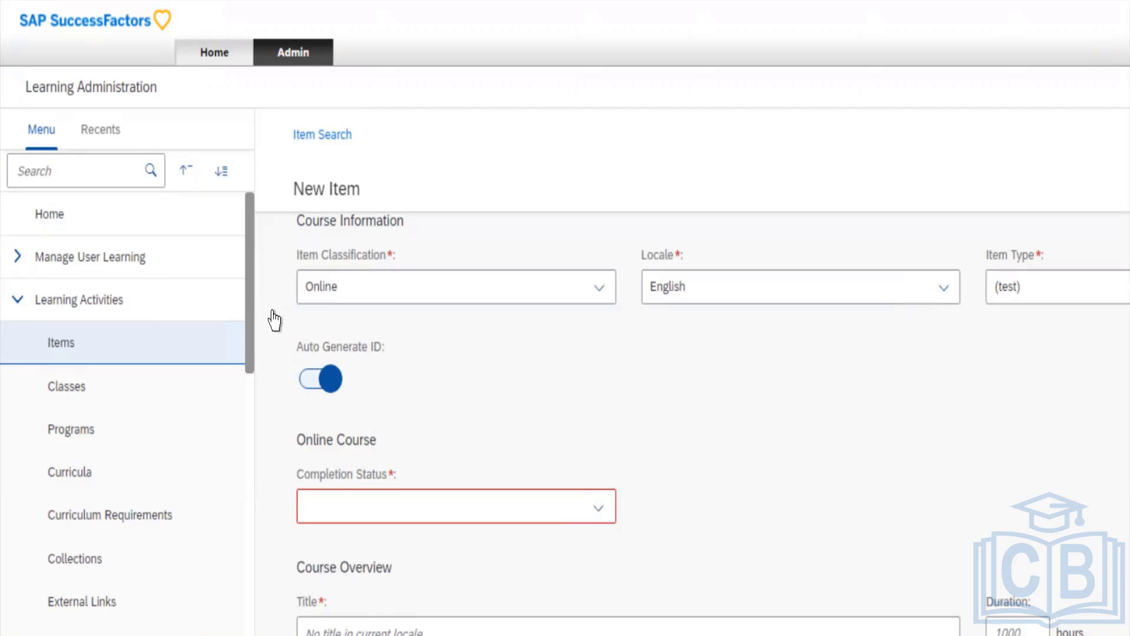
click(318, 378)
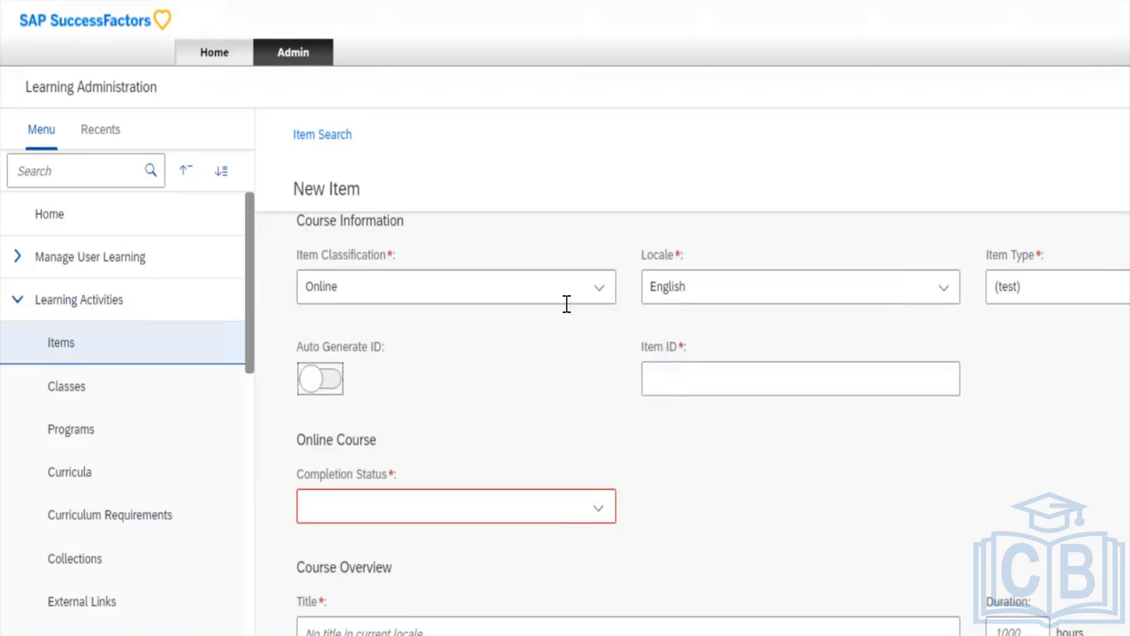
key(space)
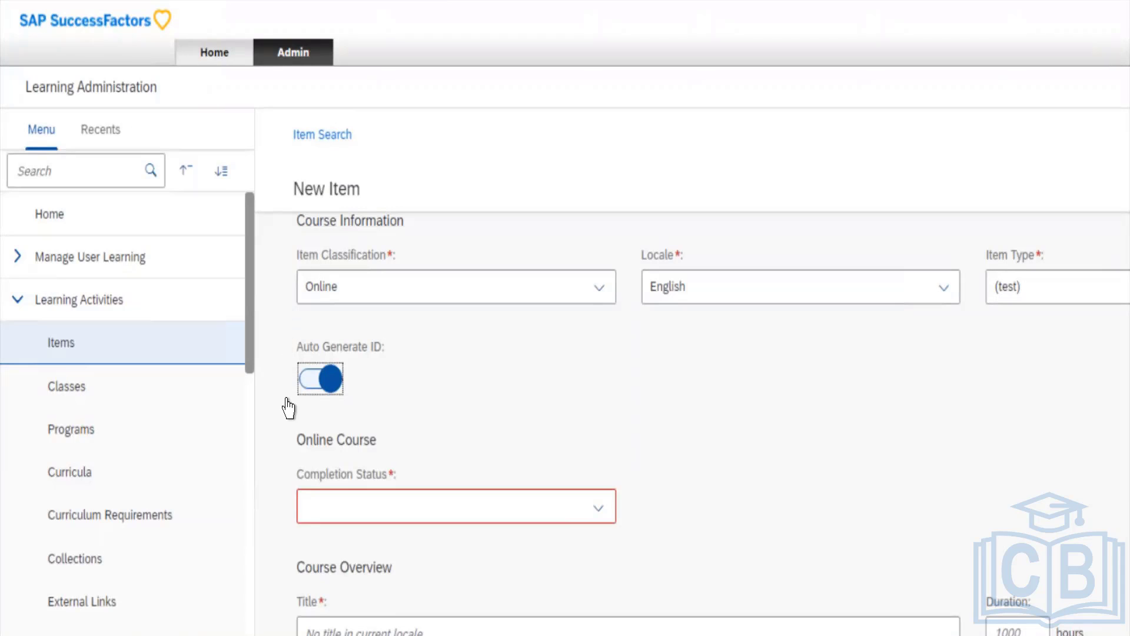
key(Tab)
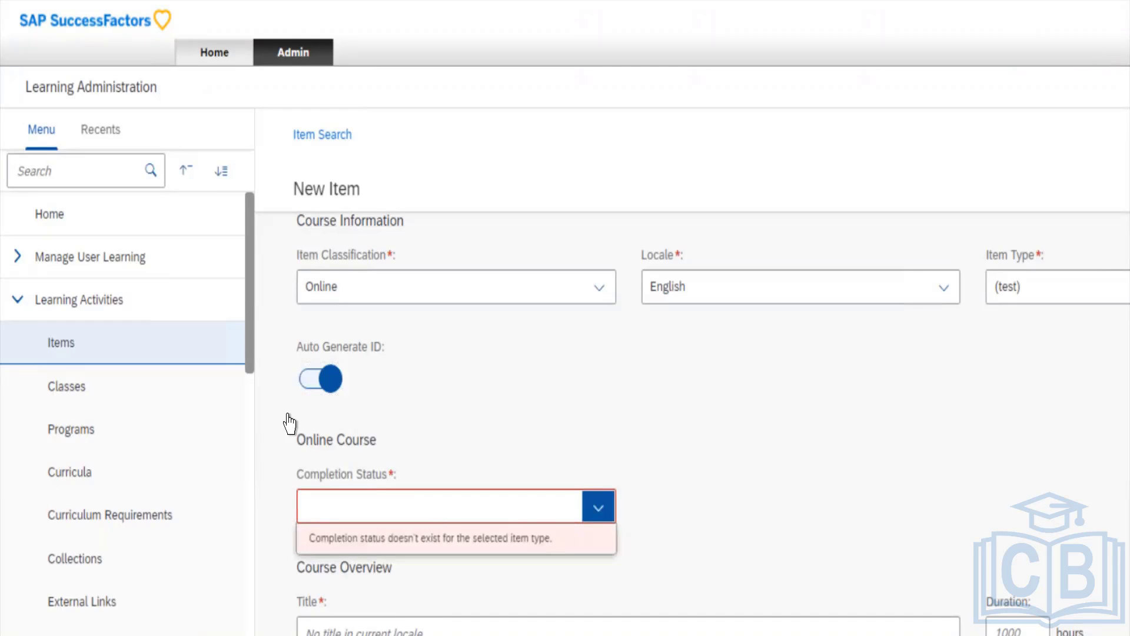
- Enter Test Classes as the course title and set the duration to 10 hours
scroll(766, 327, down, 3)
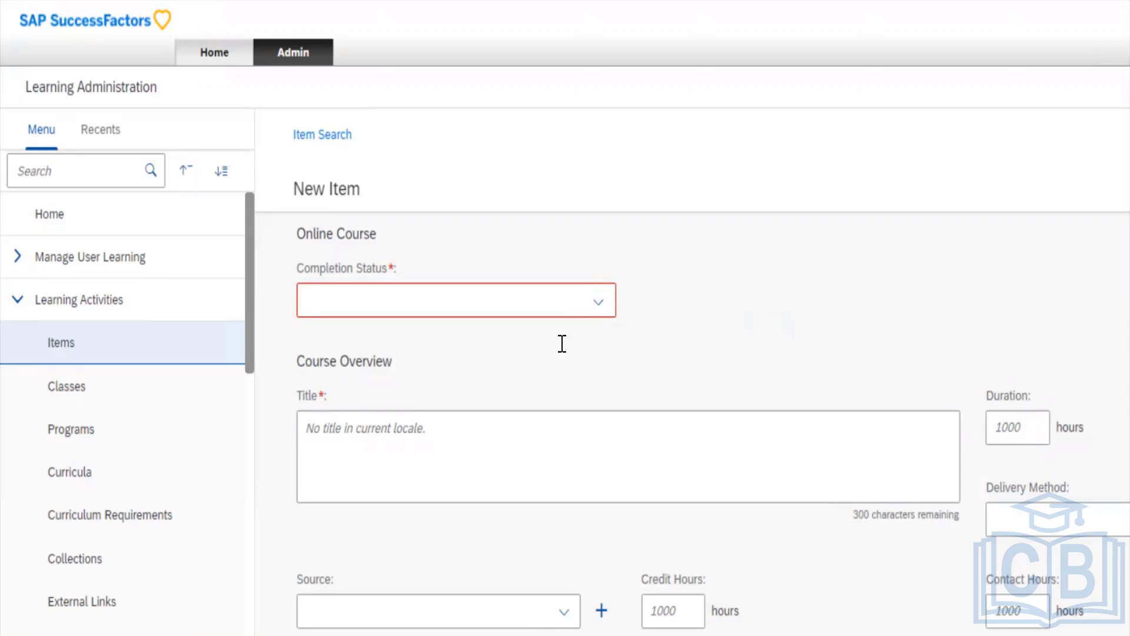
click(544, 372)
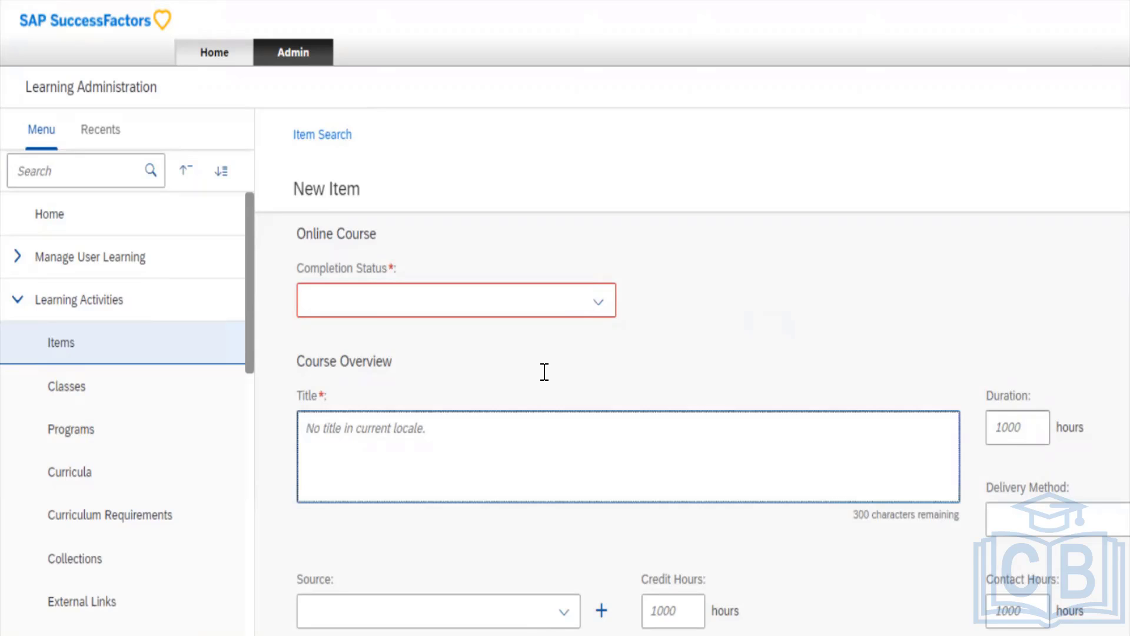
text(Te)
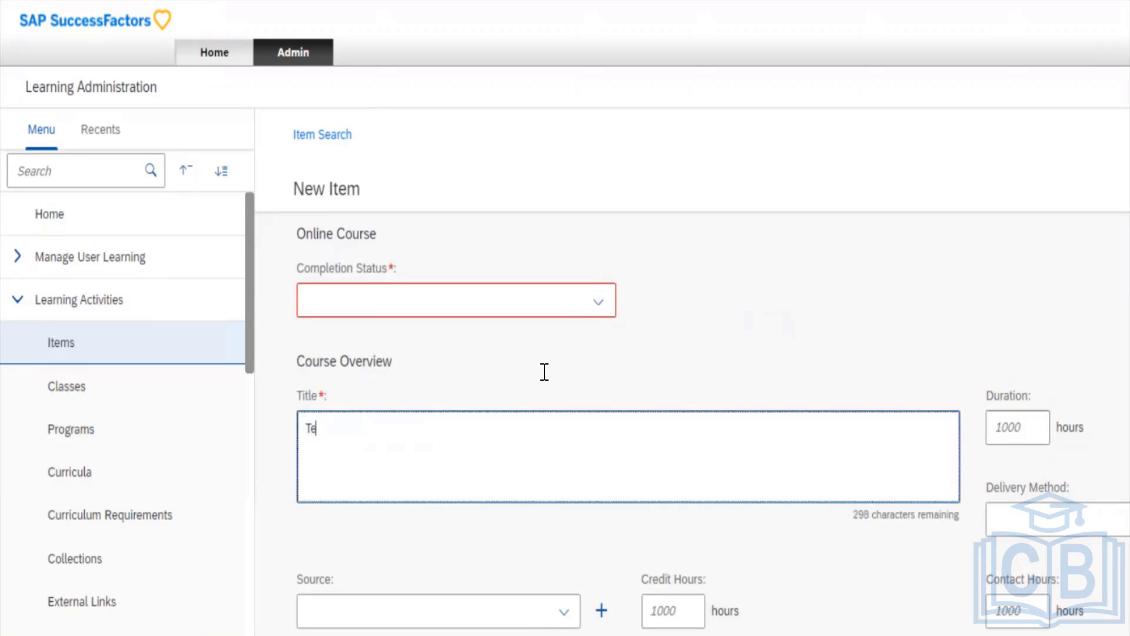
text(st Classes)
click(1013, 366)
key(Tab)
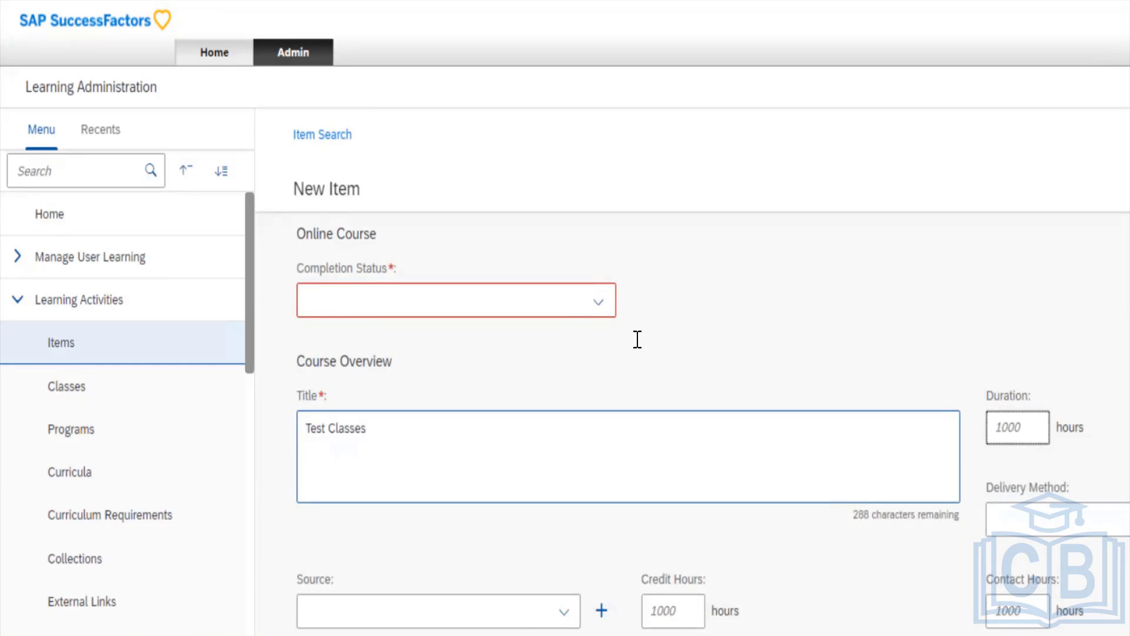
text(10)
key(Tab)
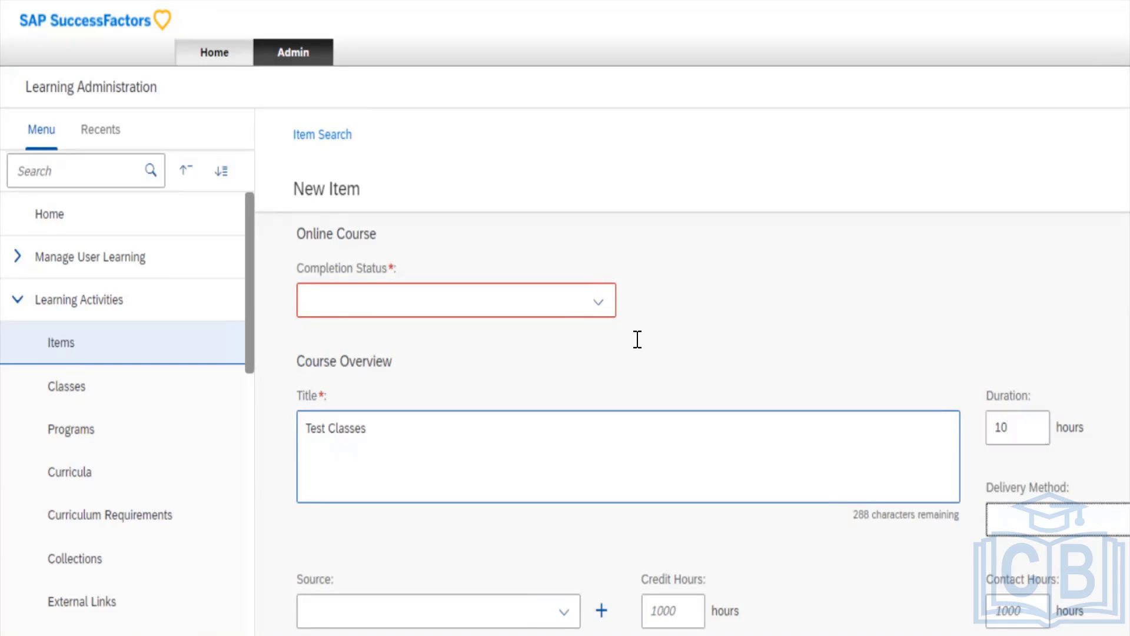
- Choose Book (BOOK) as the delivery method in the course overview and look over the available methods
key(Down)
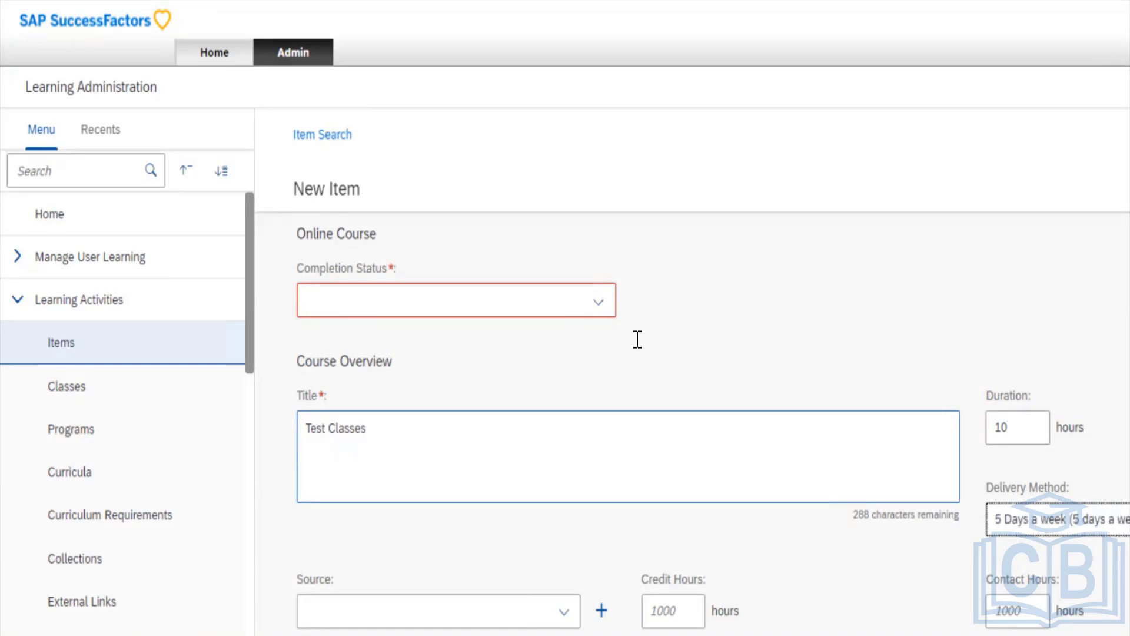
key(Up)
key(Down)
key(Down)
key(Down)
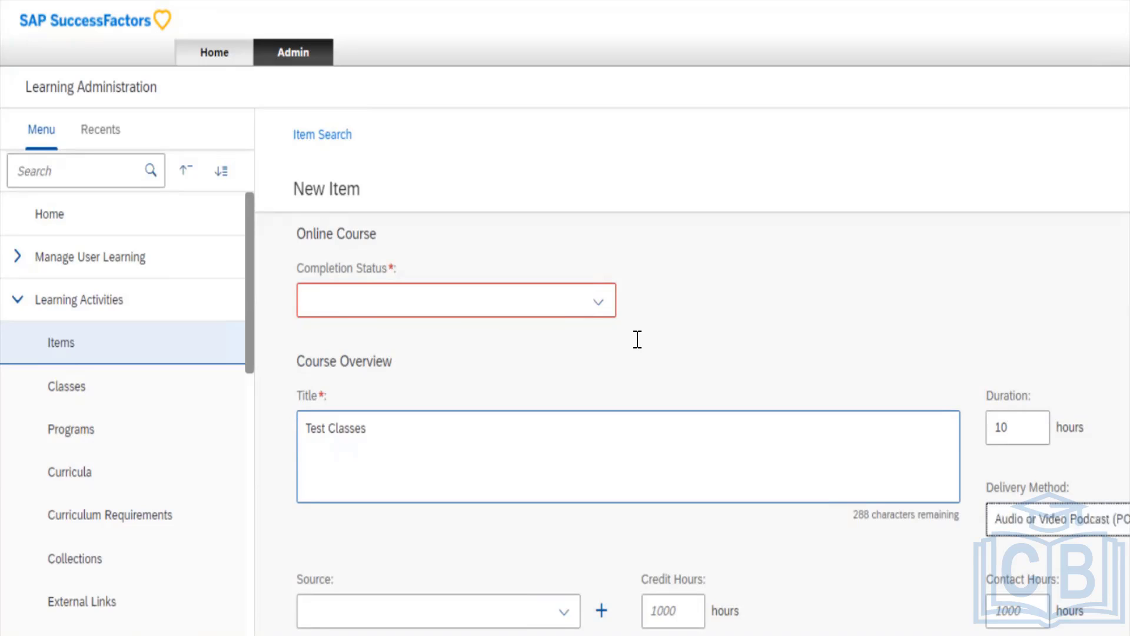
key(Down)
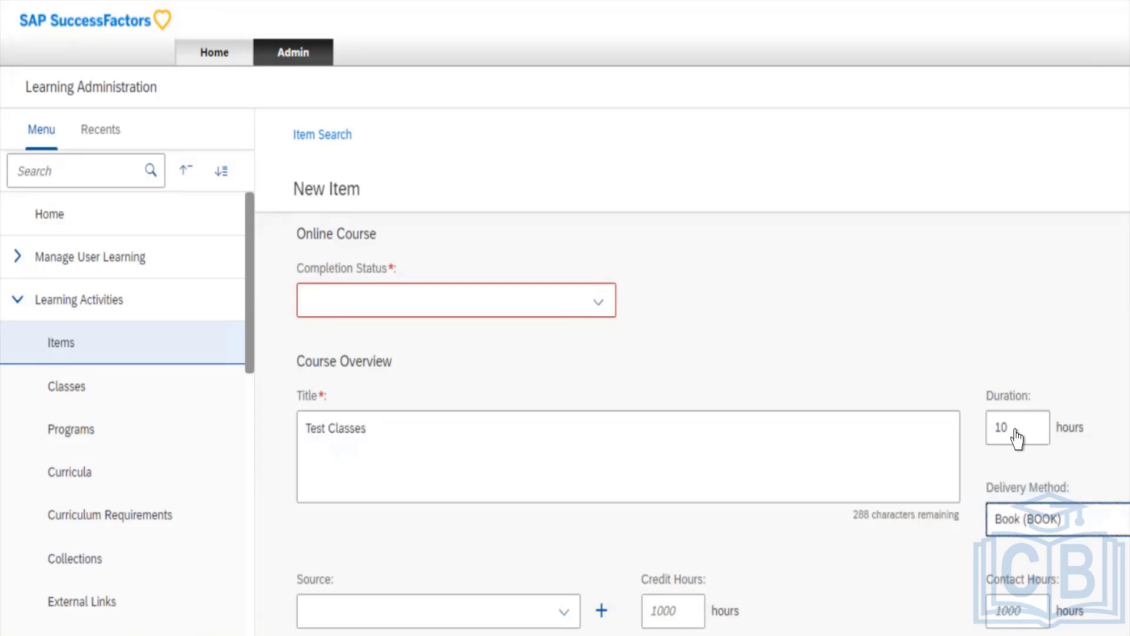
key(alt+Down)
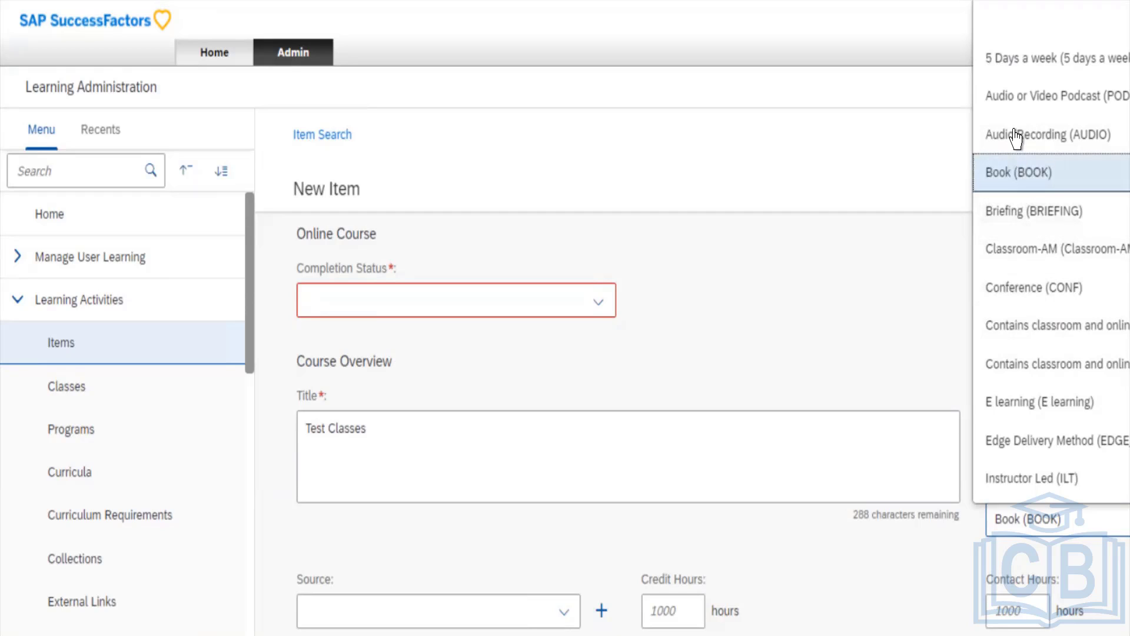
key(Escape)
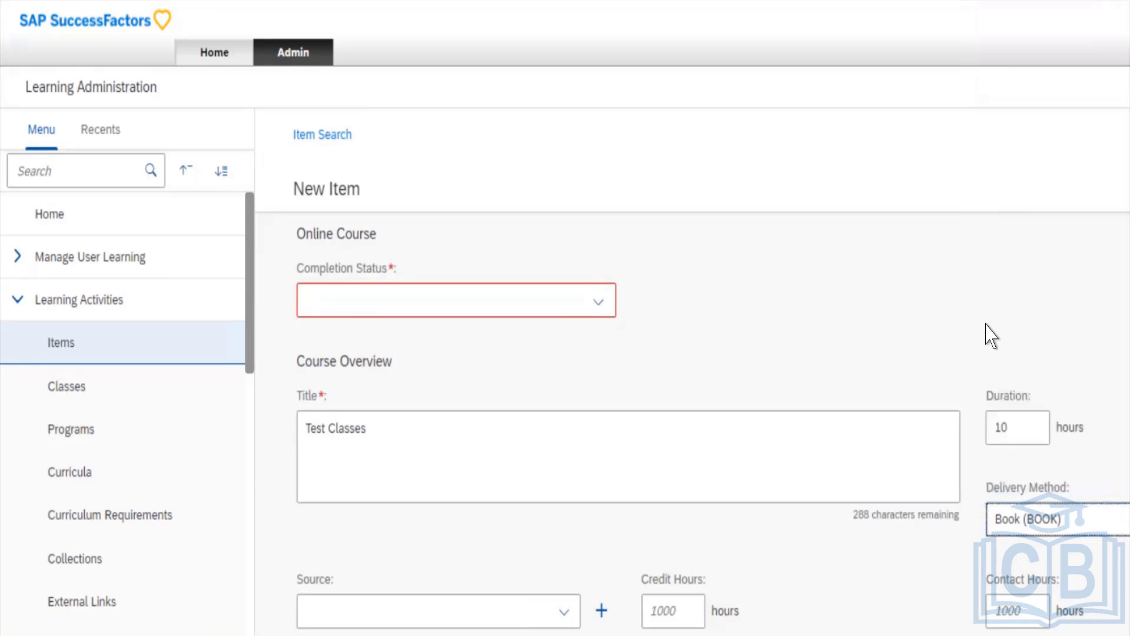
- Browse the available course sources and select Lynda (LYNDA) as the item's source
scroll(992, 336, down, 5)
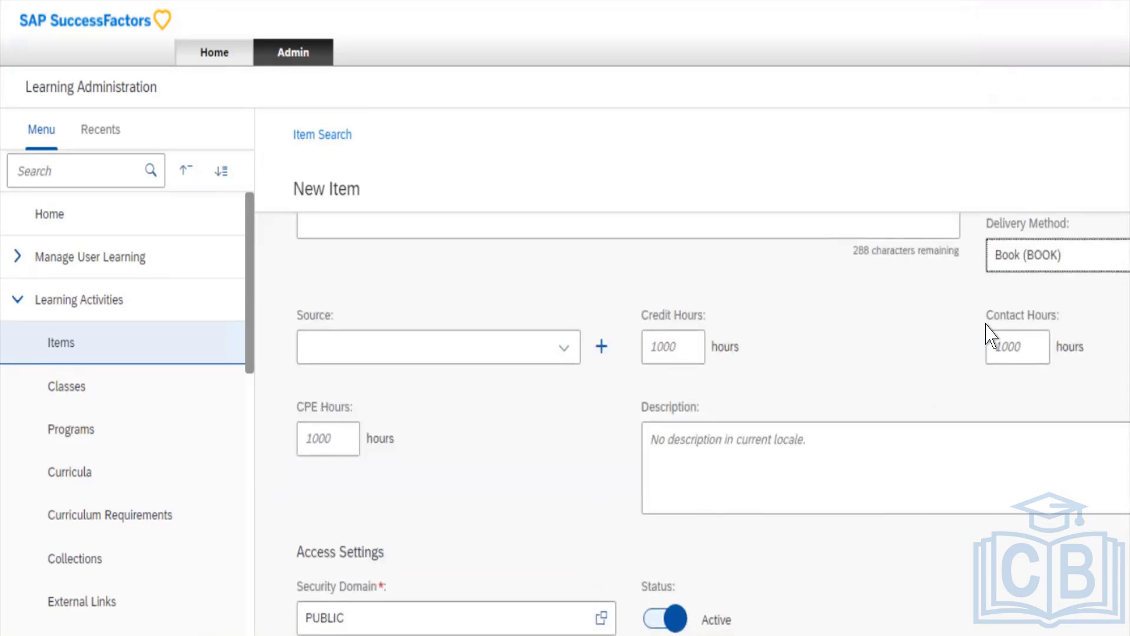
key(Tab)
key(Tab)
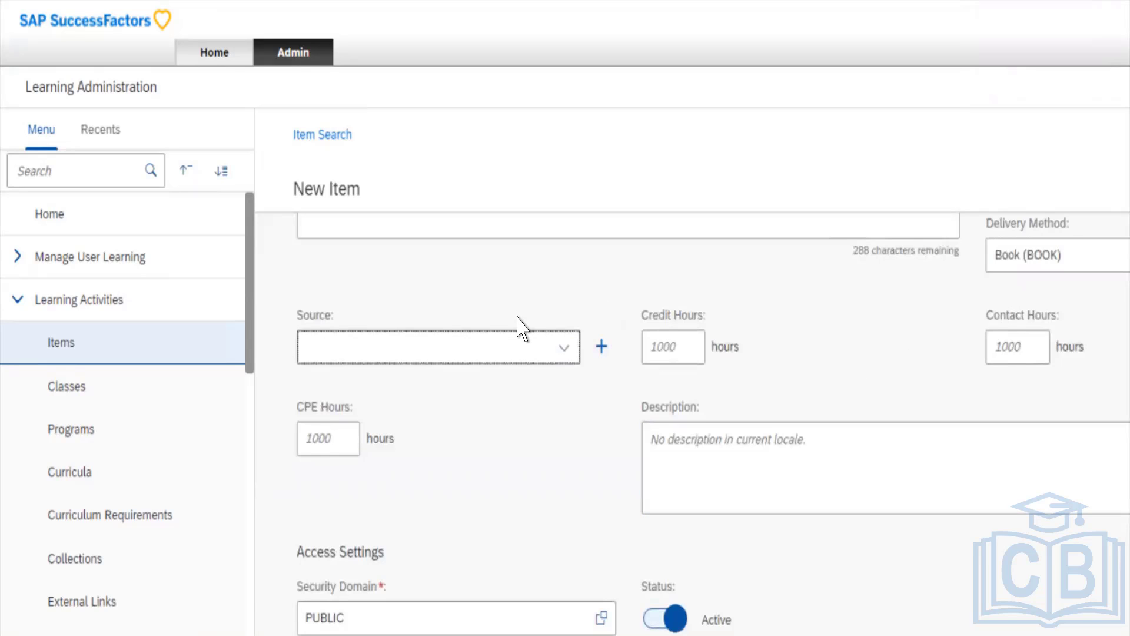
key(Down)
click(522, 267)
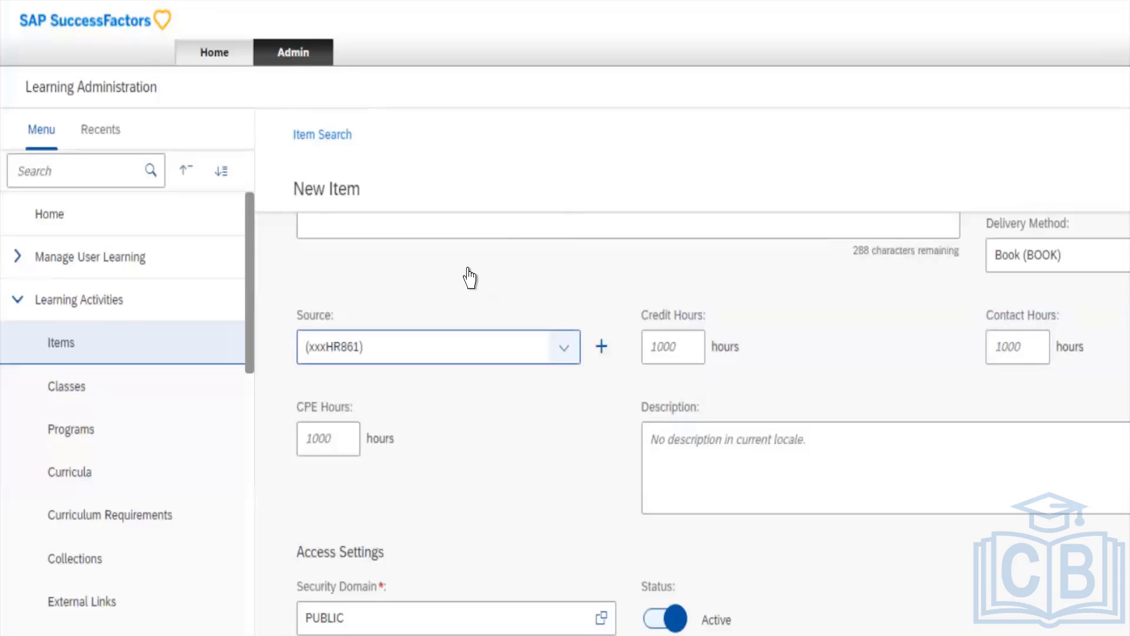
click(468, 269)
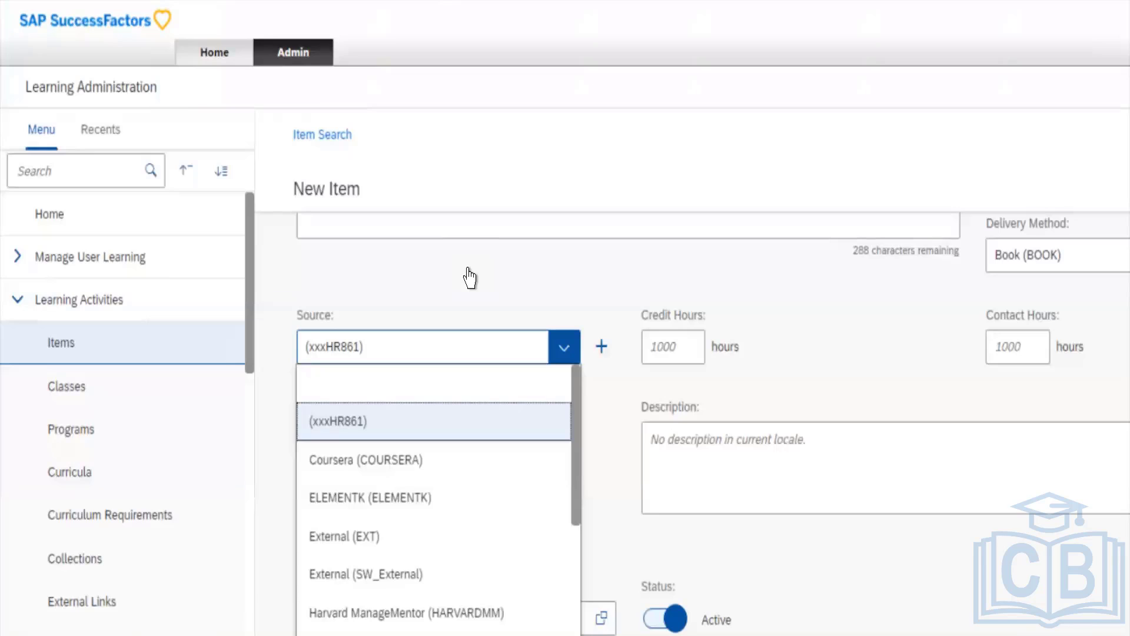
key(Down)
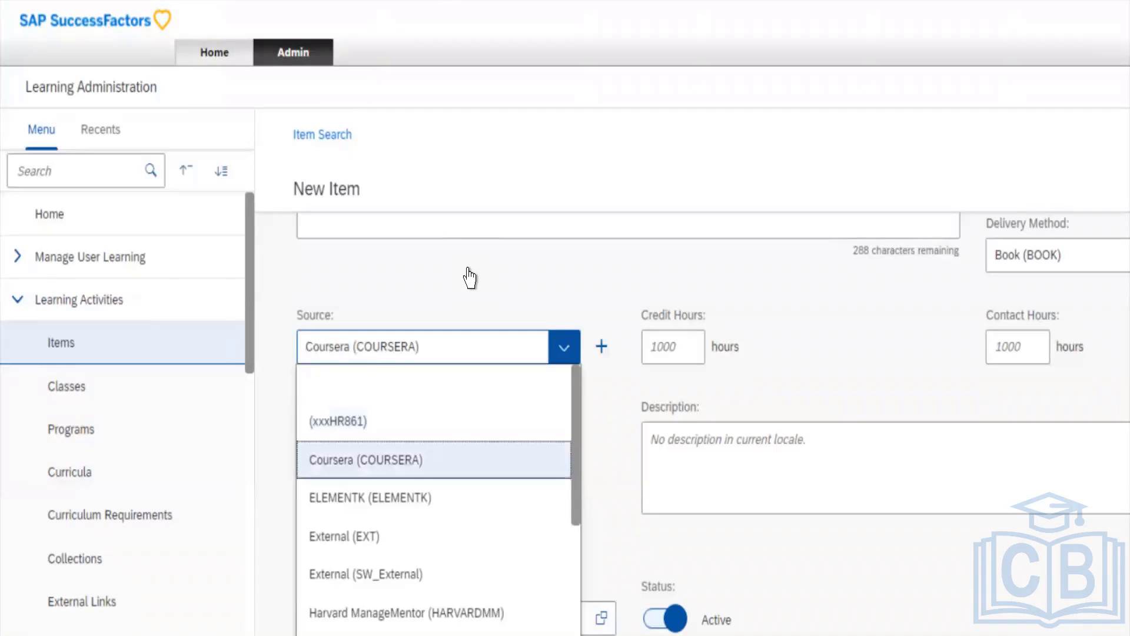
key(Down)
key(Up)
key(Down)
key(Down)
key(Down)
key(Down)
key(Down)
key(Down)
key(Down)
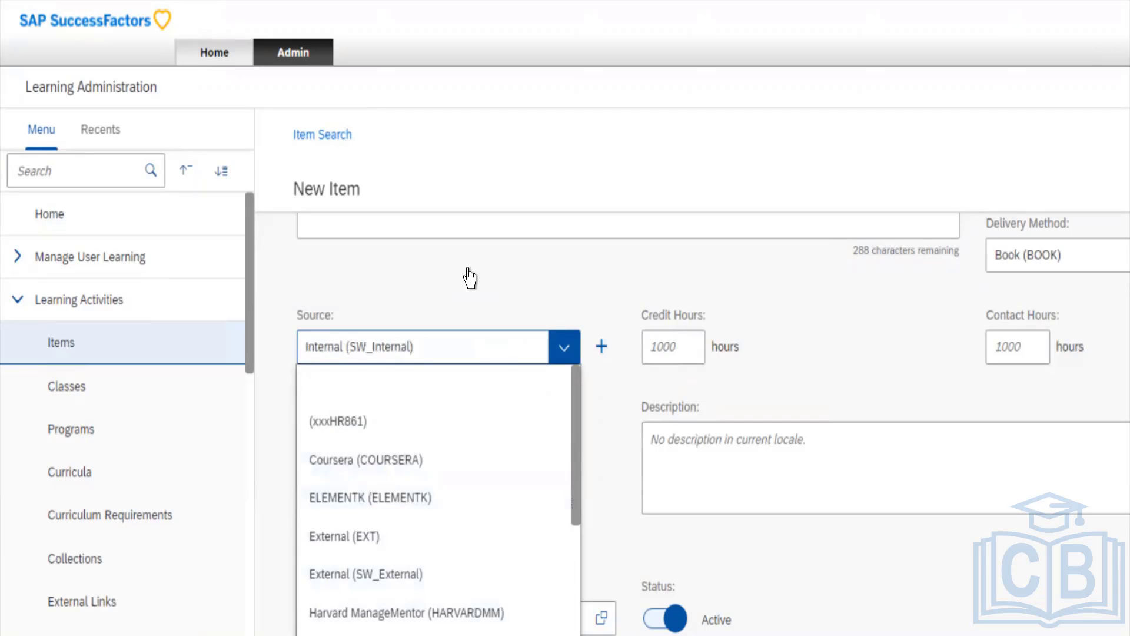
key(Down)
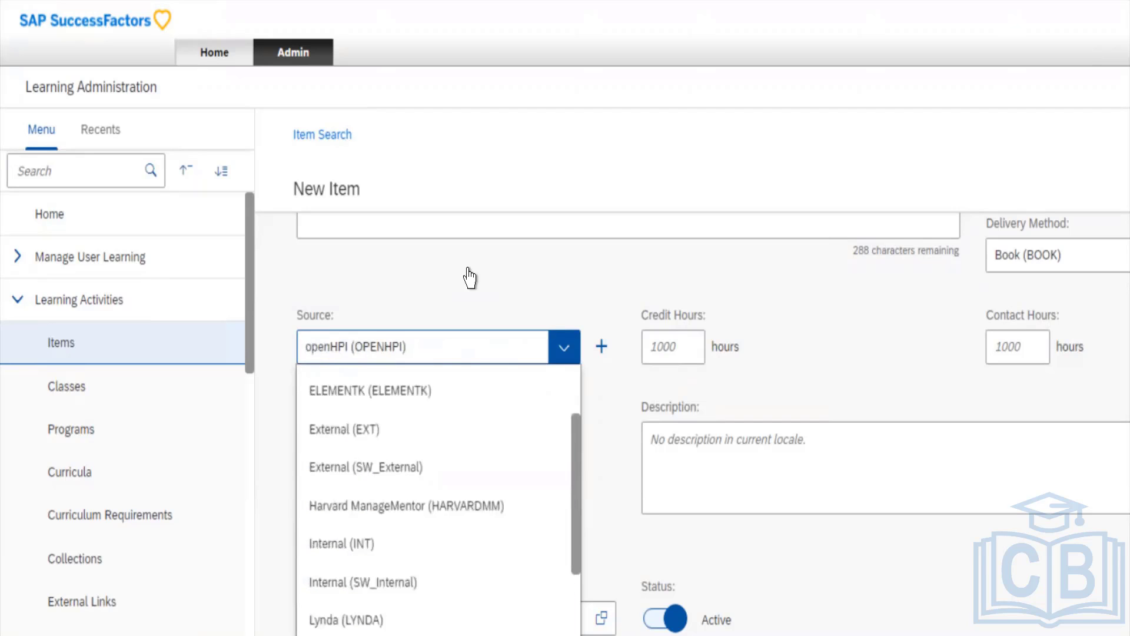
key(Down)
key(Up)
key(Up)
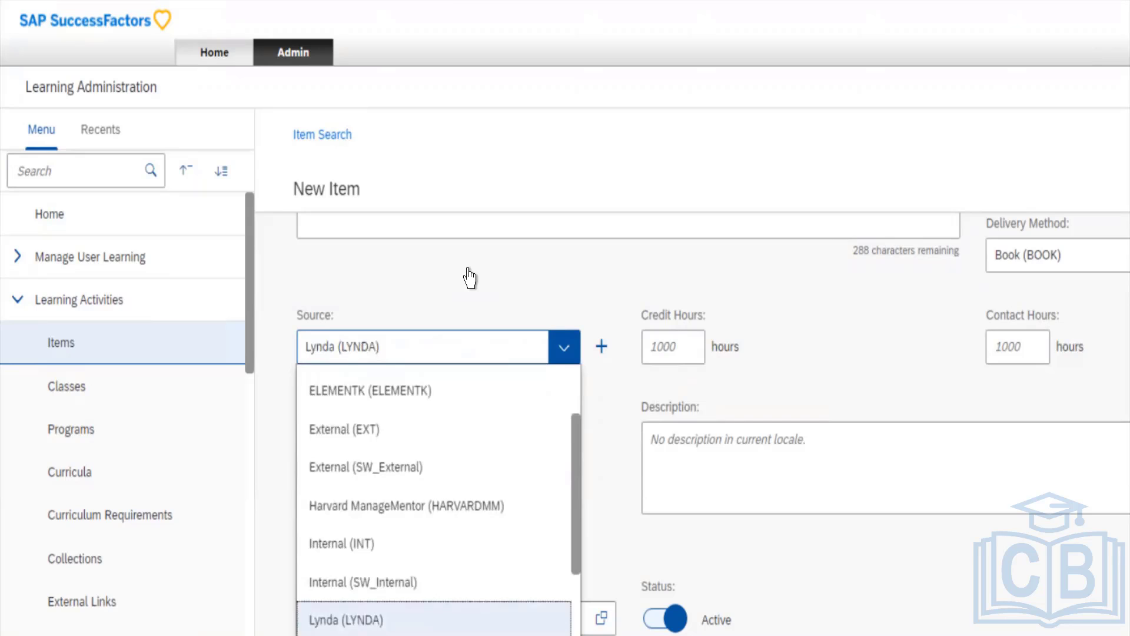
key(Return)
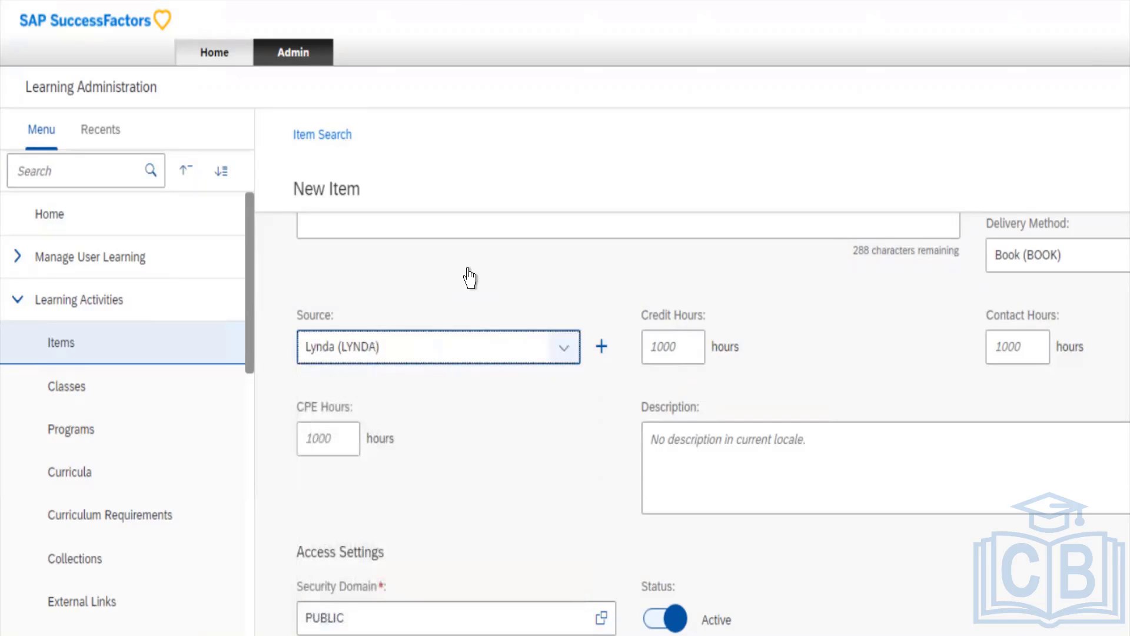
- Set the item's credit hours to 10
key(Tab)
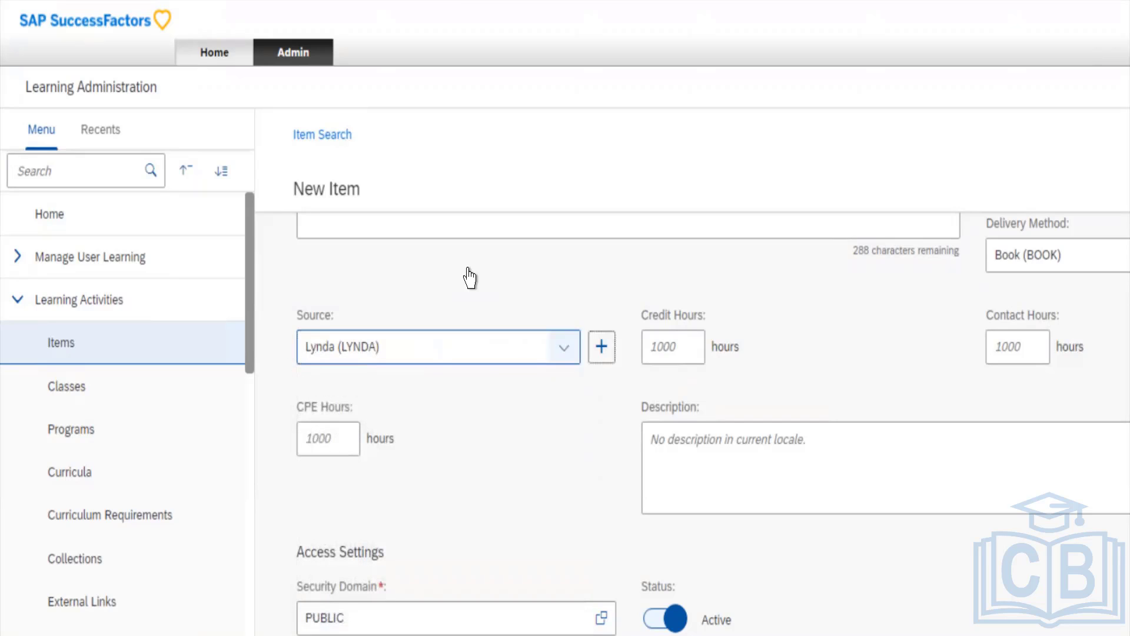
key(Tab)
text(5)
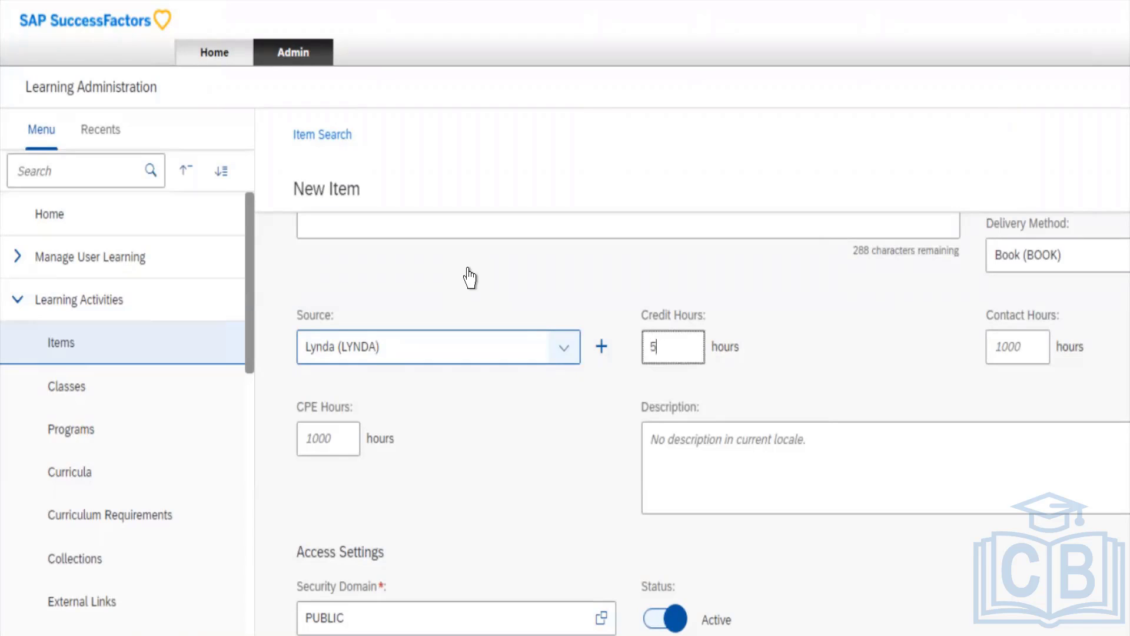
key(BackSpace)
text(10)
key(Tab)
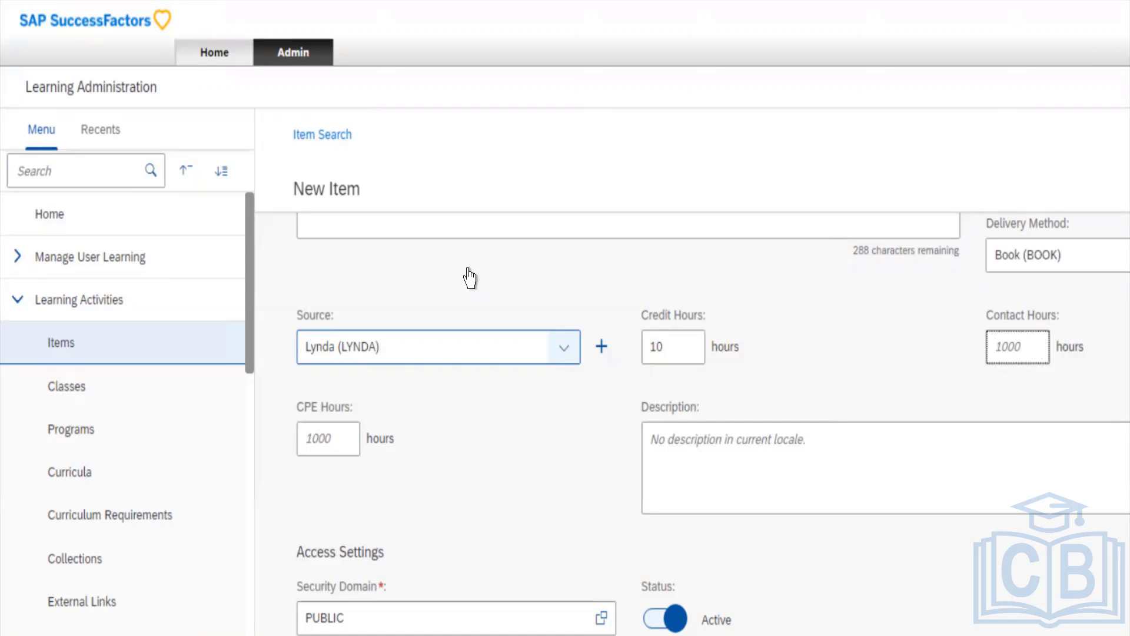
- Set the contact hours to 6 and the CPE hours to 10
text(6)
key(Tab)
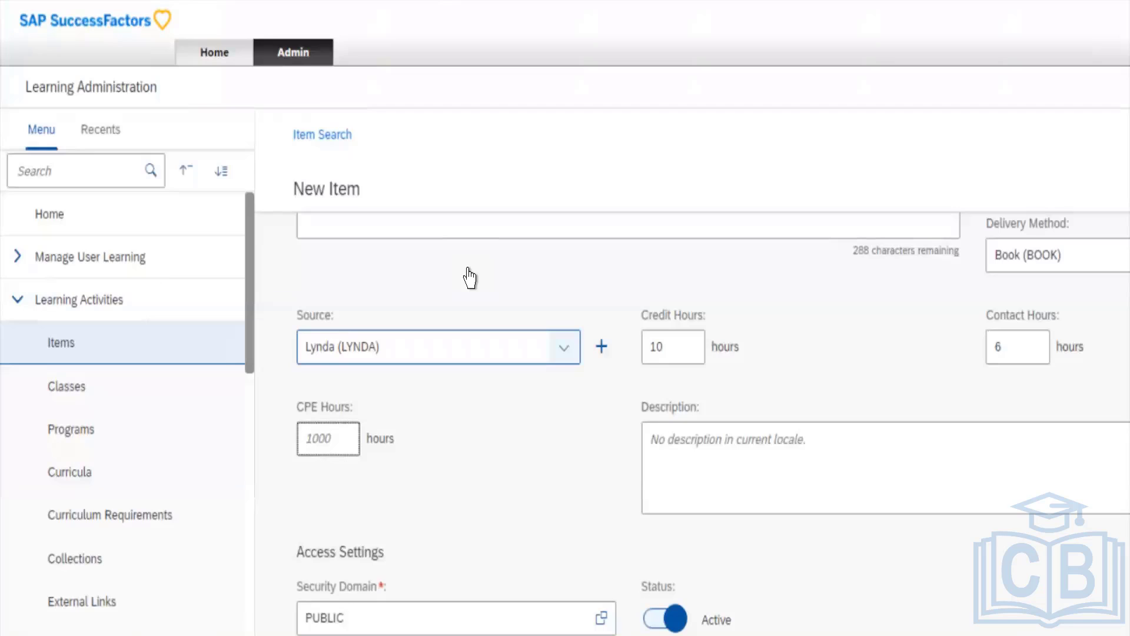
text(10)
key(Tab)
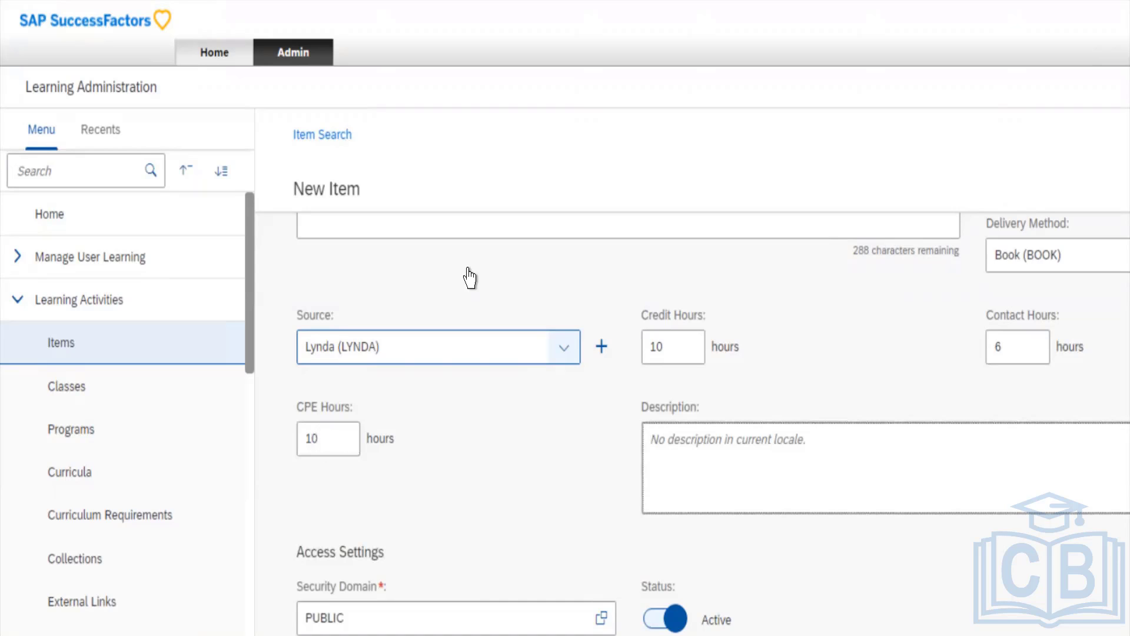
- Enter test as the item's description
text(test)
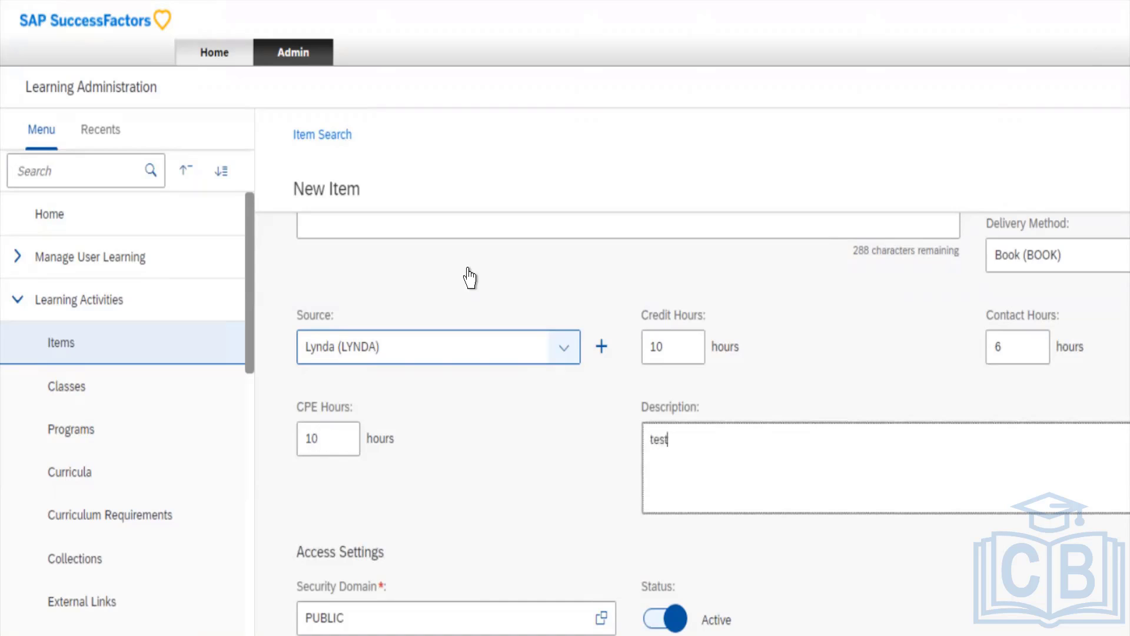
scroll(469, 277, down, 4)
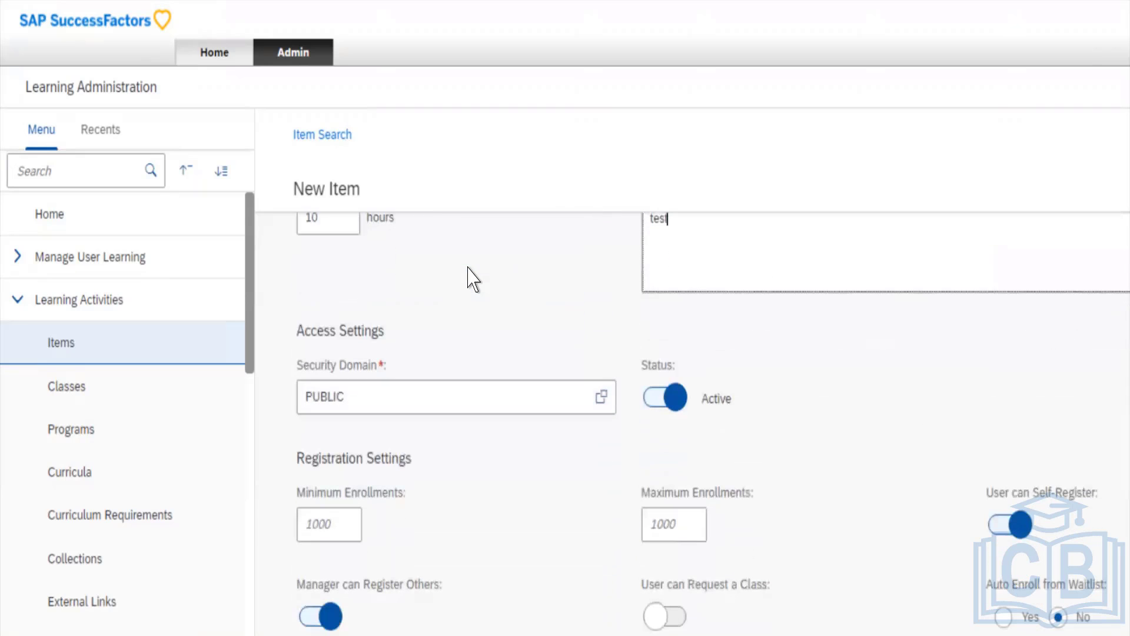
key(Tab)
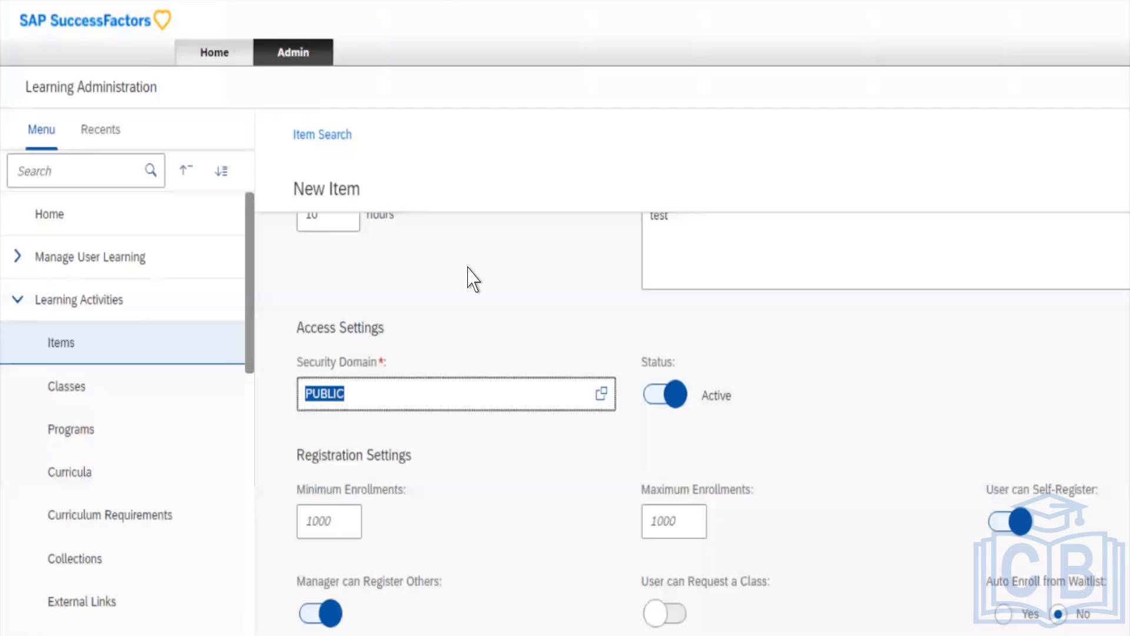
click(467, 326)
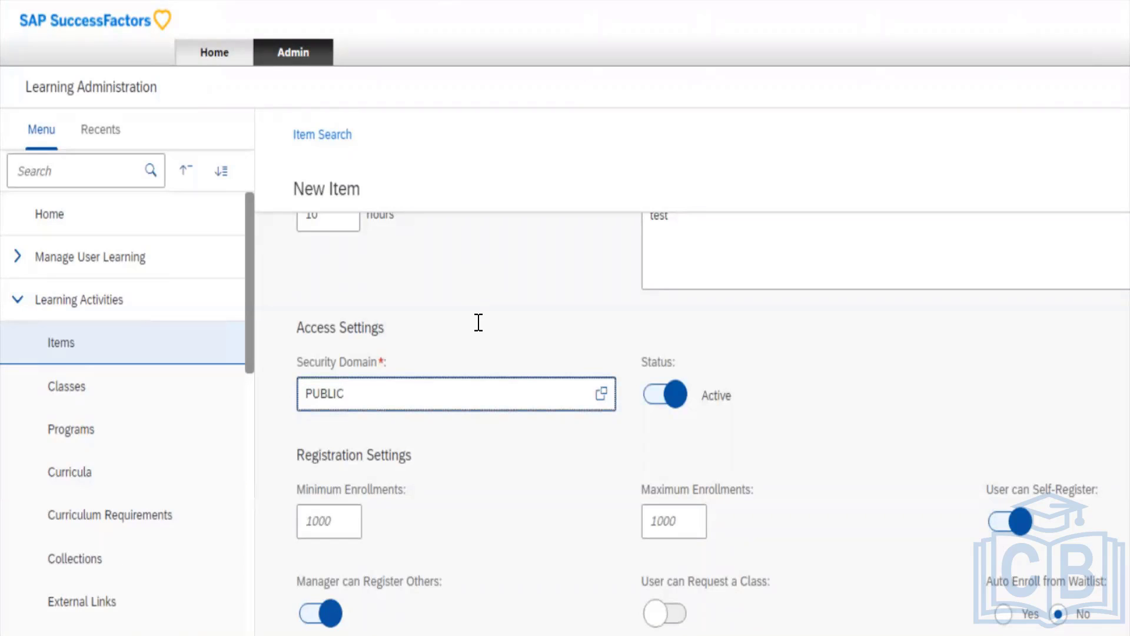
click(577, 349)
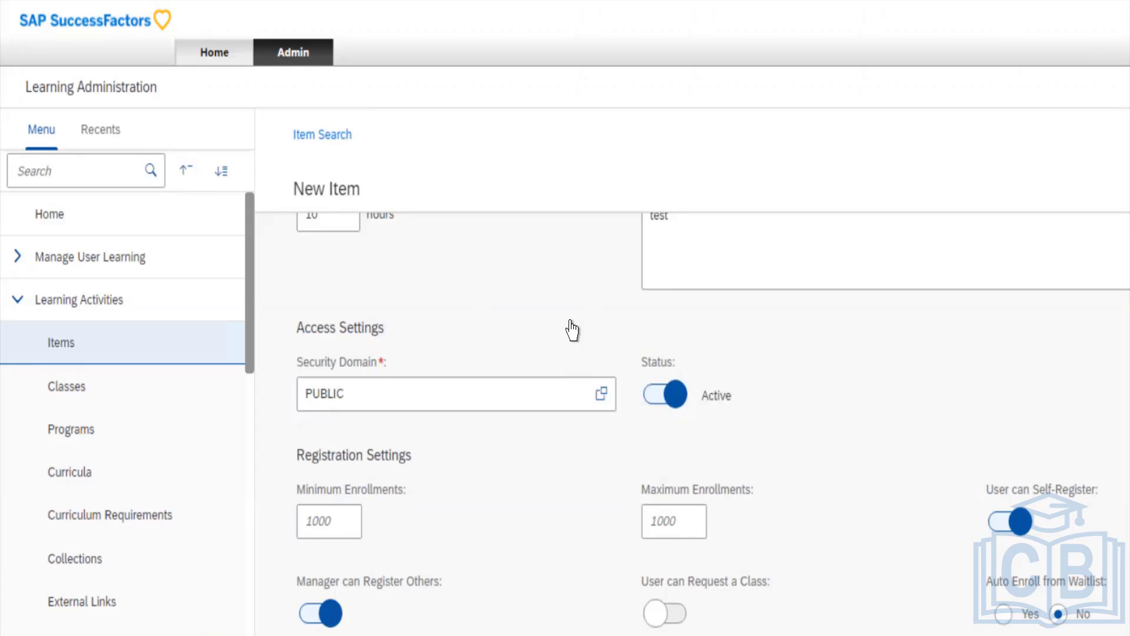
click(665, 394)
click(665, 393)
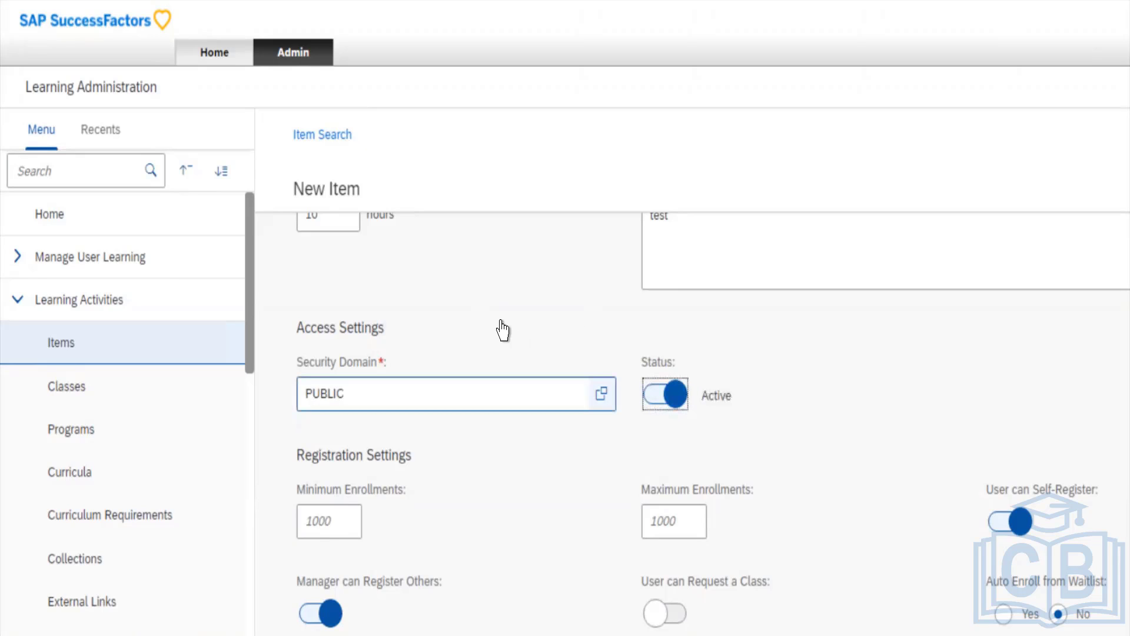
- Open the security domain lookup, list all the security domains and close the lookup without selecting one
click(601, 393)
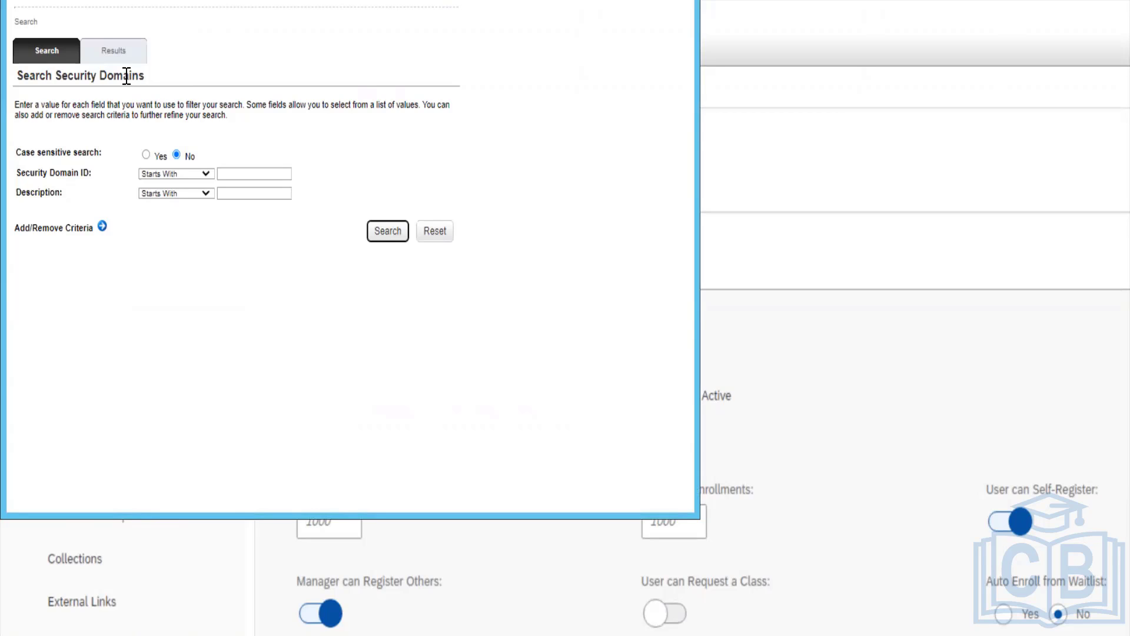
click(383, 232)
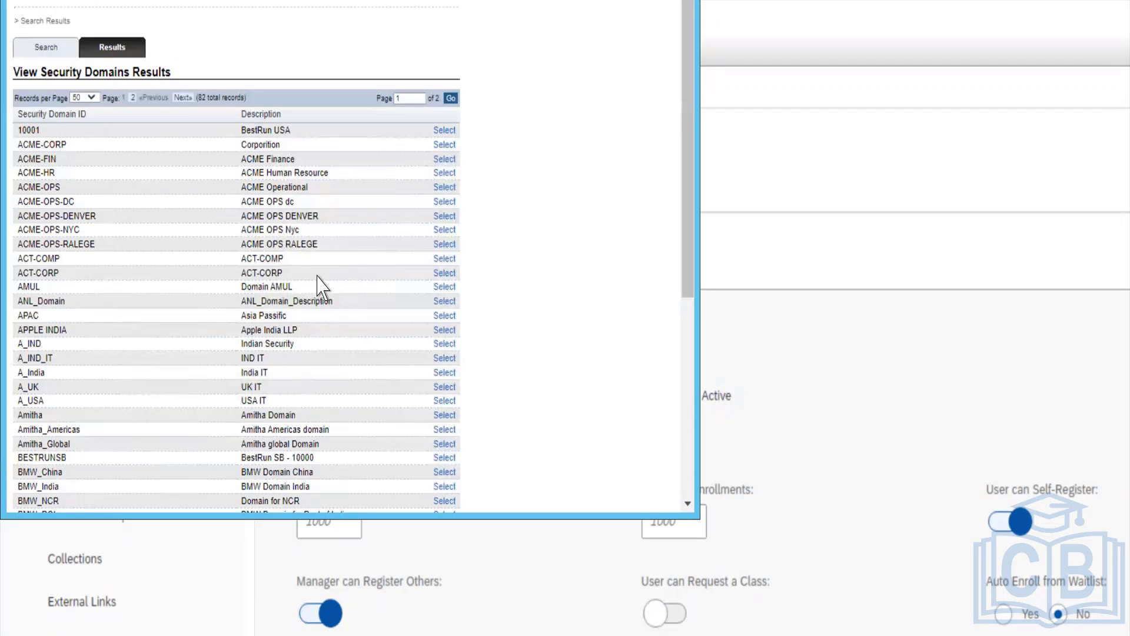
drag(148, 0, 172, 53)
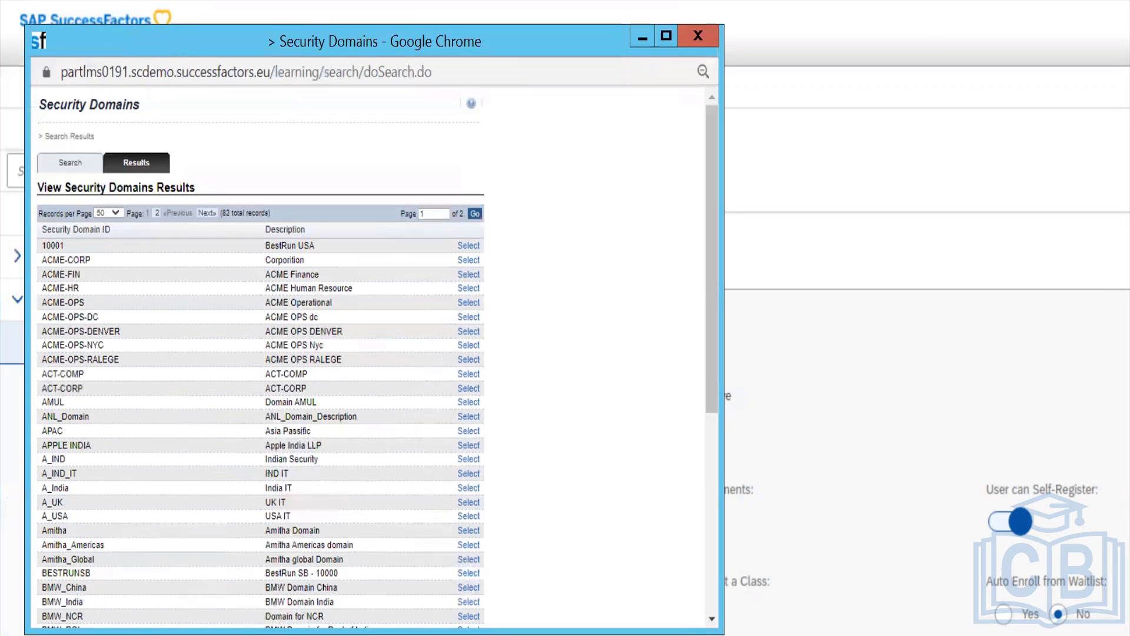
click(706, 38)
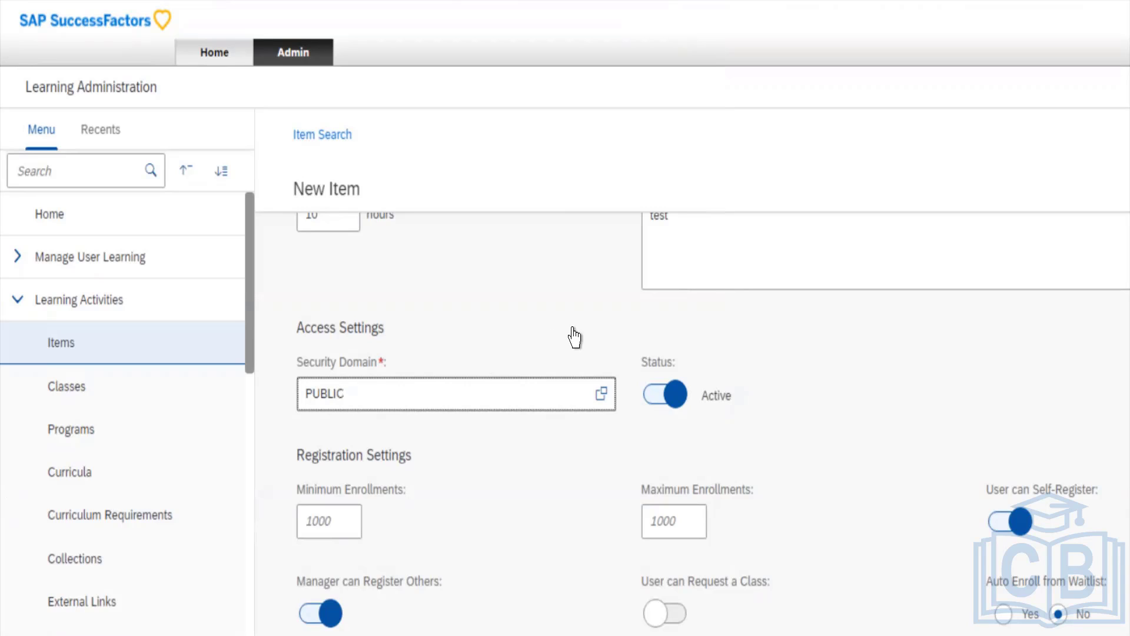
- Switch the item's status to Inactive and back to Active
key(Tab)
key(space)
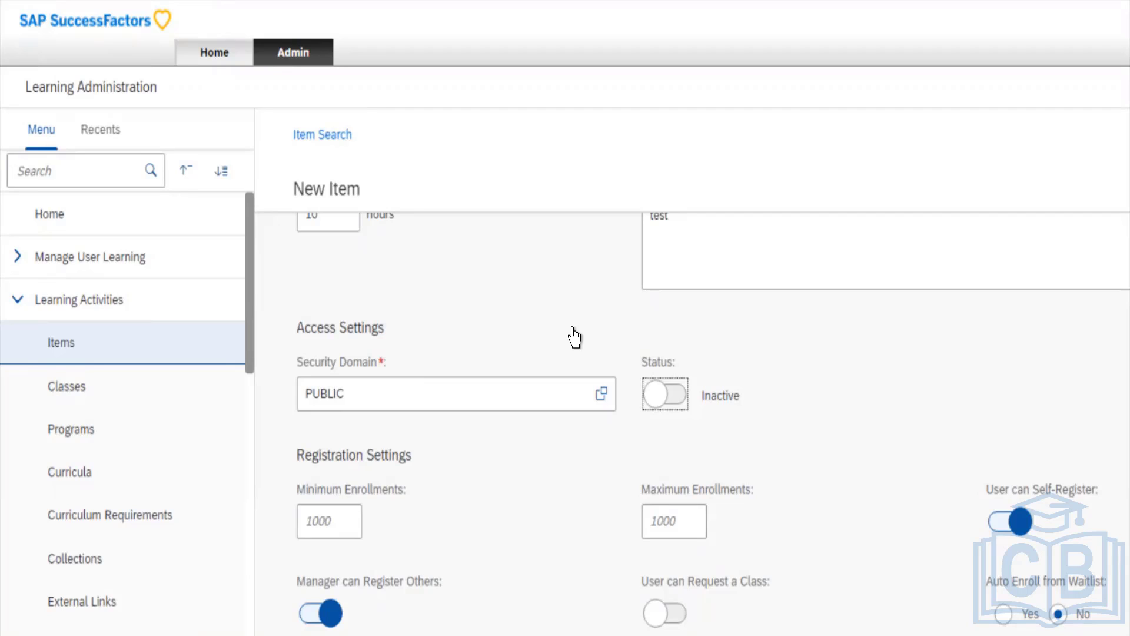
key(space)
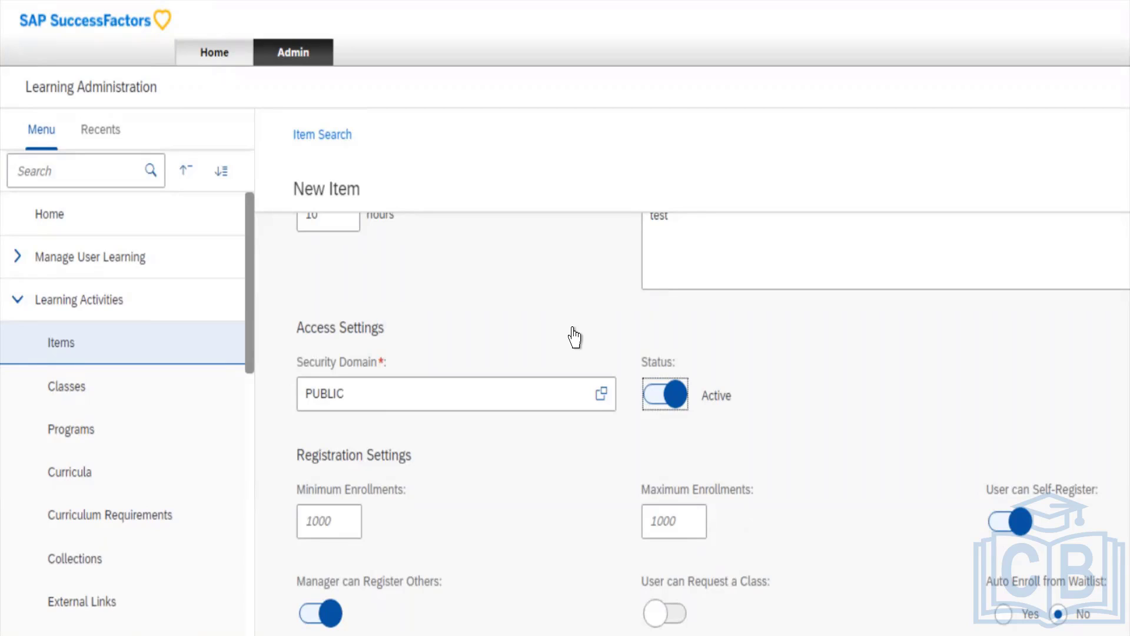
- Set the minimum enrollments to 10 and the maximum enrollments to 20 in the registration settings
key(Tab)
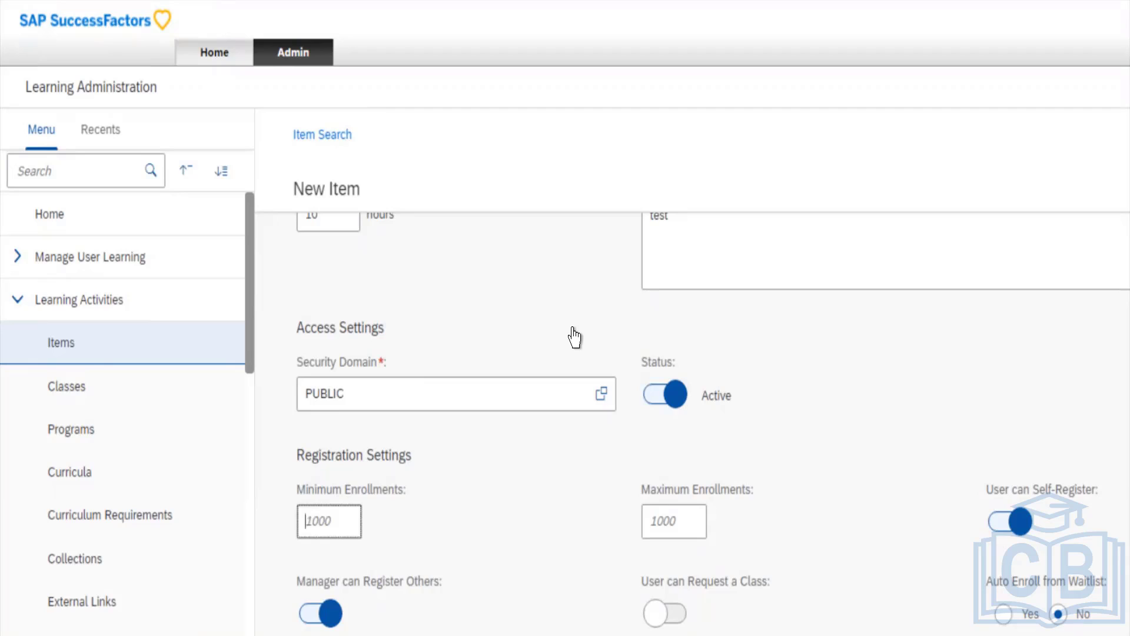
scroll(574, 337, down, 3)
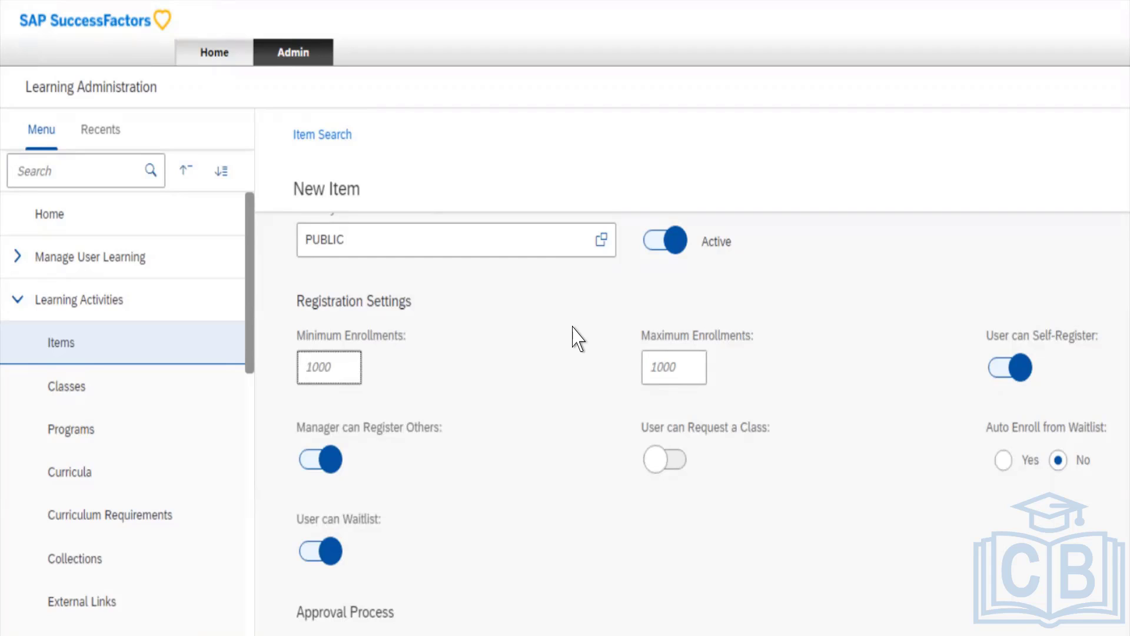
text(10)
key(Tab)
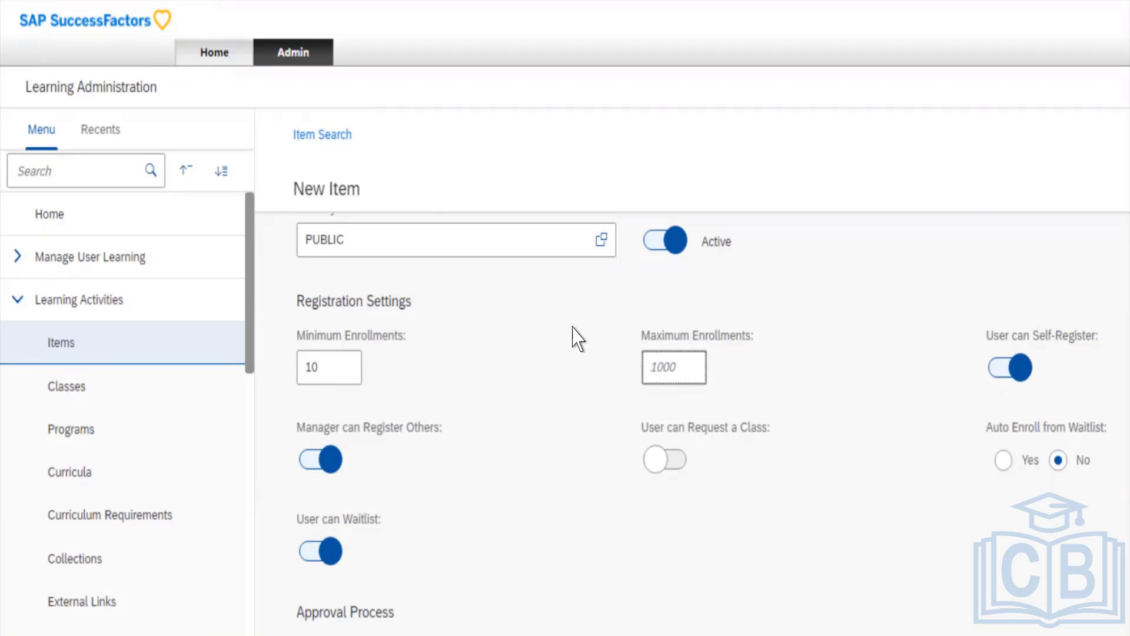
text(20)
key(Tab)
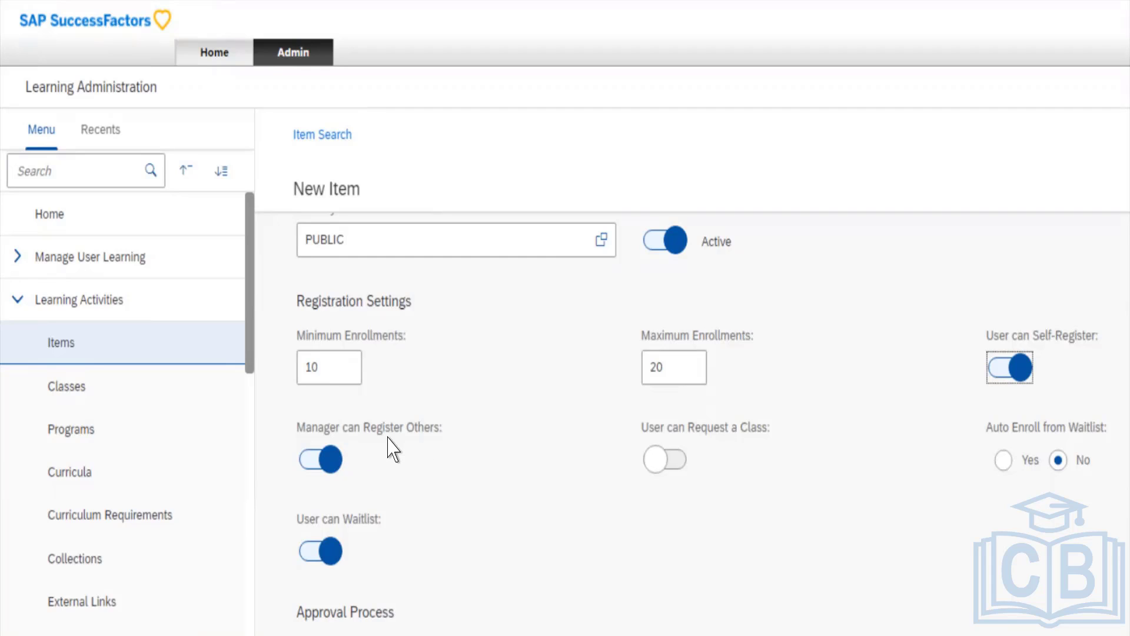
- Review the registration settings for manager registration of others, class requests and auto enrollment from the waitlist
click(311, 464)
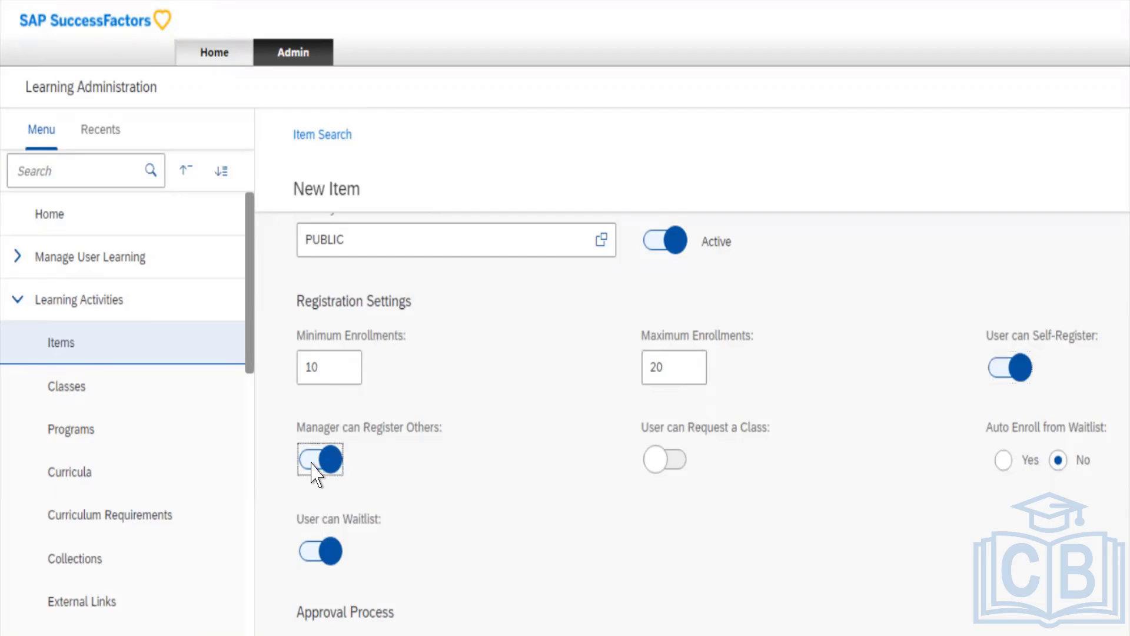
key(Tab)
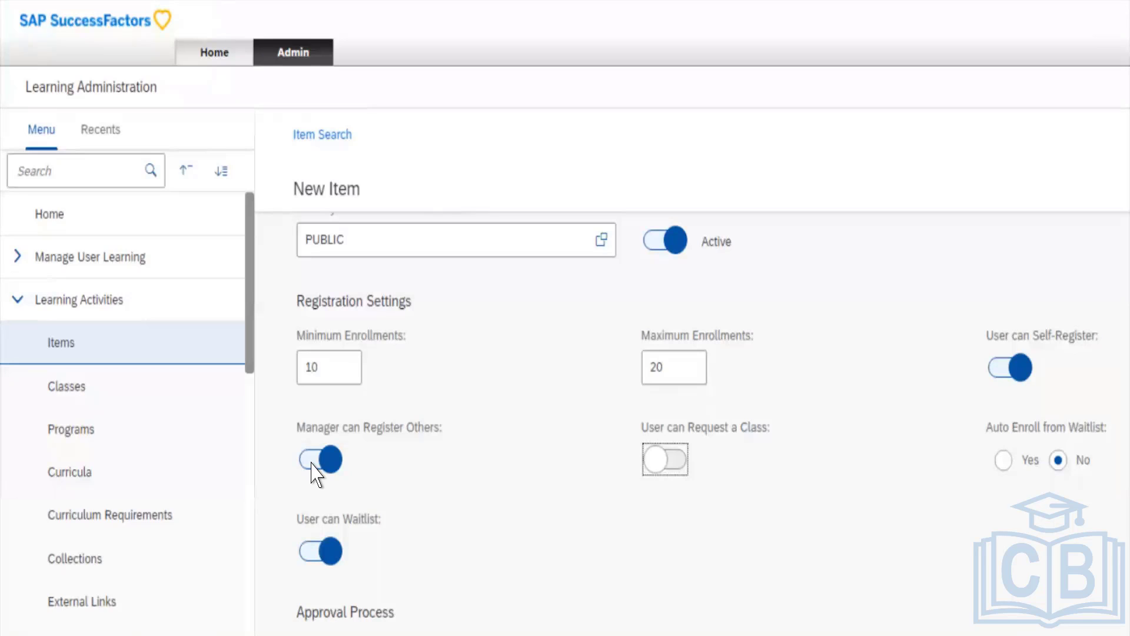
key(Tab)
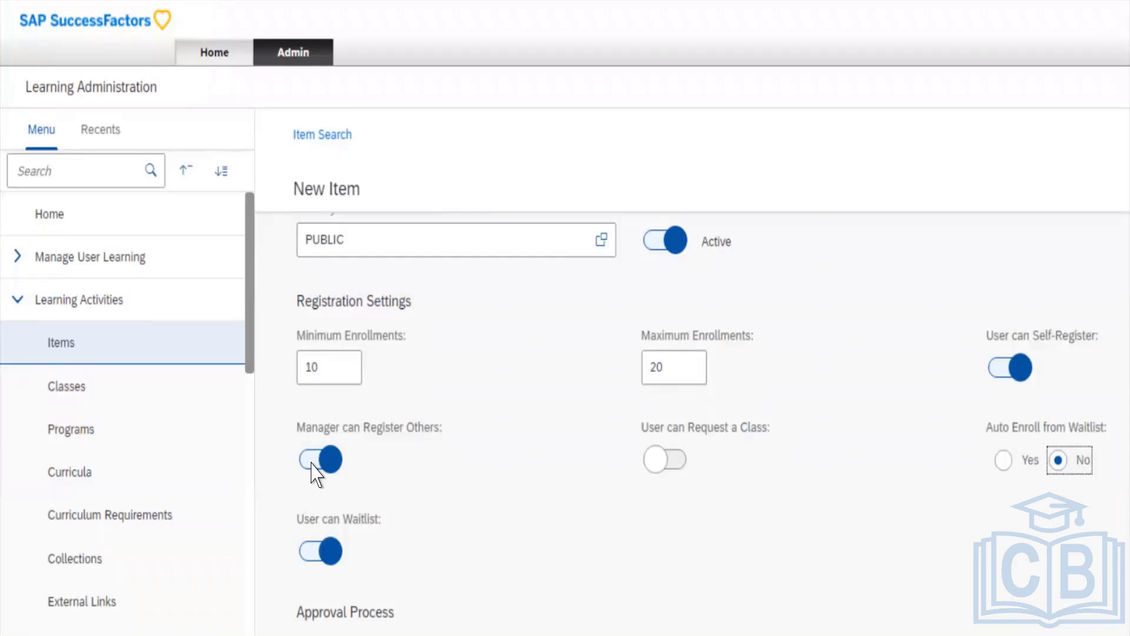
key(Tab)
- Set Approval Required to Yes and look over the available approval processes, keeping 2nd Level Supervisor
scroll(316, 474, down, 5)
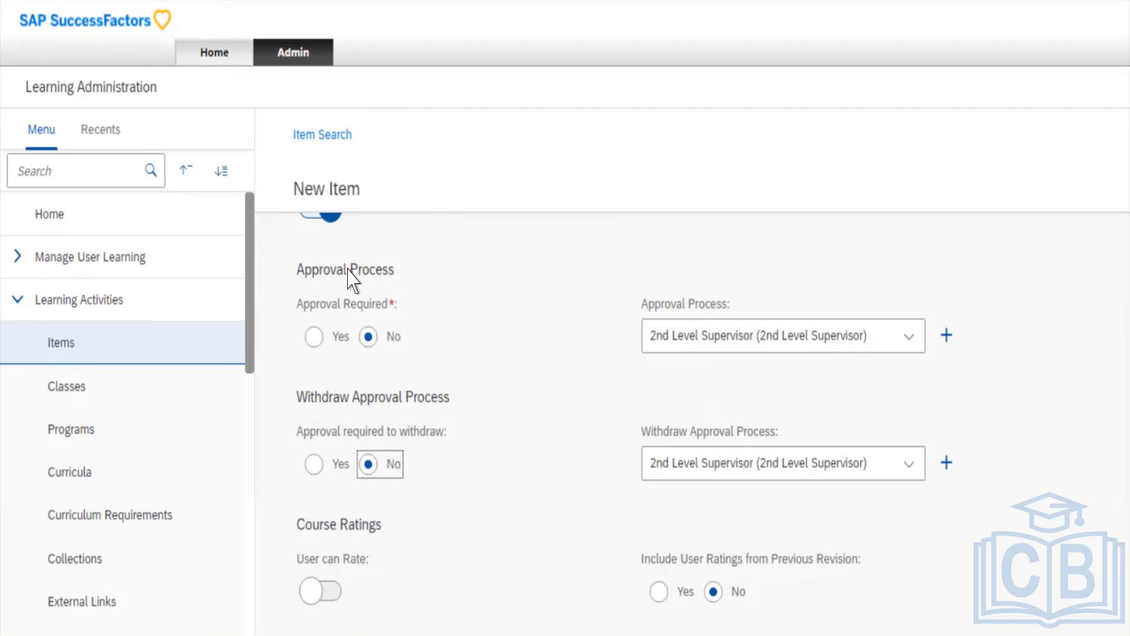
click(313, 281)
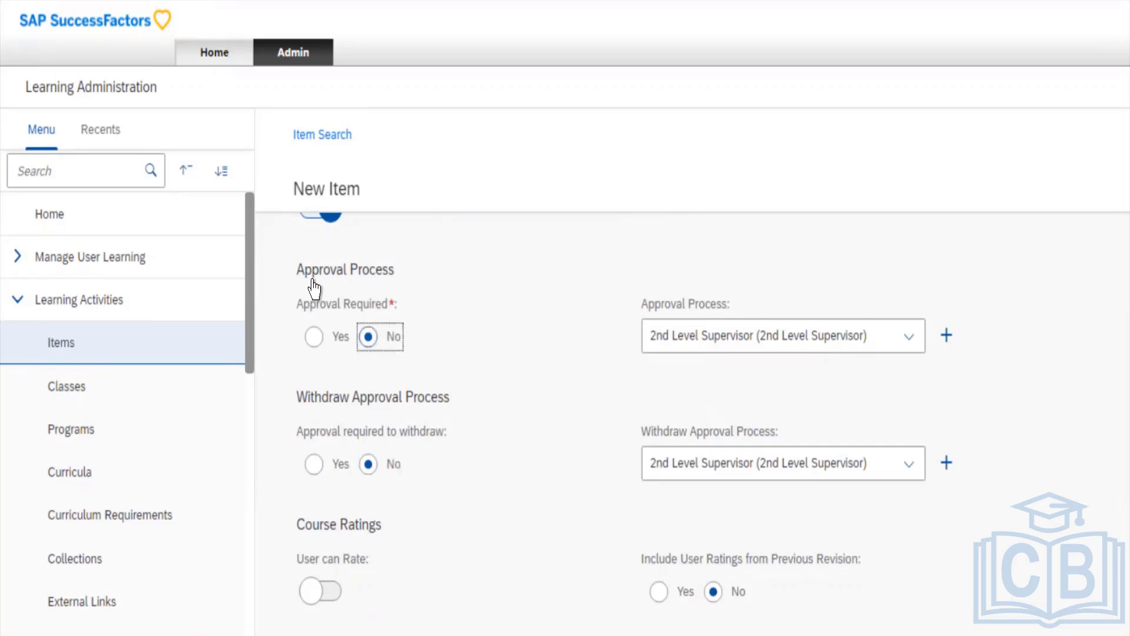
key(shift+Tab)
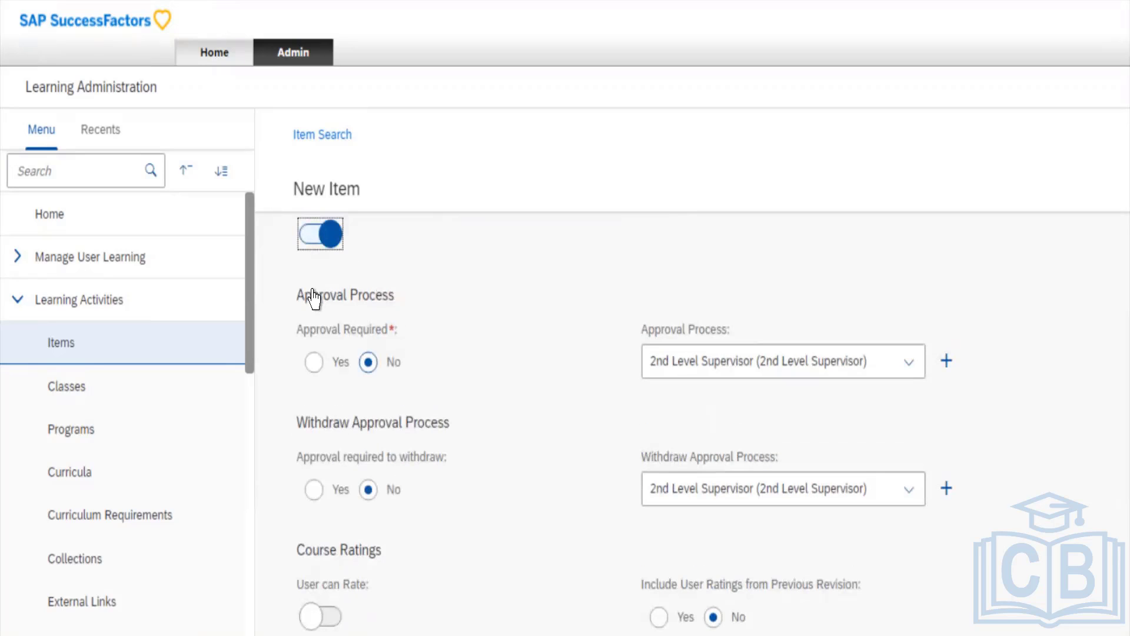
click(333, 327)
click(296, 299)
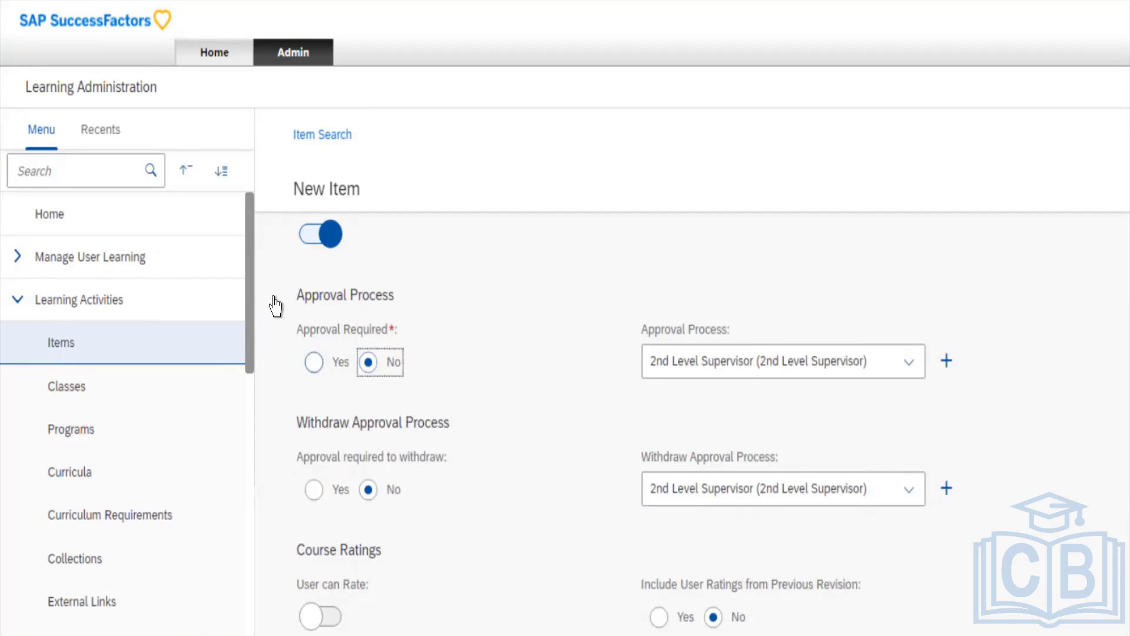
key(Left)
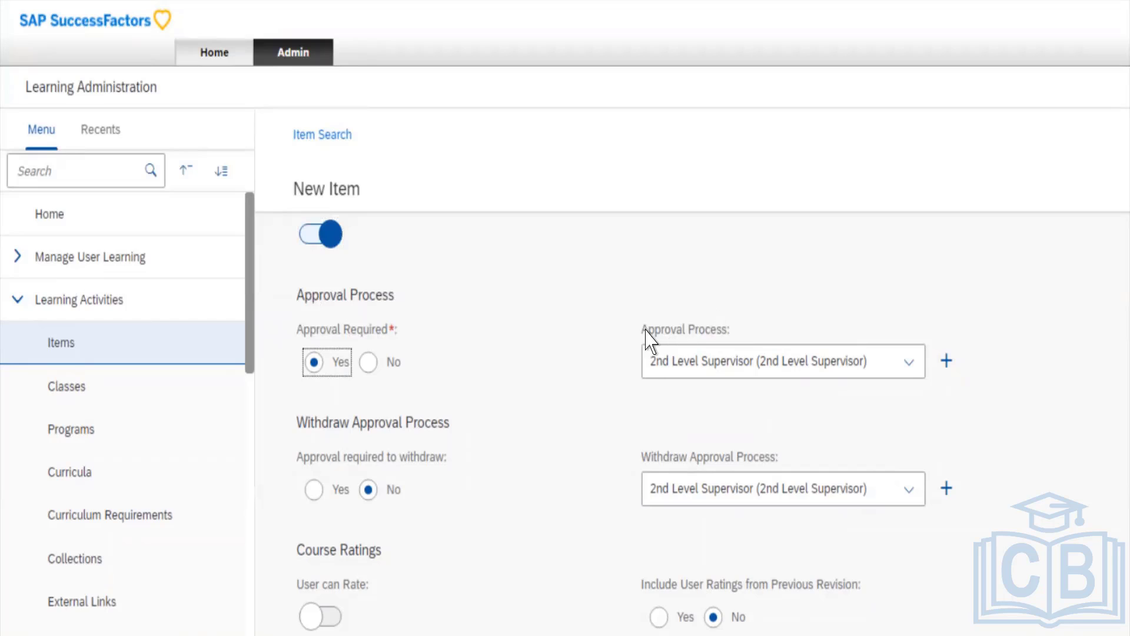
click(682, 330)
click(713, 361)
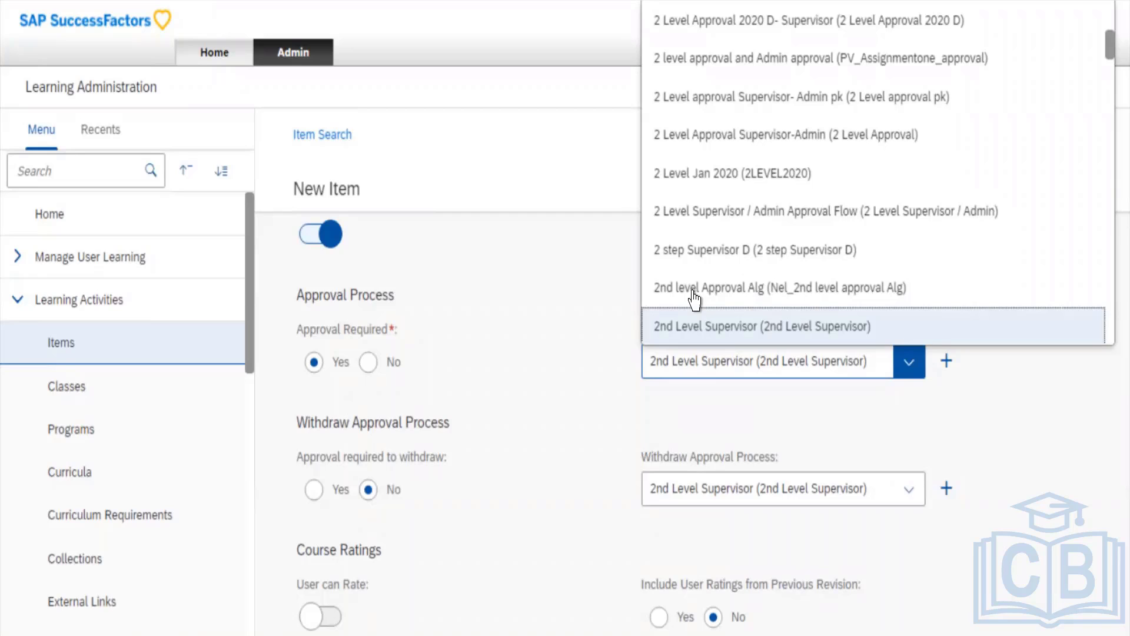
click(331, 427)
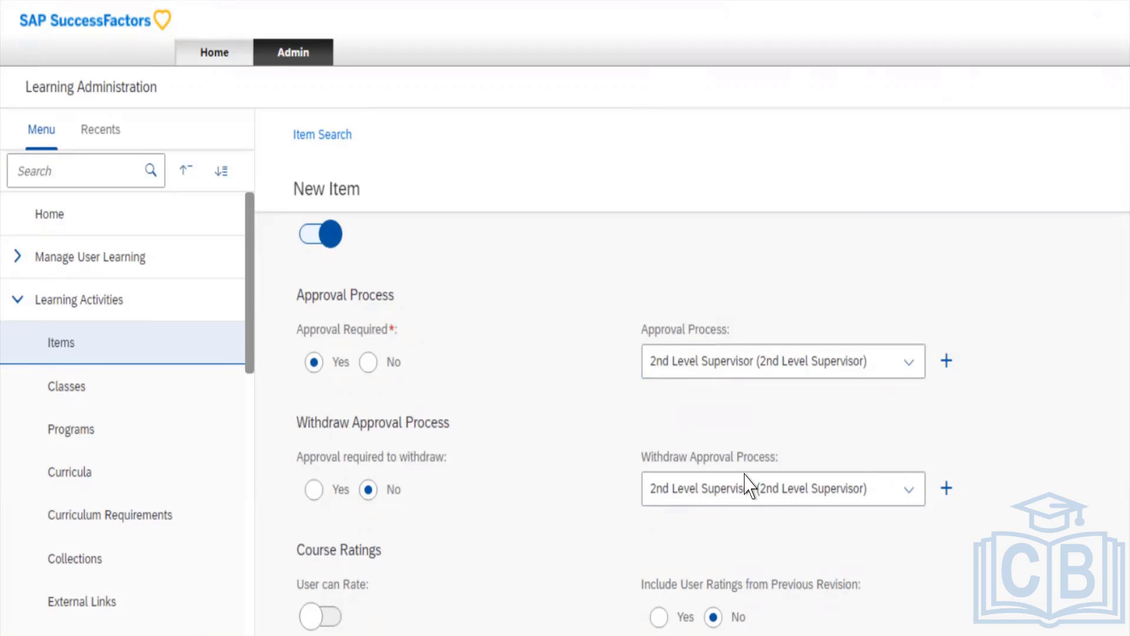
scroll(745, 475, down, 1)
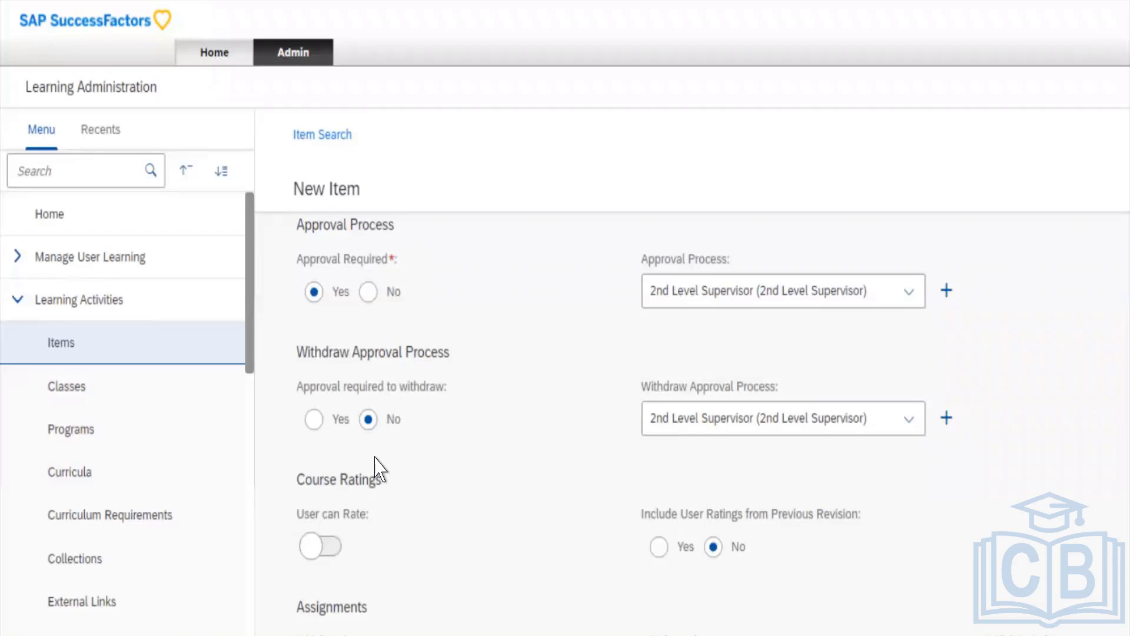
key(Tab)
key(Tab)
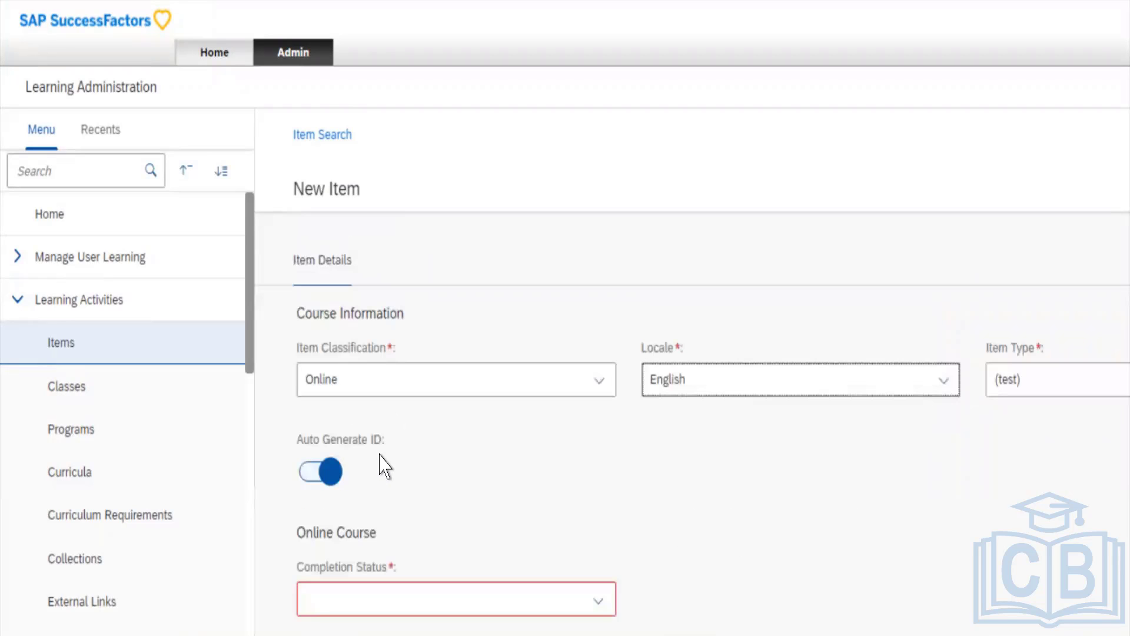
key(shift+Tab)
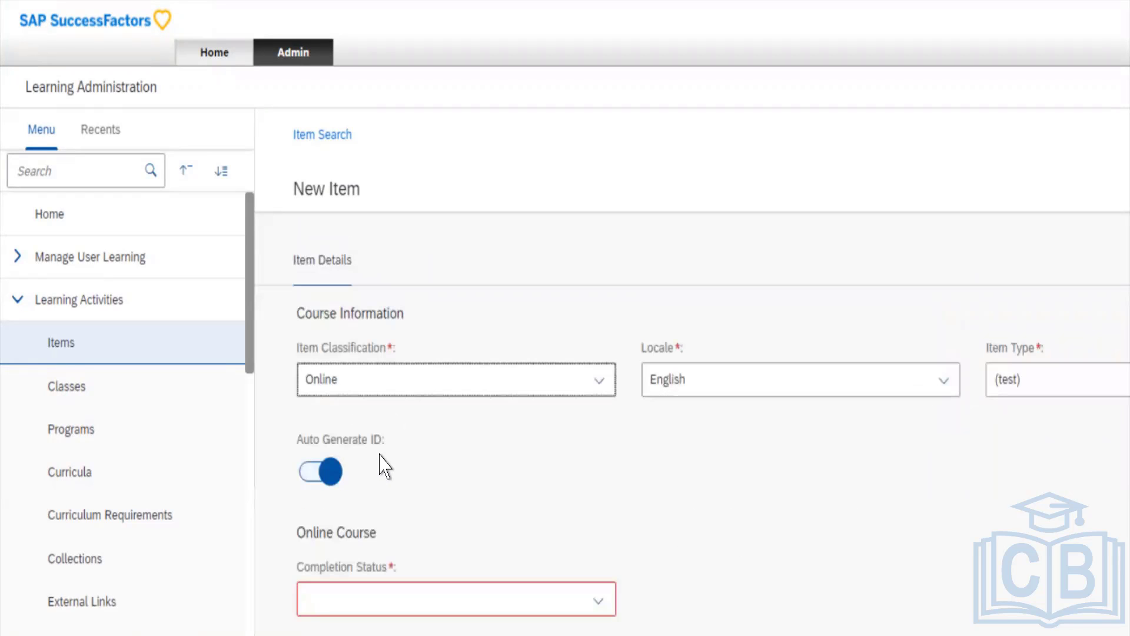
key(shift+Tab)
key(shift+Tab)
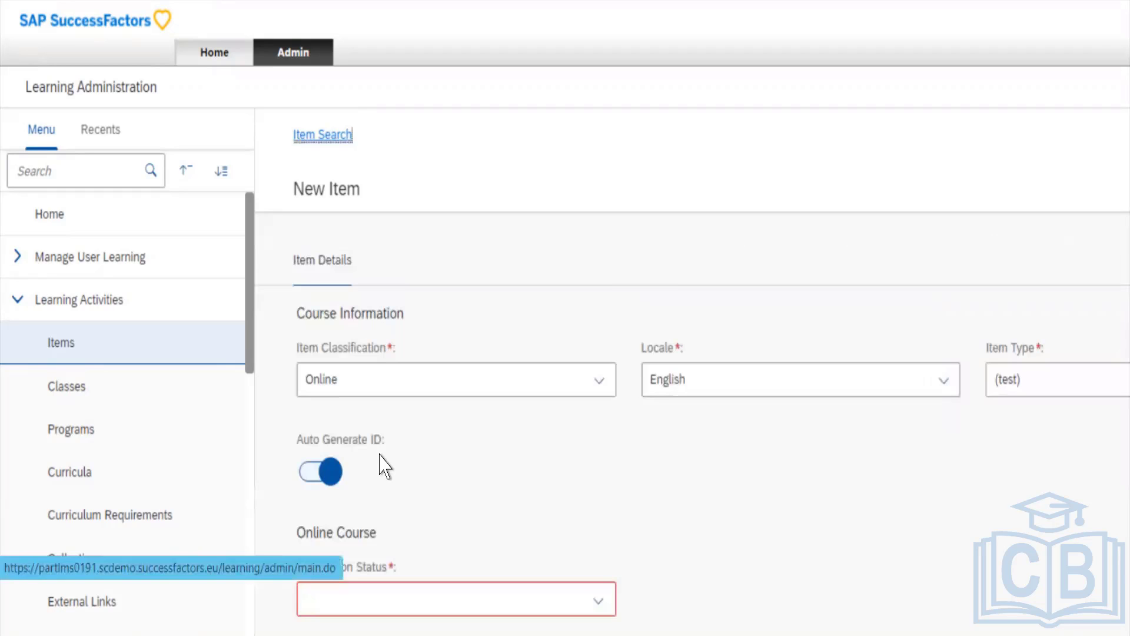
scroll(382, 465, down, 15)
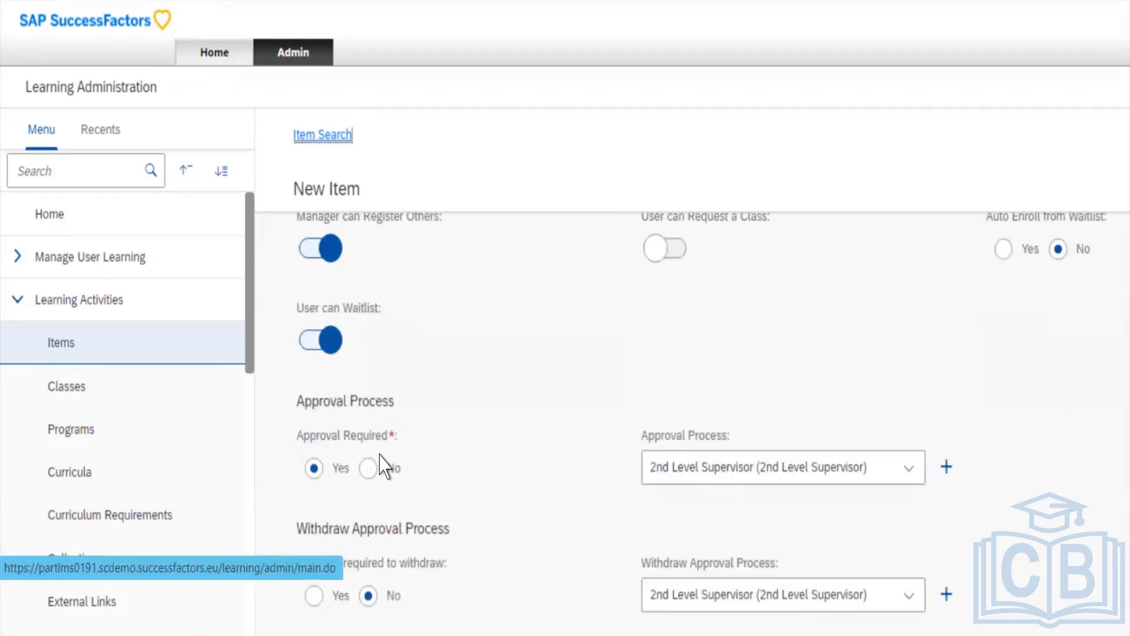
scroll(382, 466, down, 2)
click(516, 324)
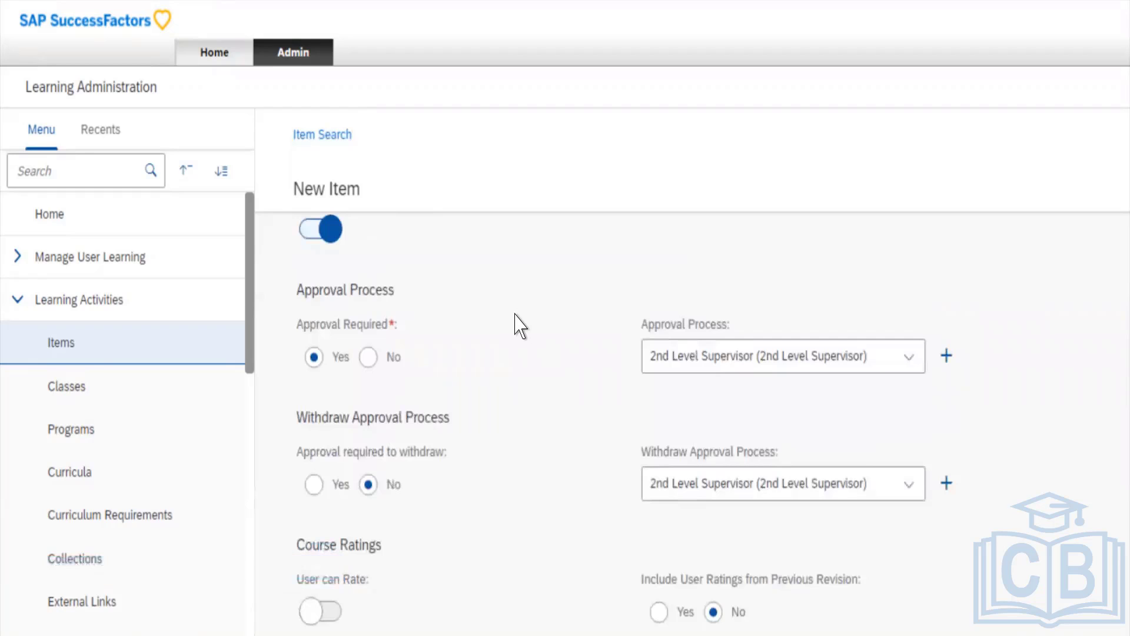
- Check the Withdraw Approval Process selection, leaving it on 2nd Level Supervisor
scroll(516, 324, down, 1)
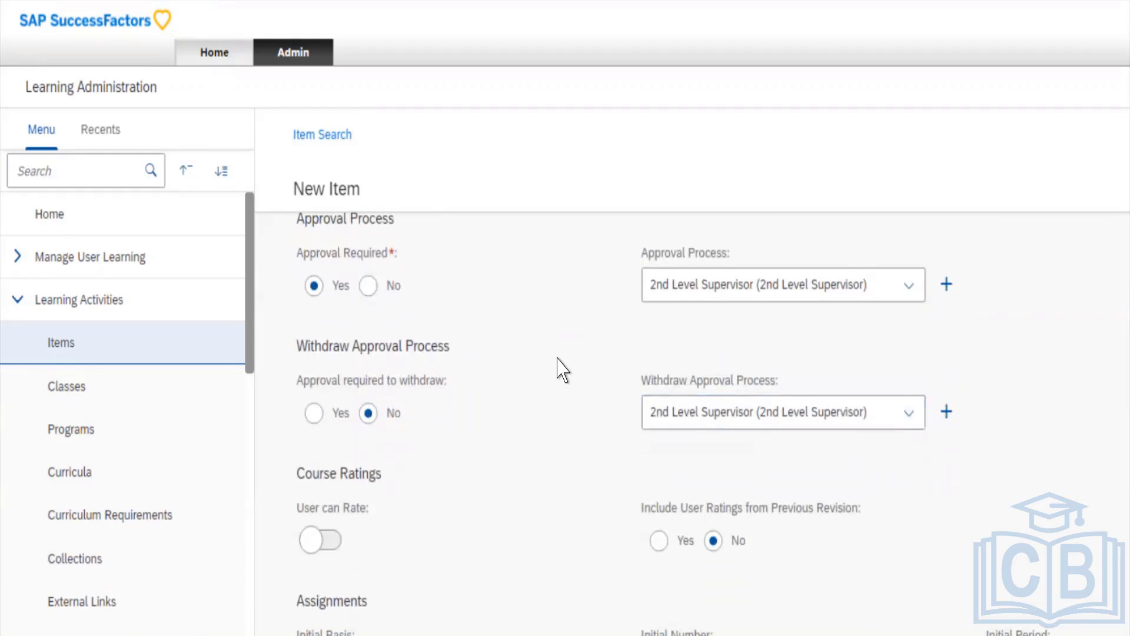
click(706, 411)
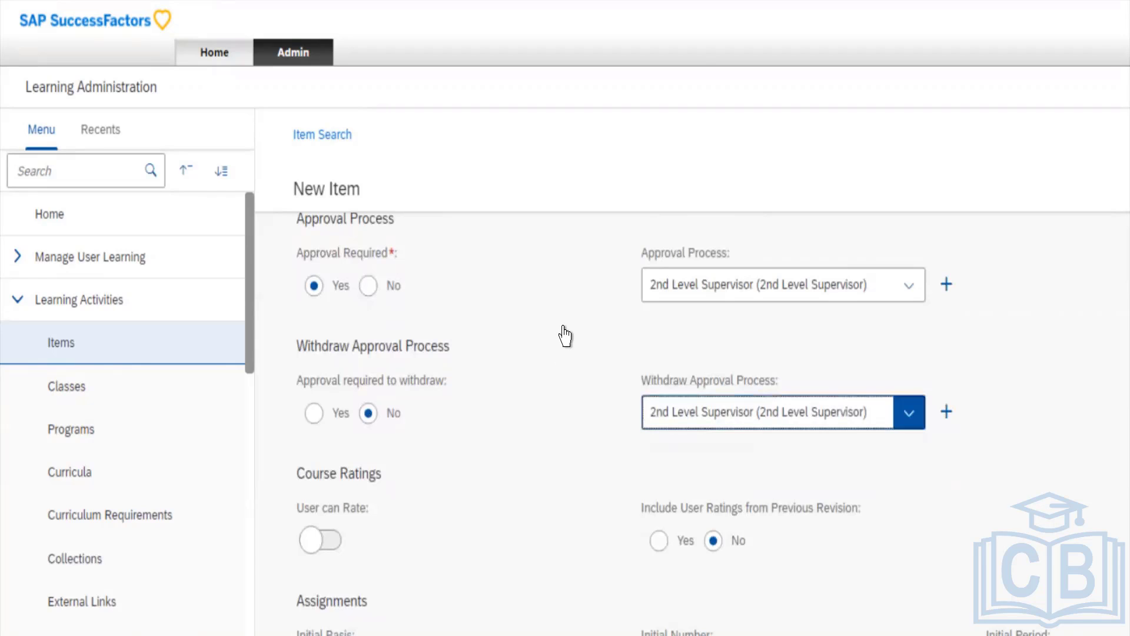
key(Tab)
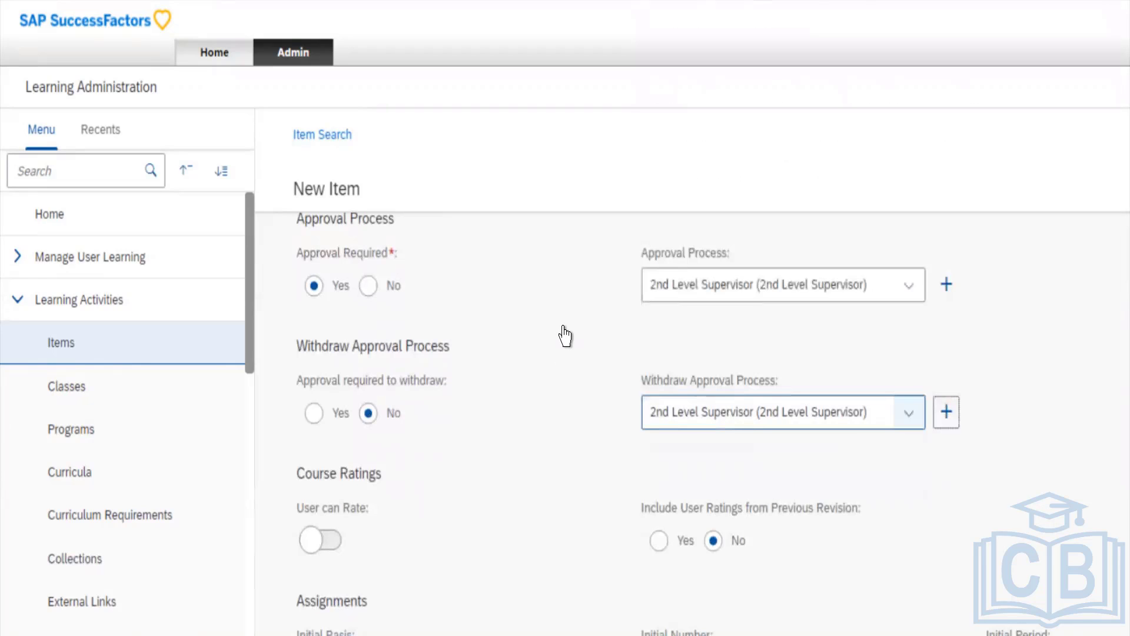
- Look over the approval processes available for withdrawal requests
key(Tab)
key(shift+Tab)
key(alt+Down)
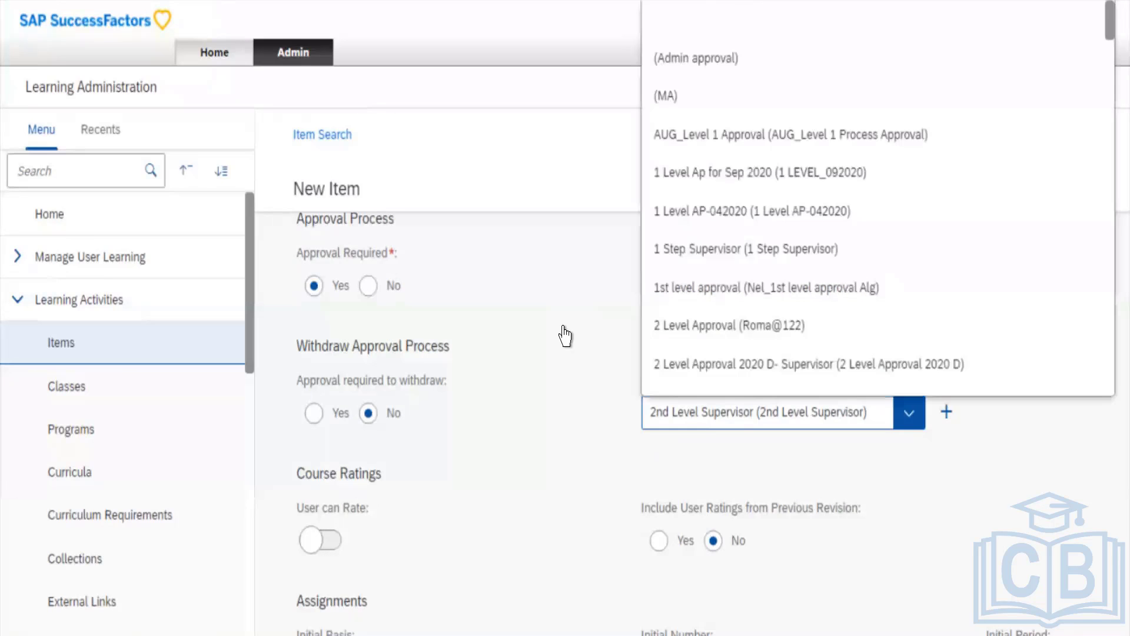
key(Tab)
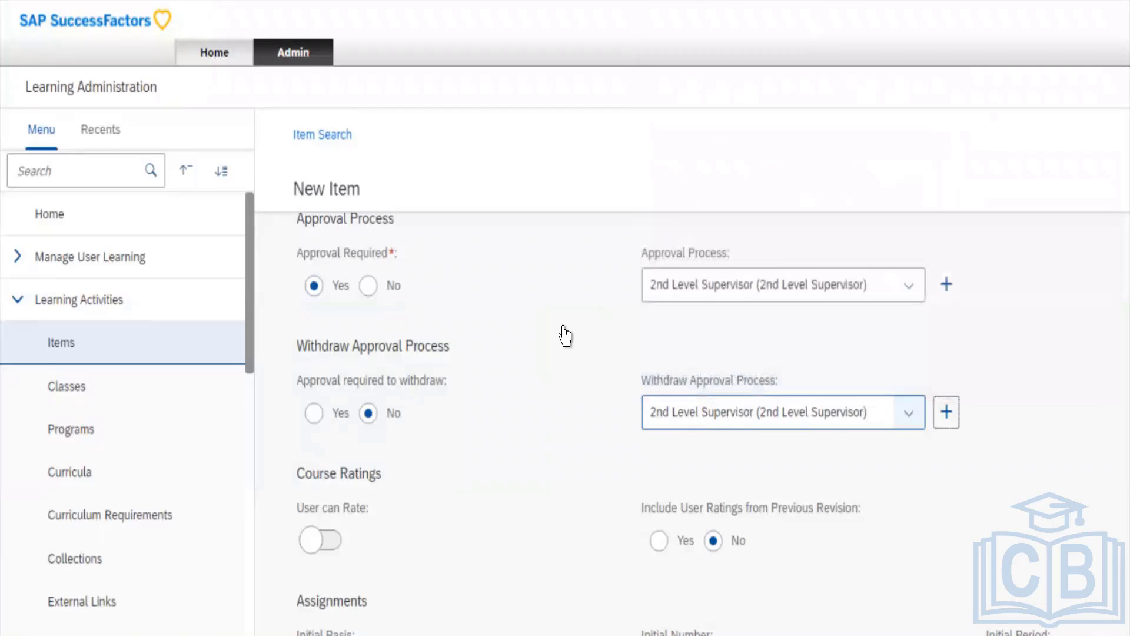
- Enable User can Rate in the course ratings, leaving Include User Ratings from Previous Revision set to No
key(Tab)
key(space)
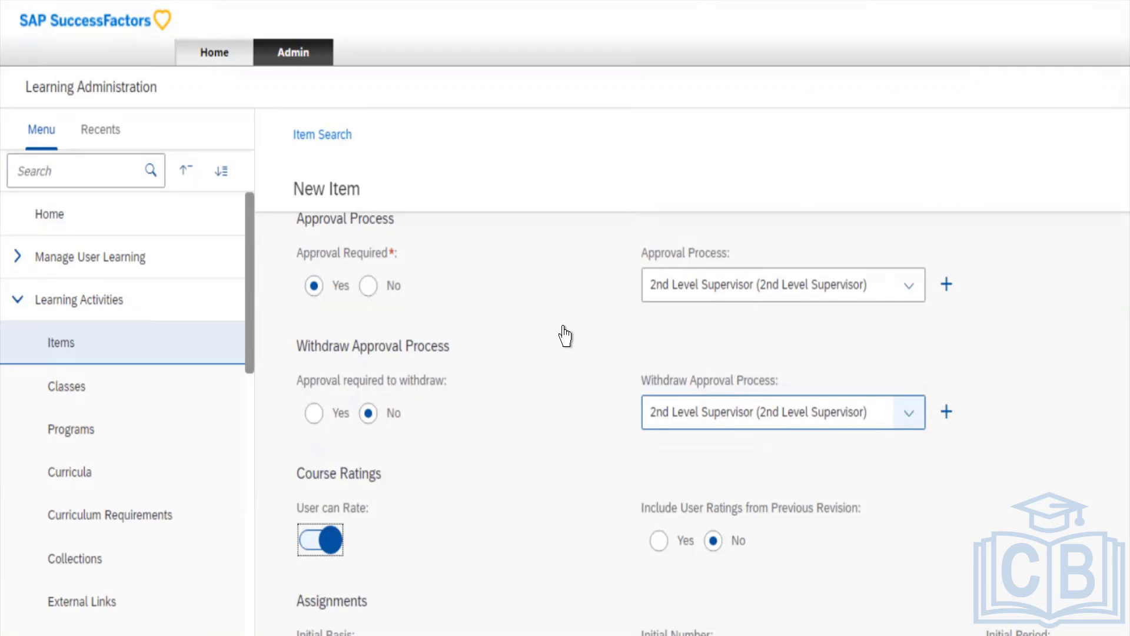
key(Tab)
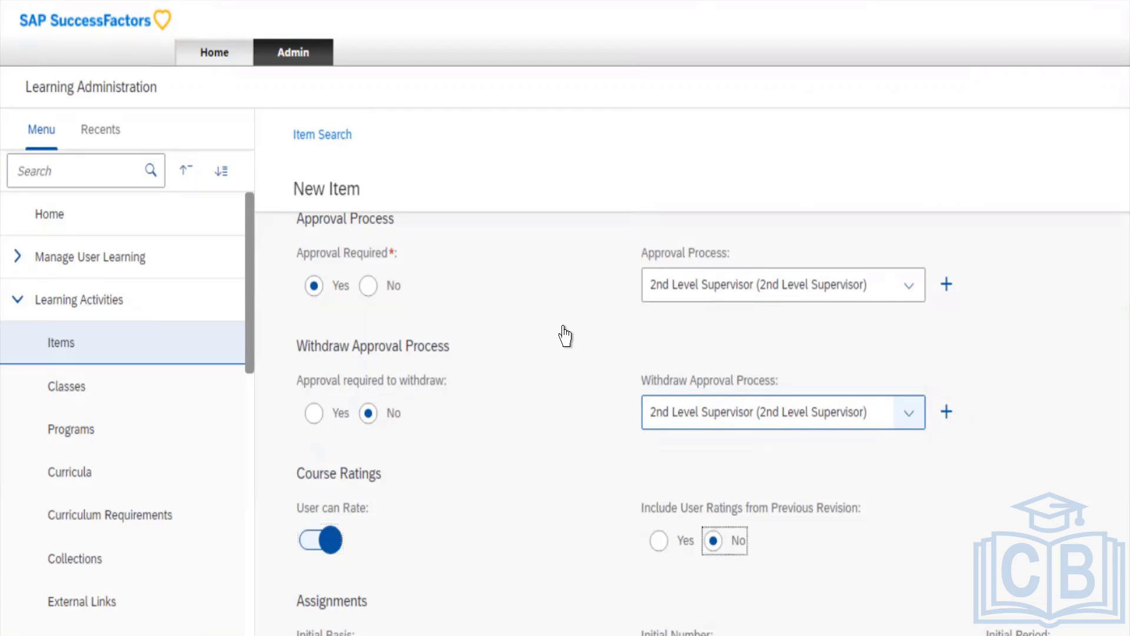
- Set the assignment's Initial Basis to Event and its Initial Number to 1
scroll(650, 480, down, 3)
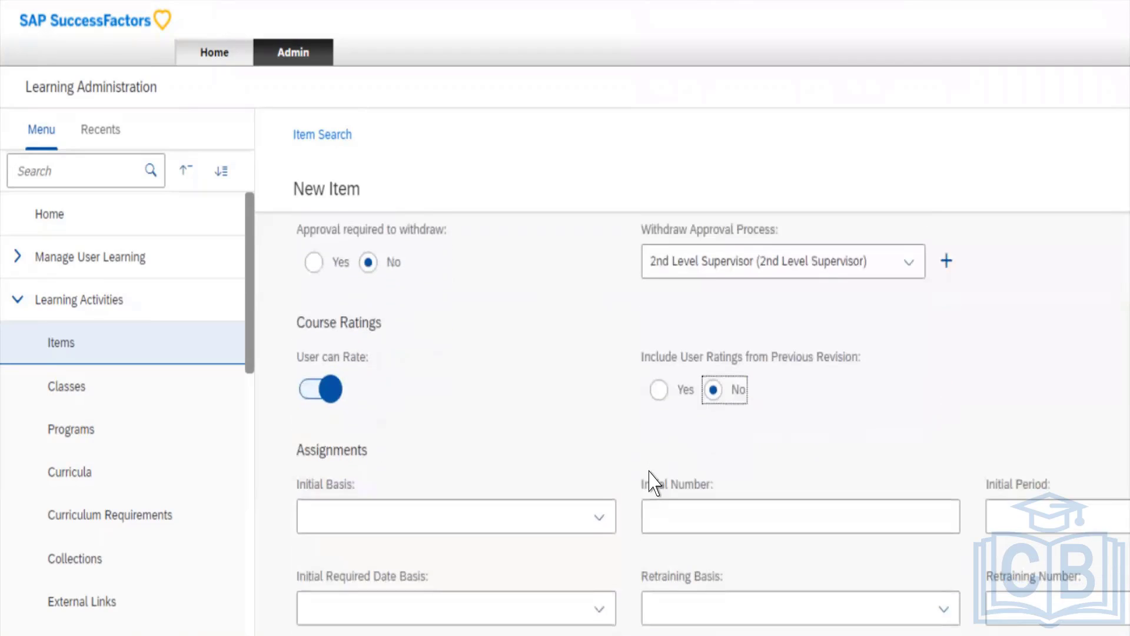
scroll(653, 482, down, 3)
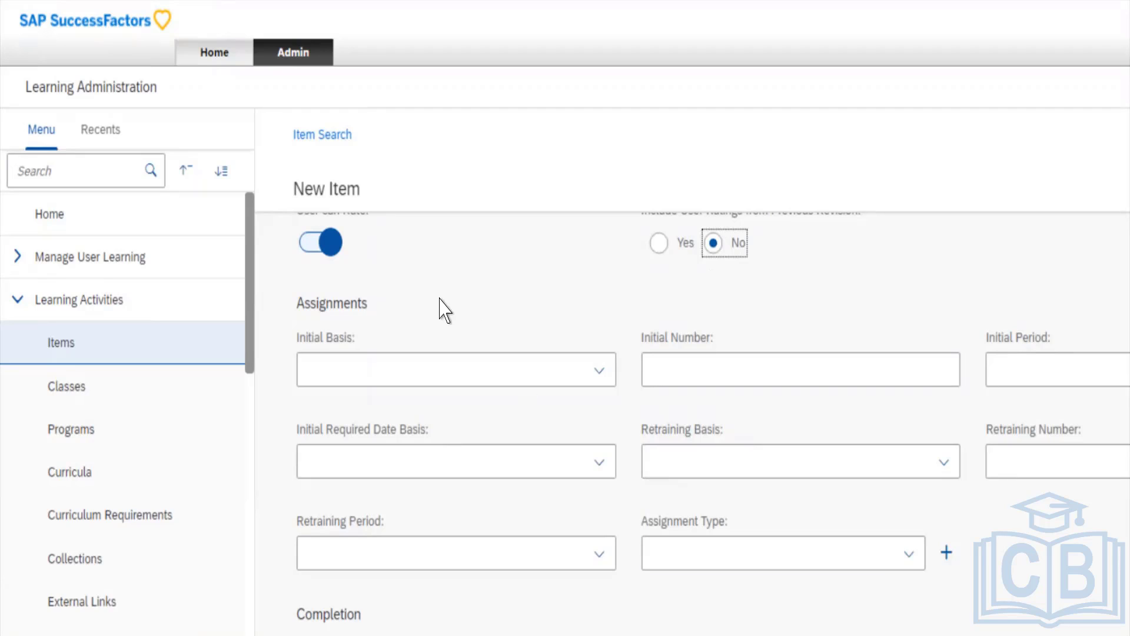
click(429, 370)
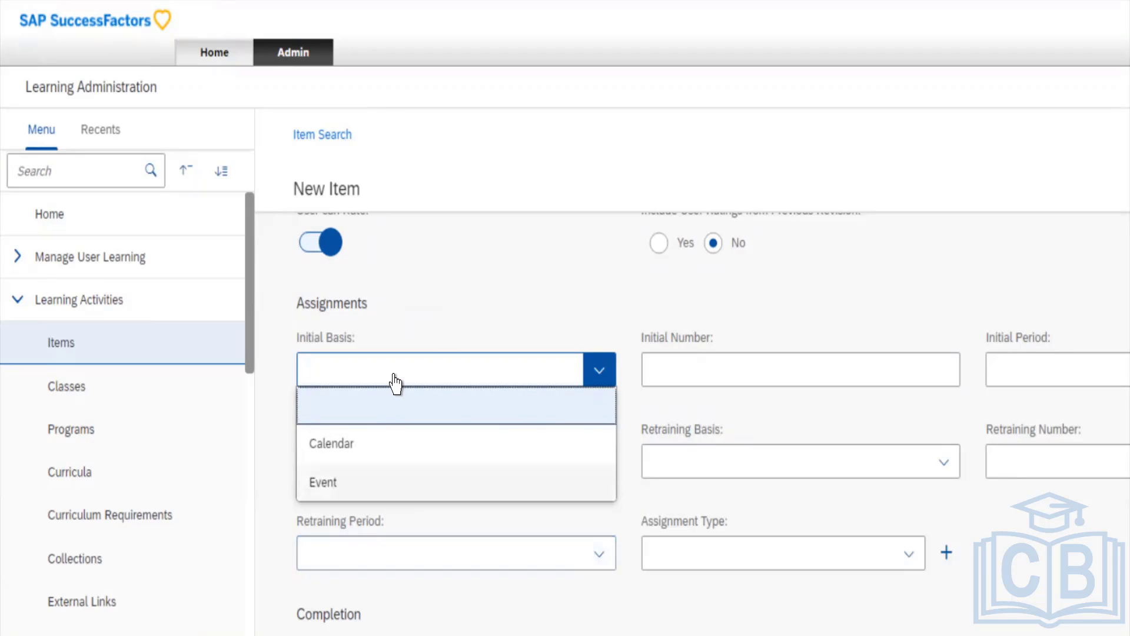
key(Return)
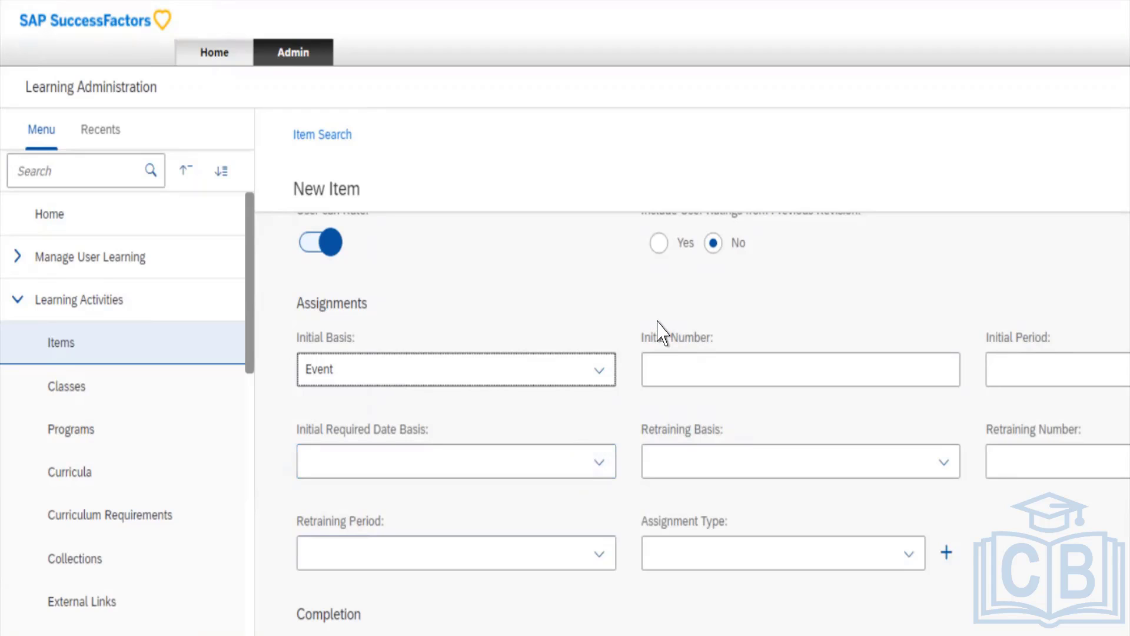
key(Tab)
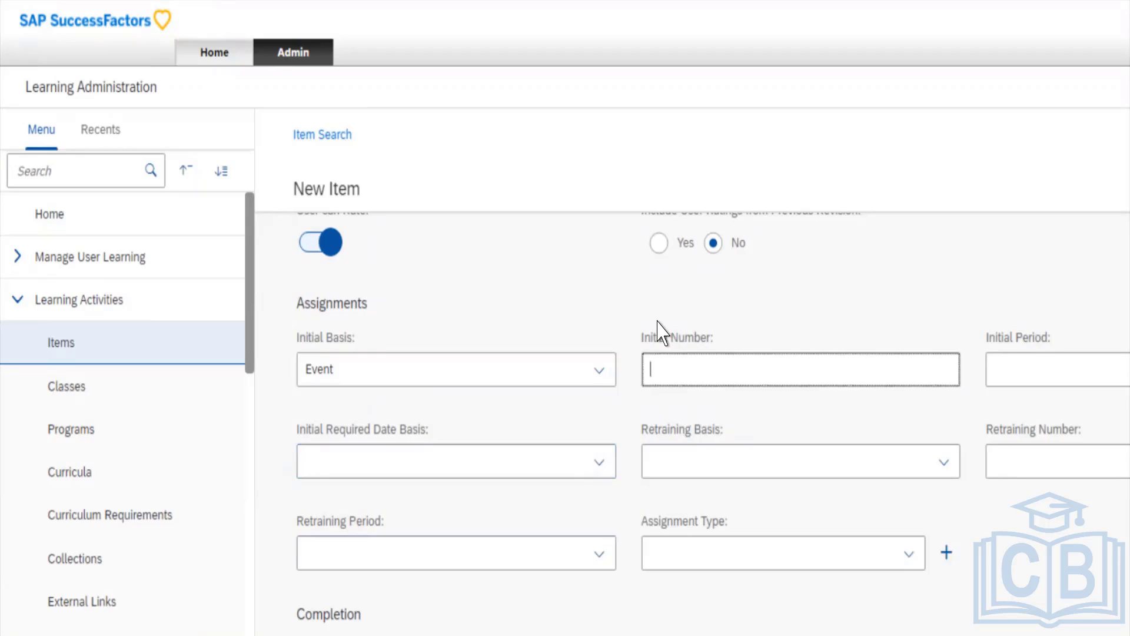
text(1)
key(Tab)
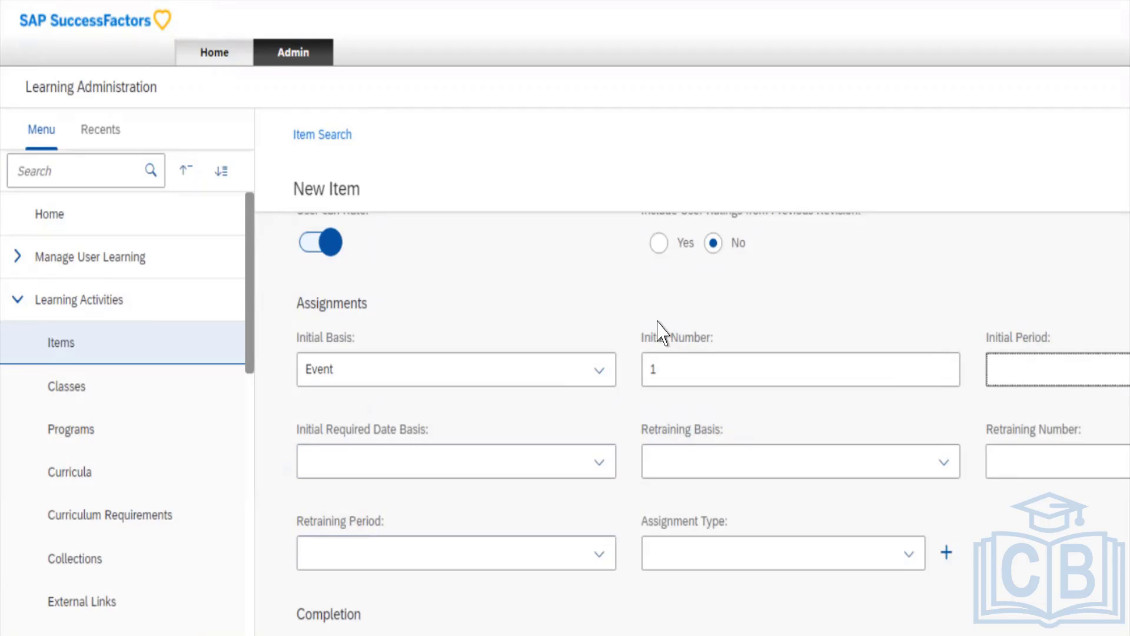
- Set the assignment's Initial Period to Quarters
key(Tab)
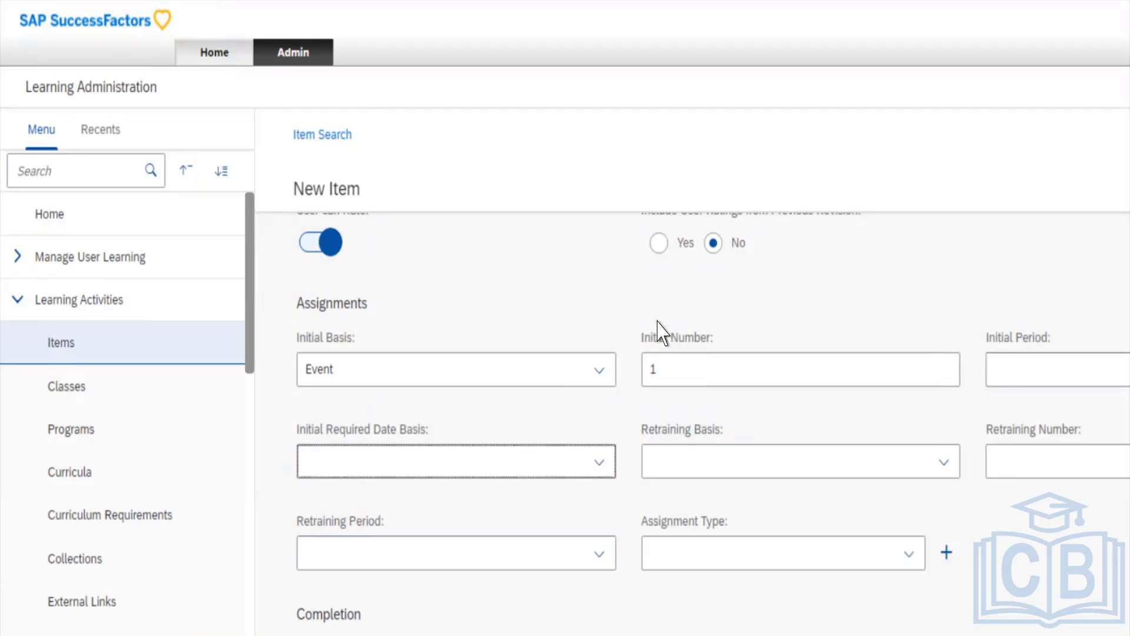
key(shift+Tab)
key(Down)
key(Down)
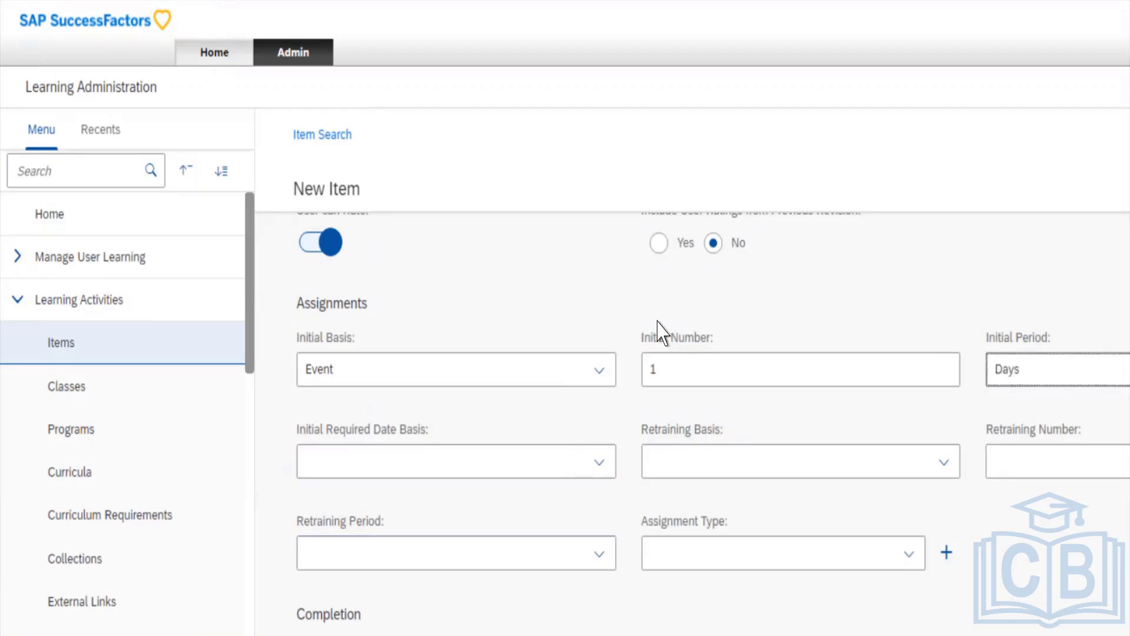
key(Up)
key(Down)
key(Down)
key(Down)
key(Tab)
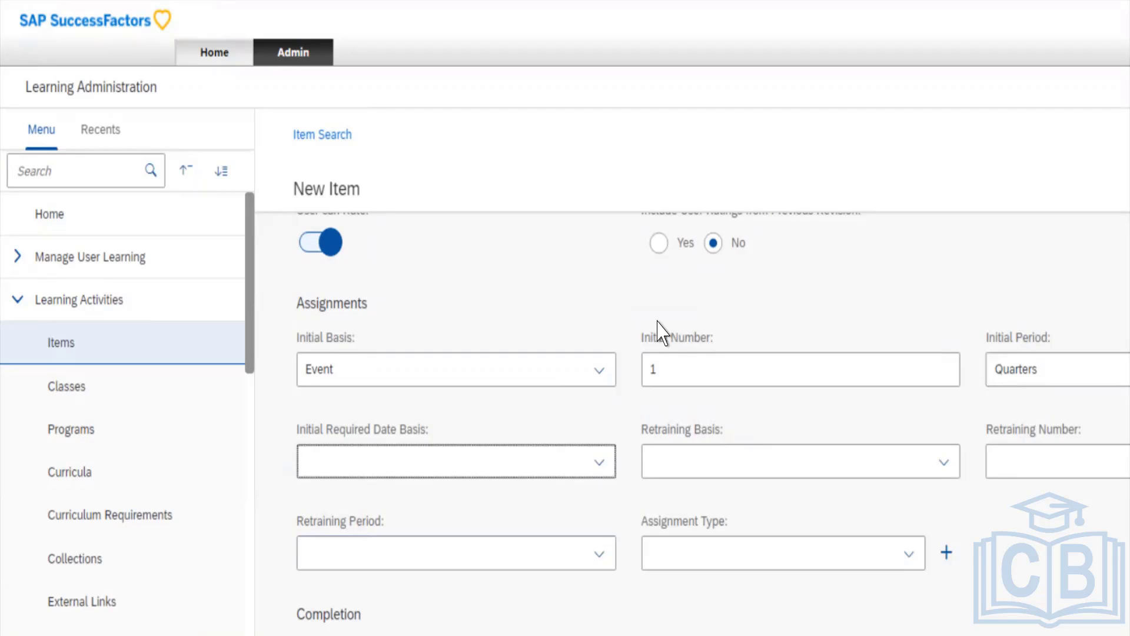
- Set the Initial Required Date Basis to Hired Date
key(Down)
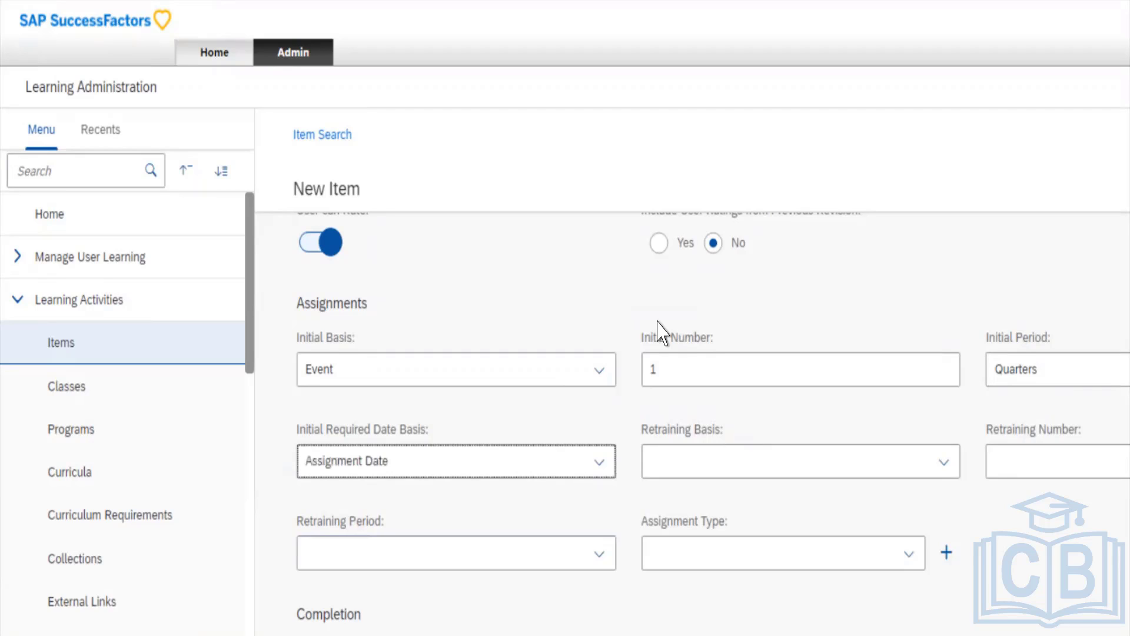
key(Down)
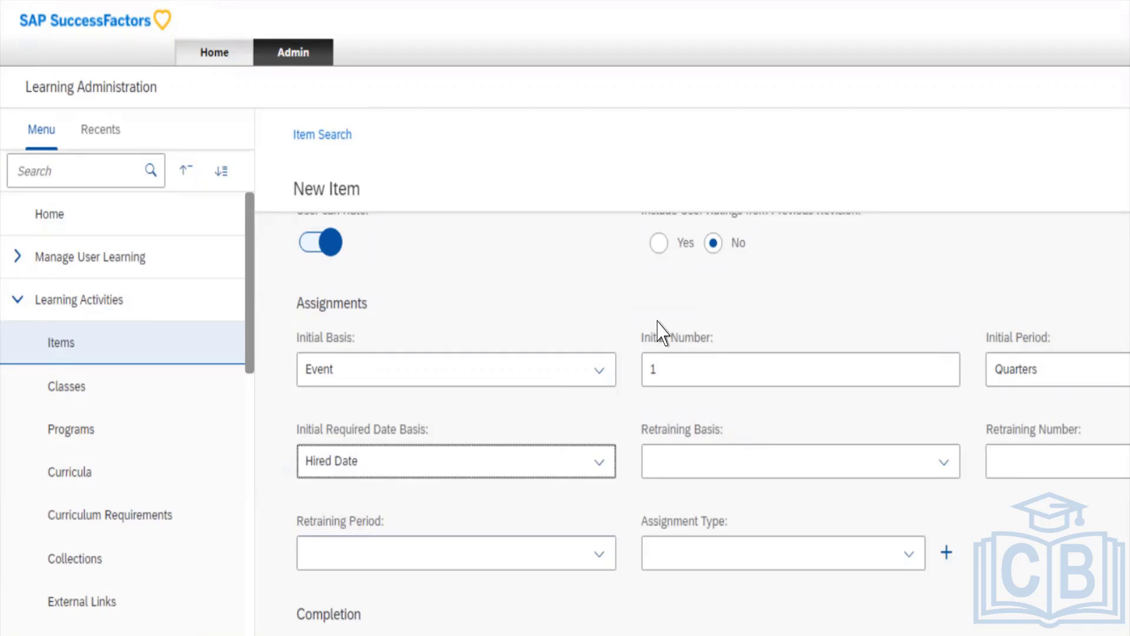
key(Up)
key(Down)
key(Tab)
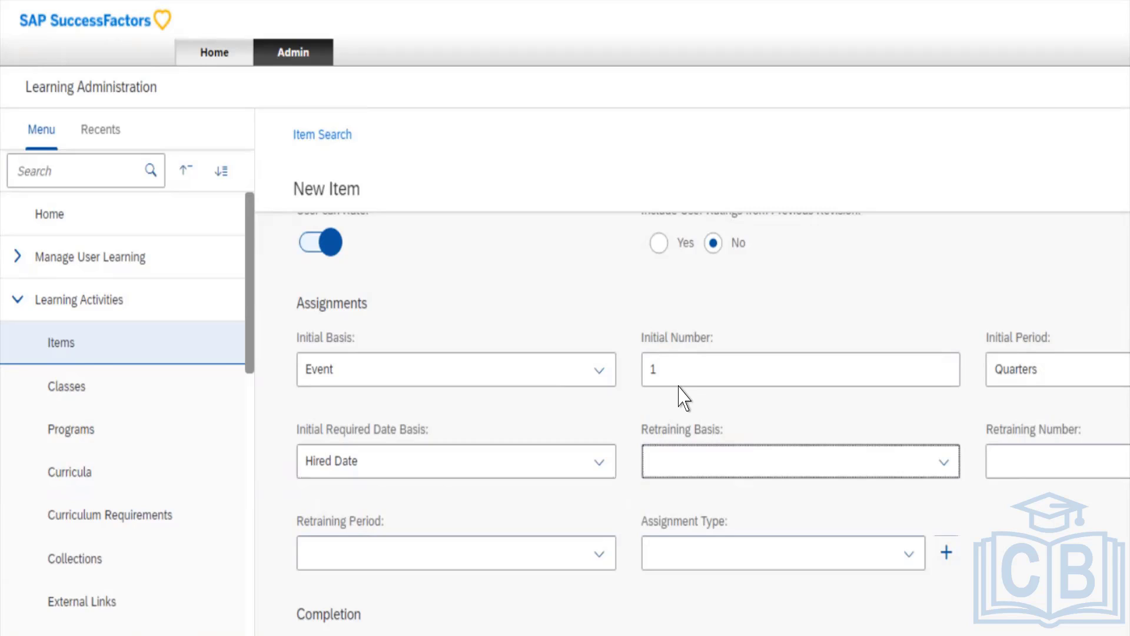
- Define the retraining interval with Retraining Basis Event, Retraining Number 1 and Retraining Period Quarters
key(Down)
key(Down)
key(Tab)
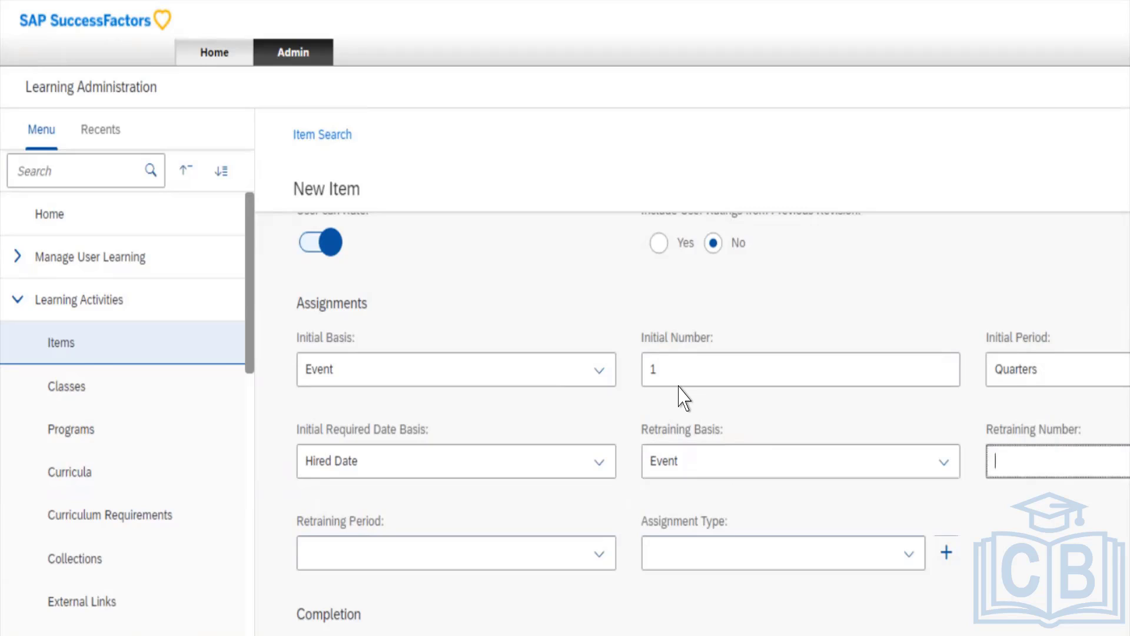
text(1)
key(Tab)
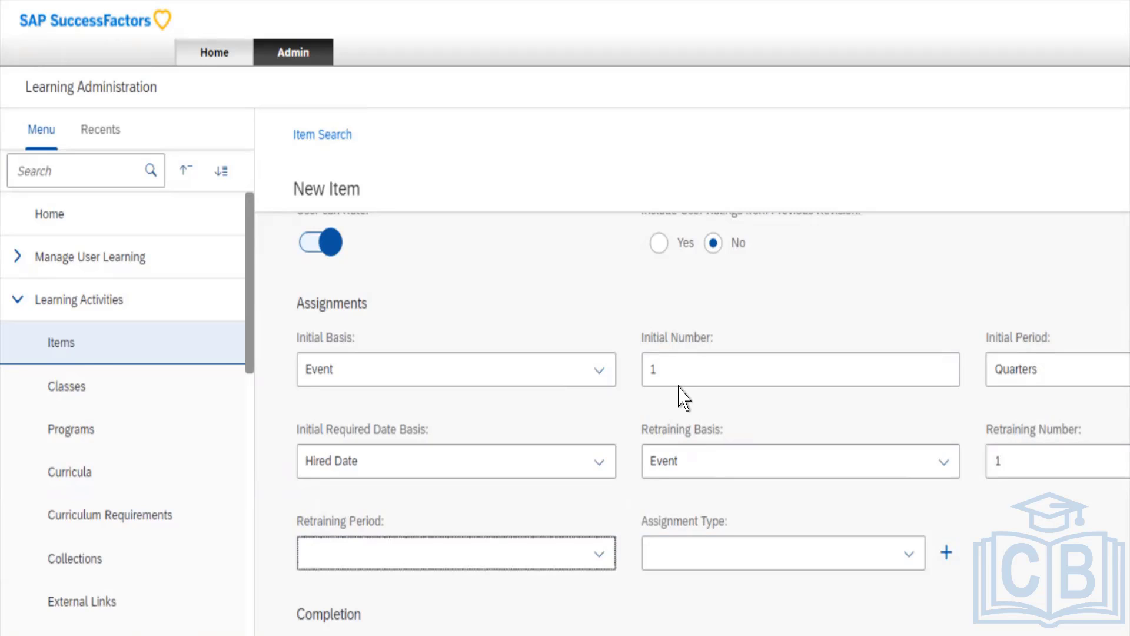
key(Down)
key(Down)
key(Down)
key(Down)
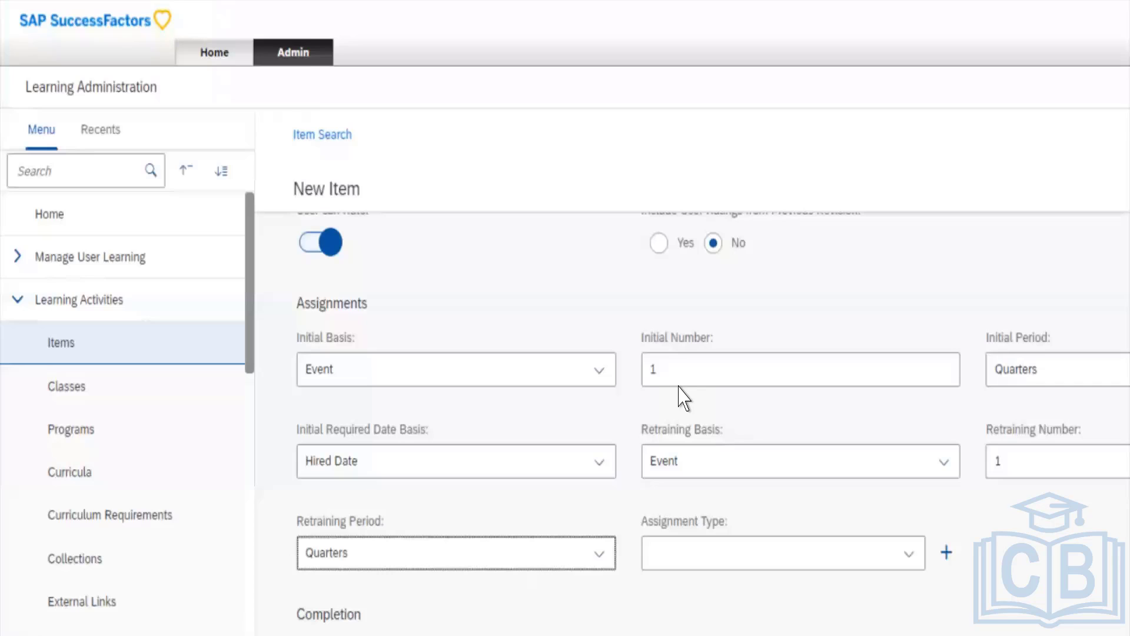
key(Tab)
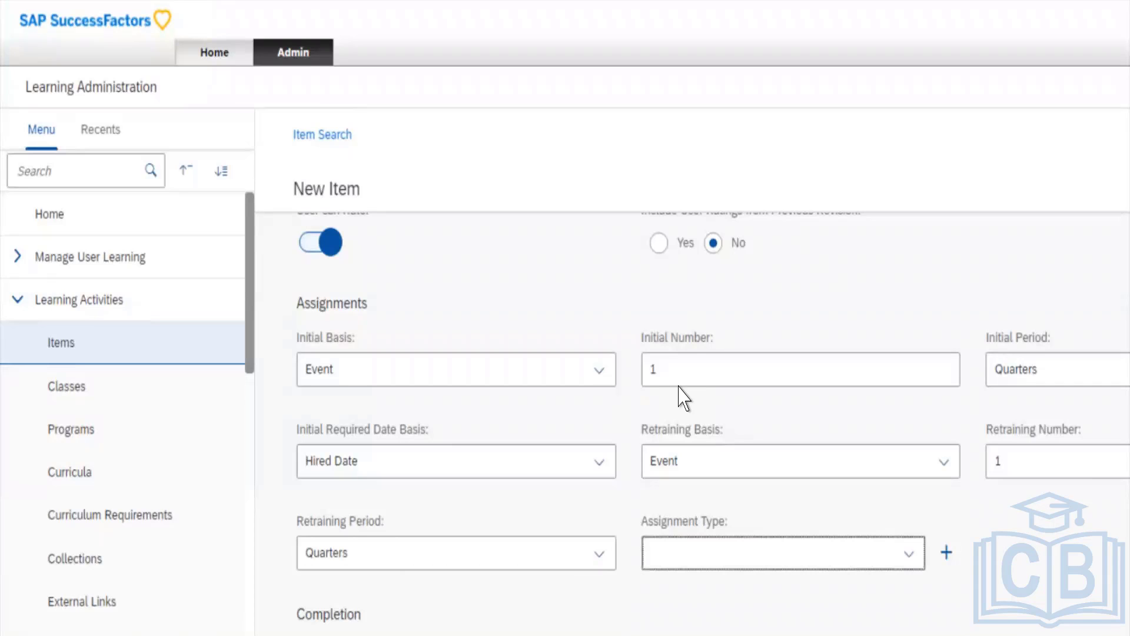
- Try the (Atribuição_CB_1) assignment type and view the form for adding a new assignment type, closing it without adding one
key(Down)
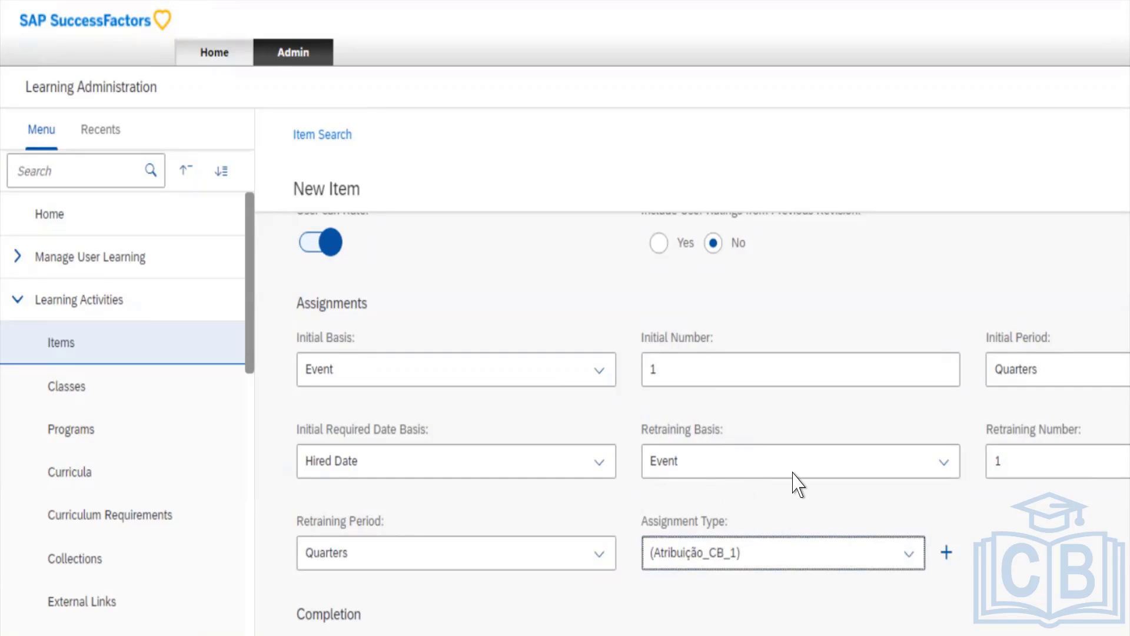
key(Tab)
key(Return)
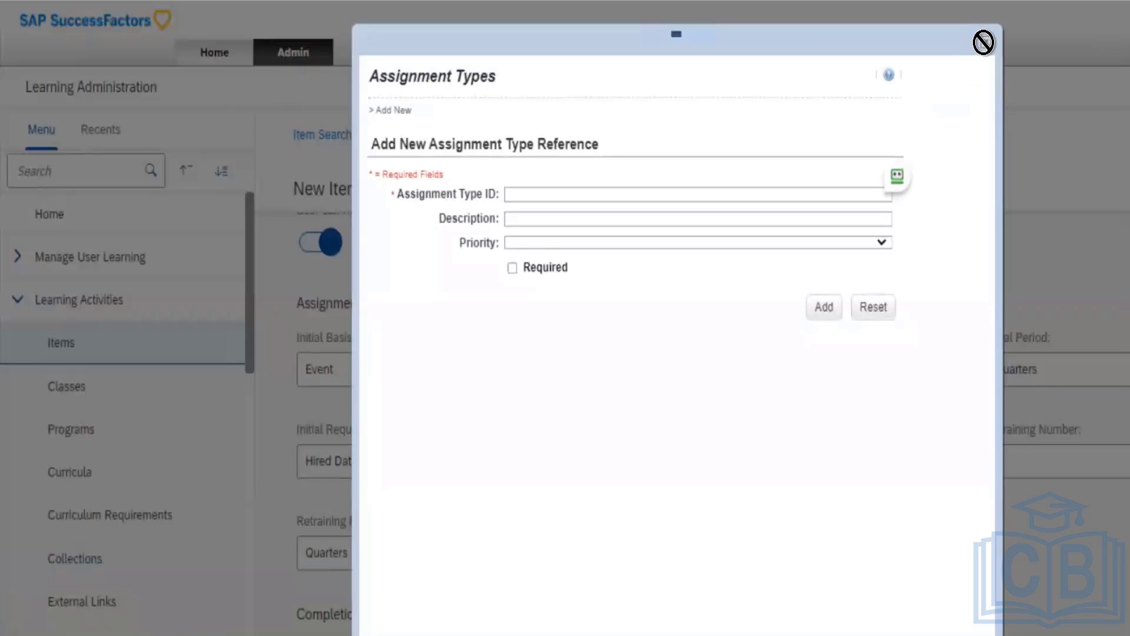
click(983, 42)
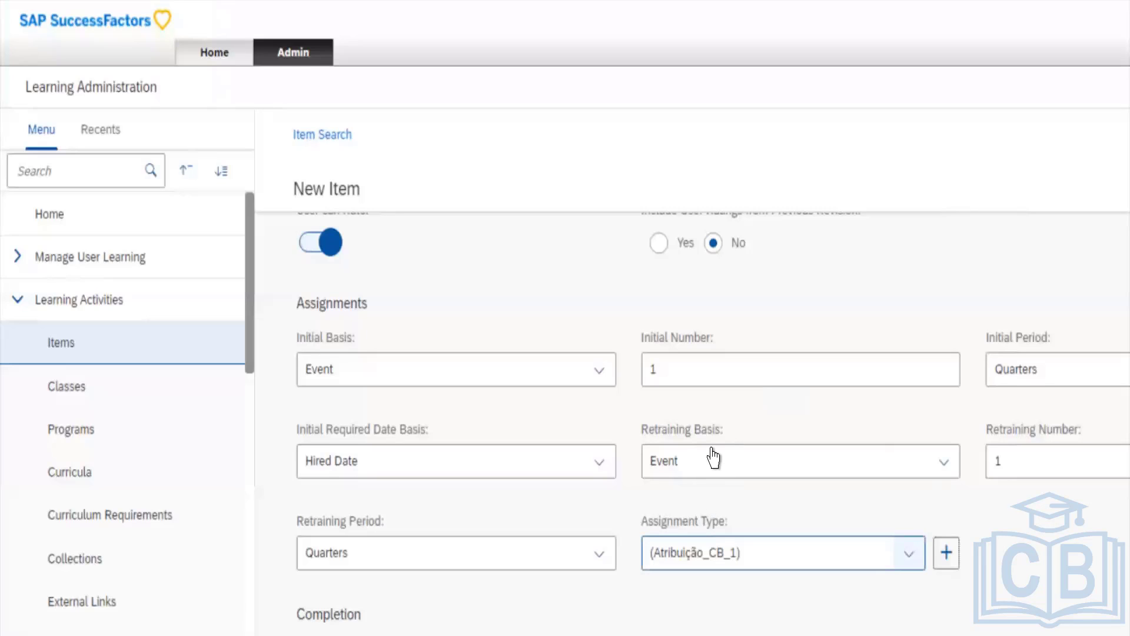
- Look over the available assignment types and set Assignment Type to Mandatory (A_Mandatory)
click(783, 553)
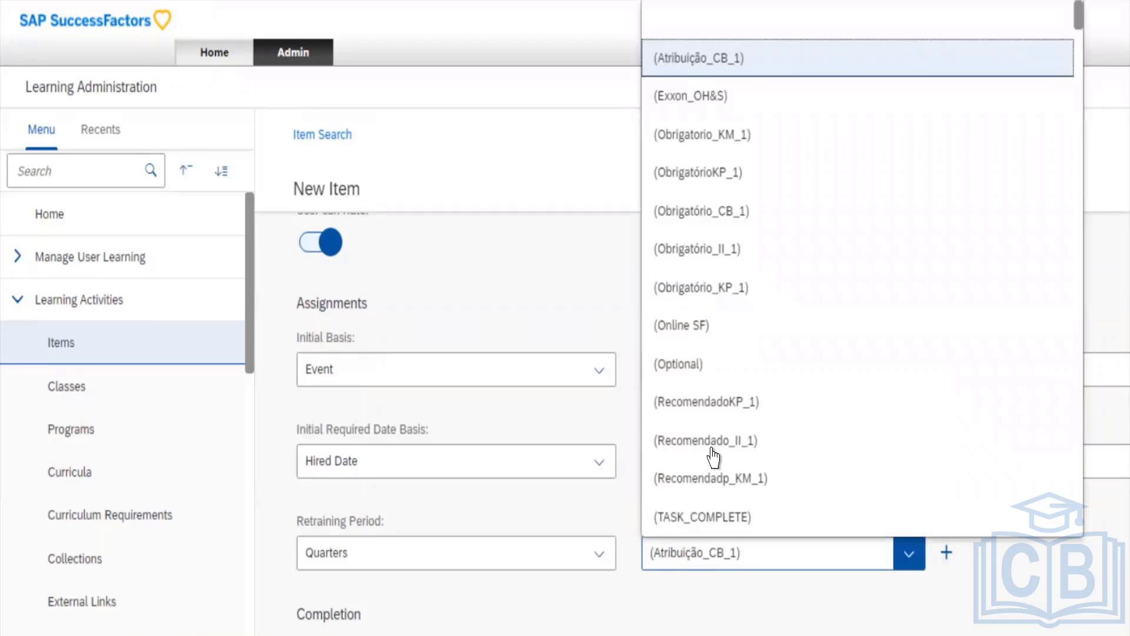
scroll(713, 456, down, 1)
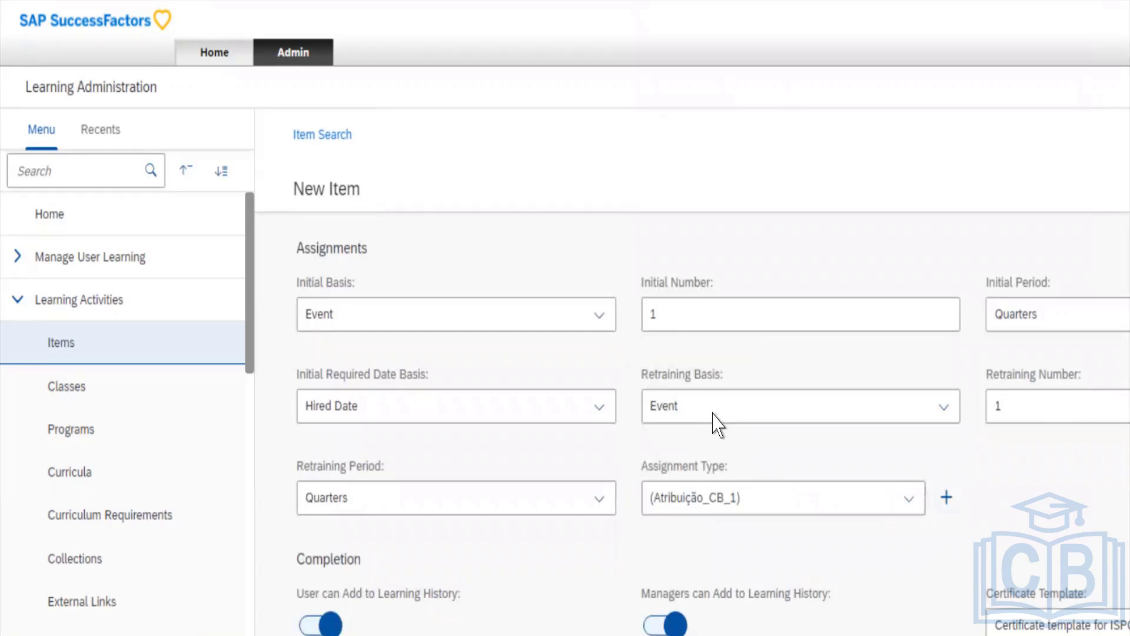
click(714, 413)
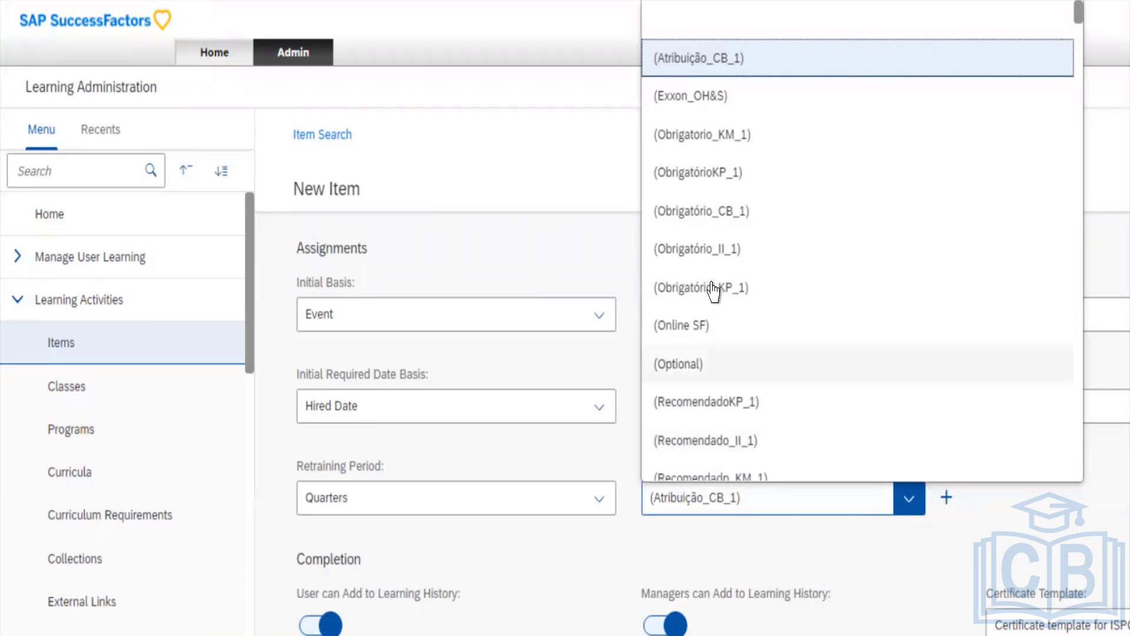
key(m)
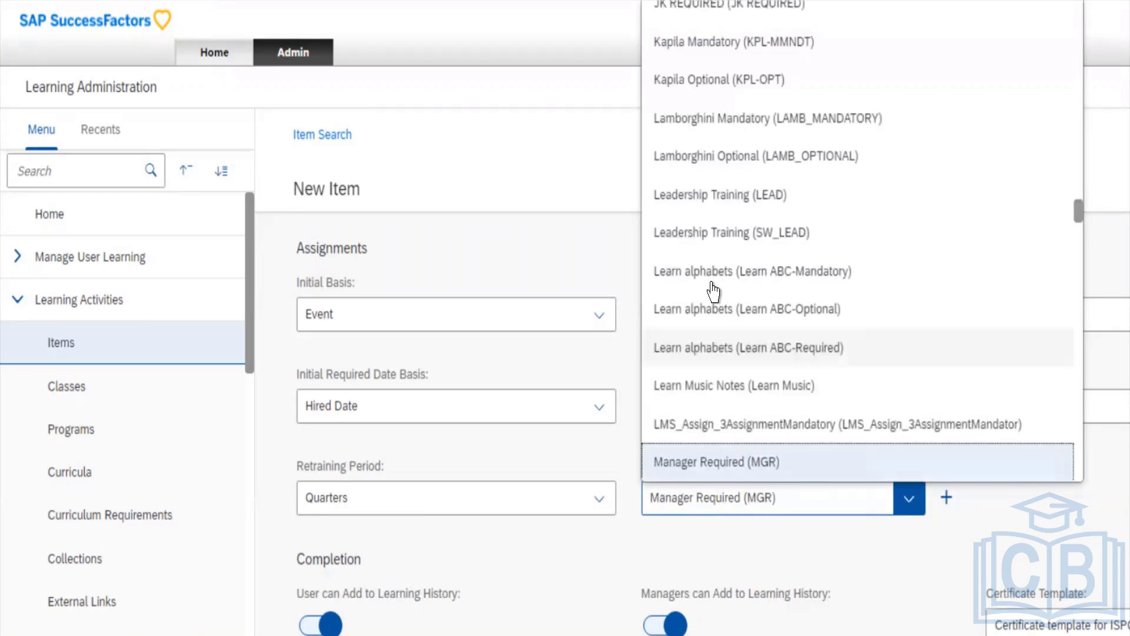
key(Down)
key(Down)
key(Up)
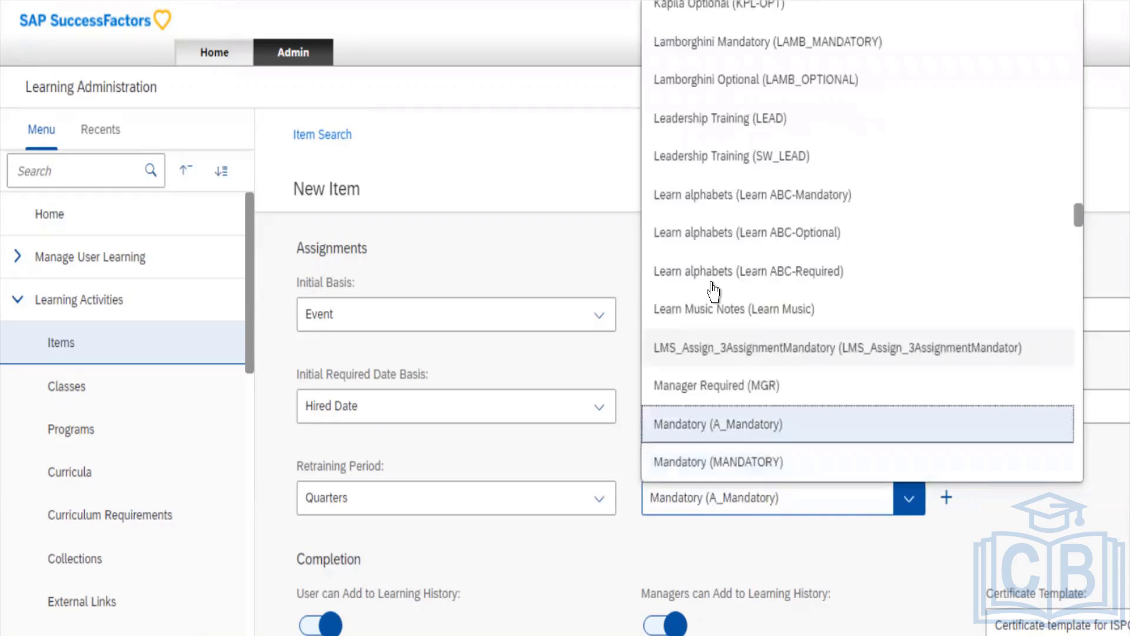
key(Return)
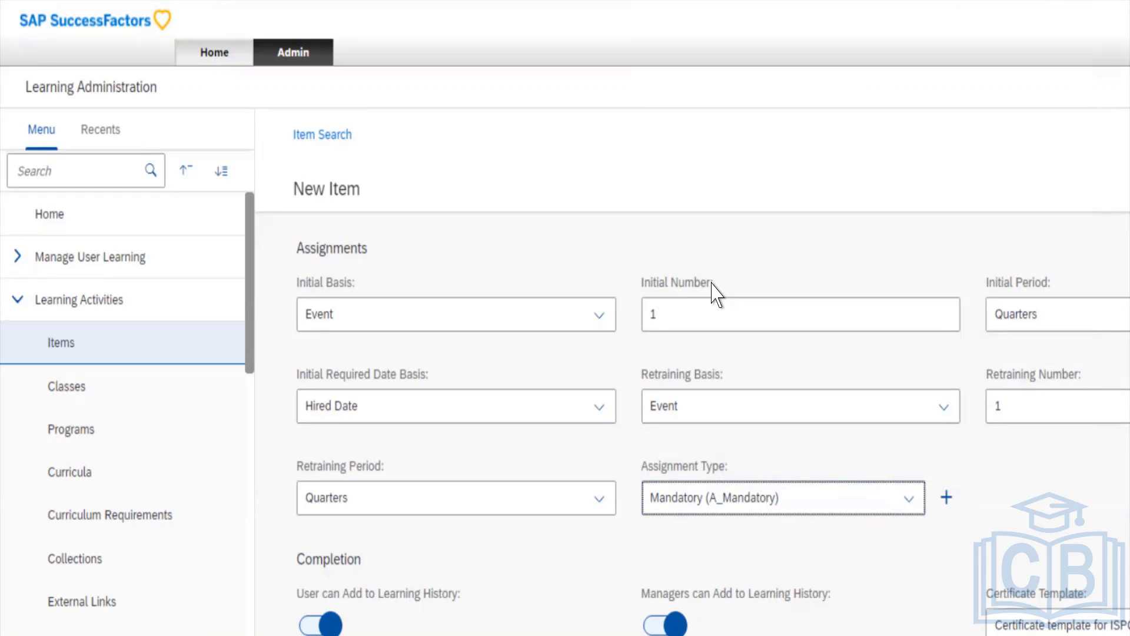
- Review the completion settings and certificate template choices, along with the version details and custom fields of the new item
scroll(714, 293, down, 4)
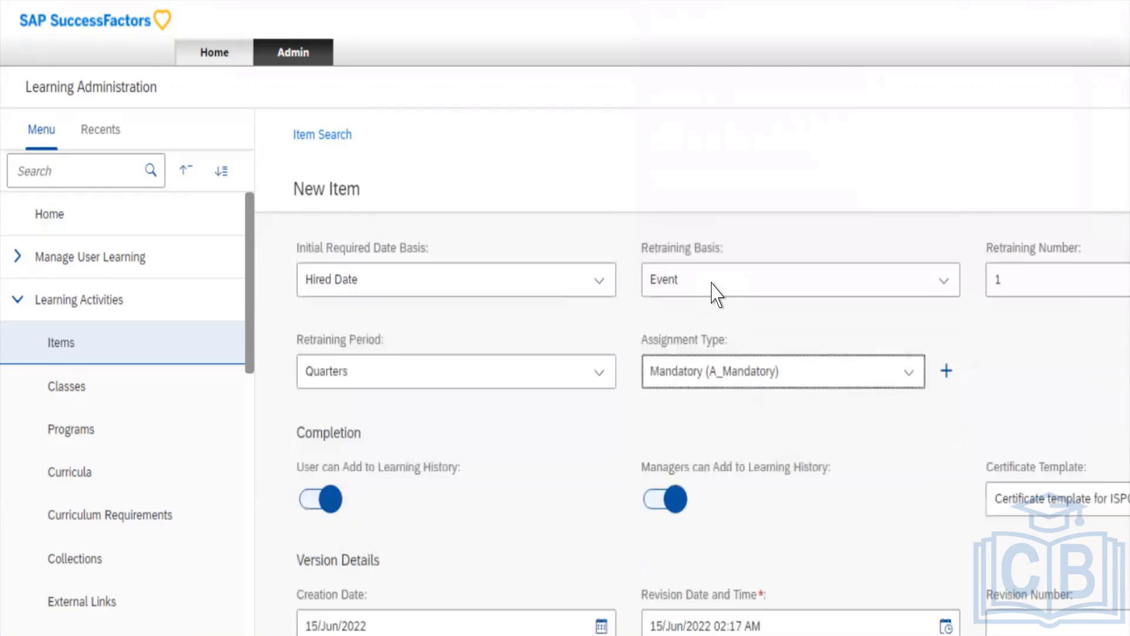
scroll(714, 292, down, 1)
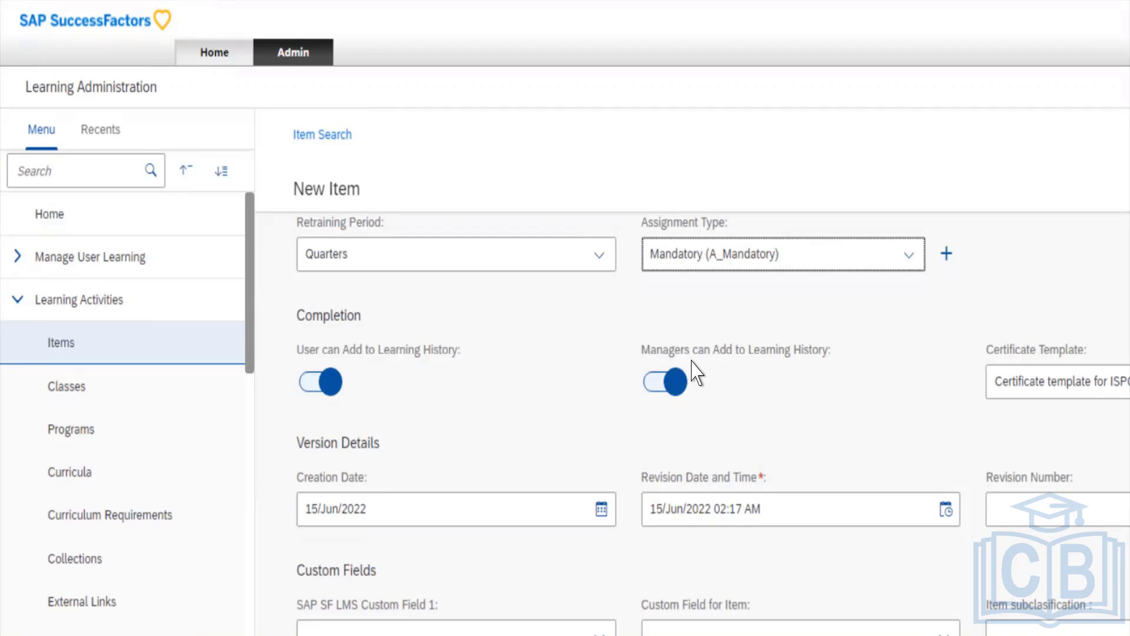
key(Tab)
key(Tab)
key(Tab)
key(Tab)
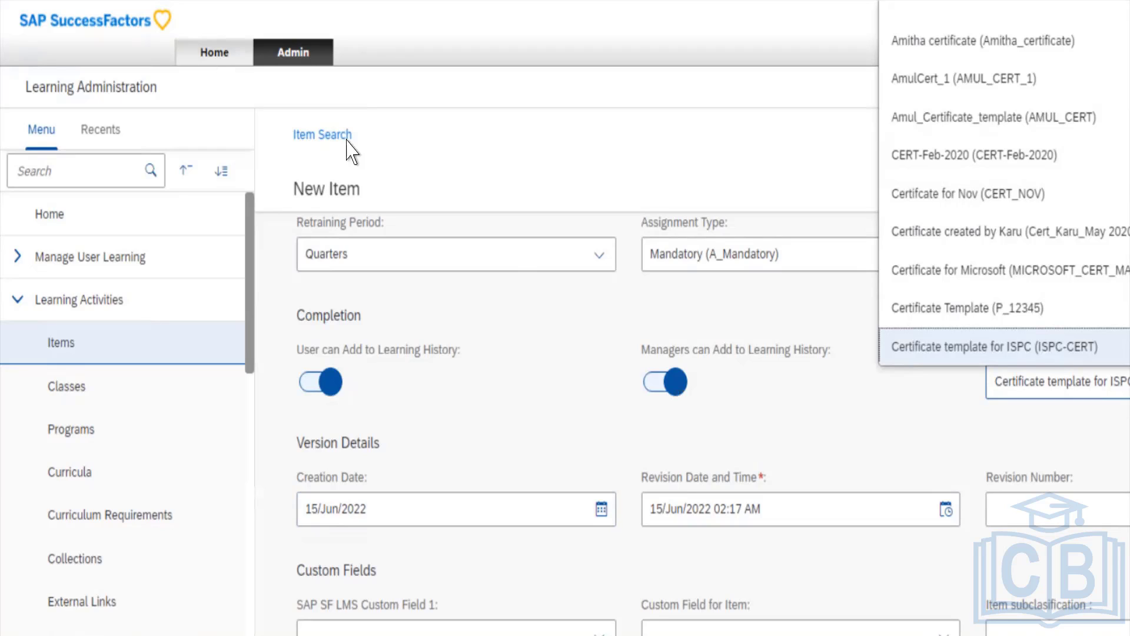
click(693, 508)
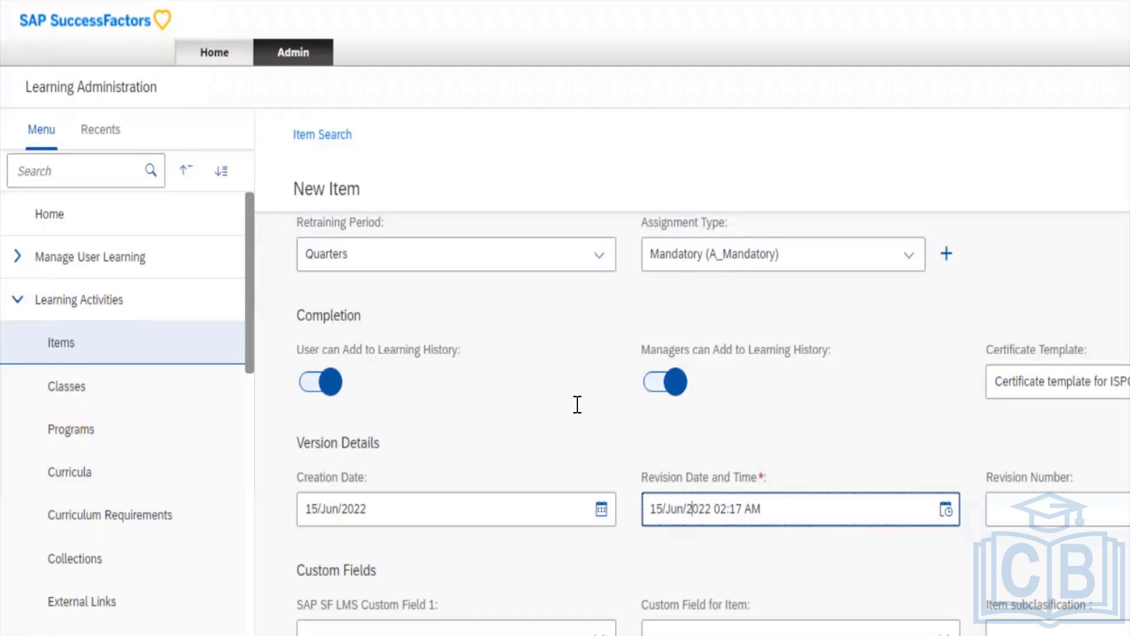
scroll(577, 405, down, 1)
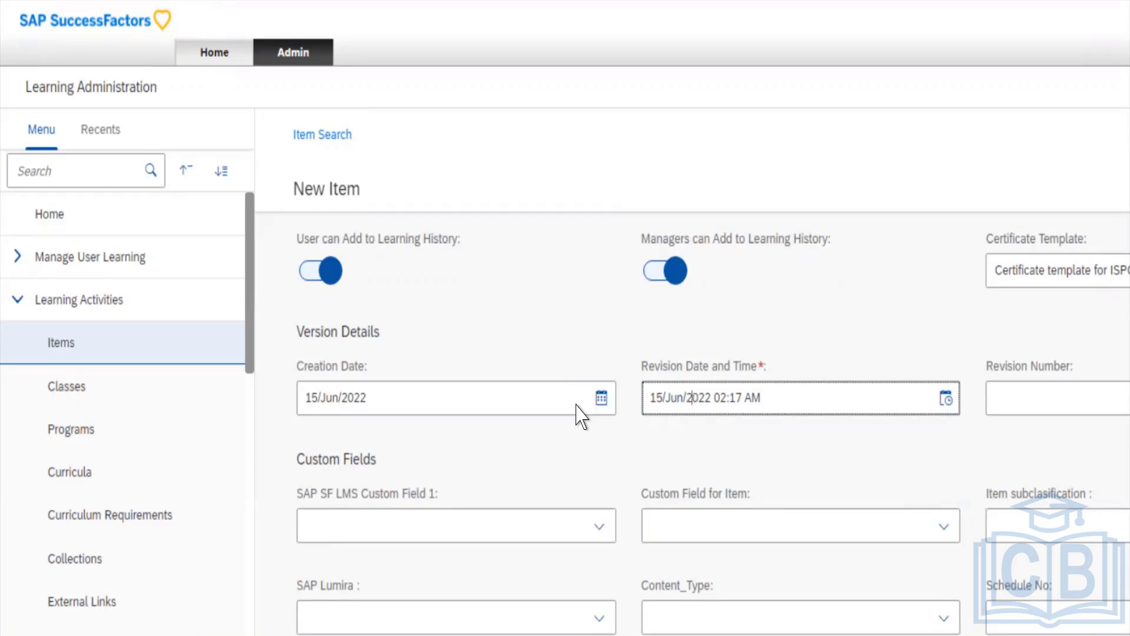
scroll(579, 415, down, 5)
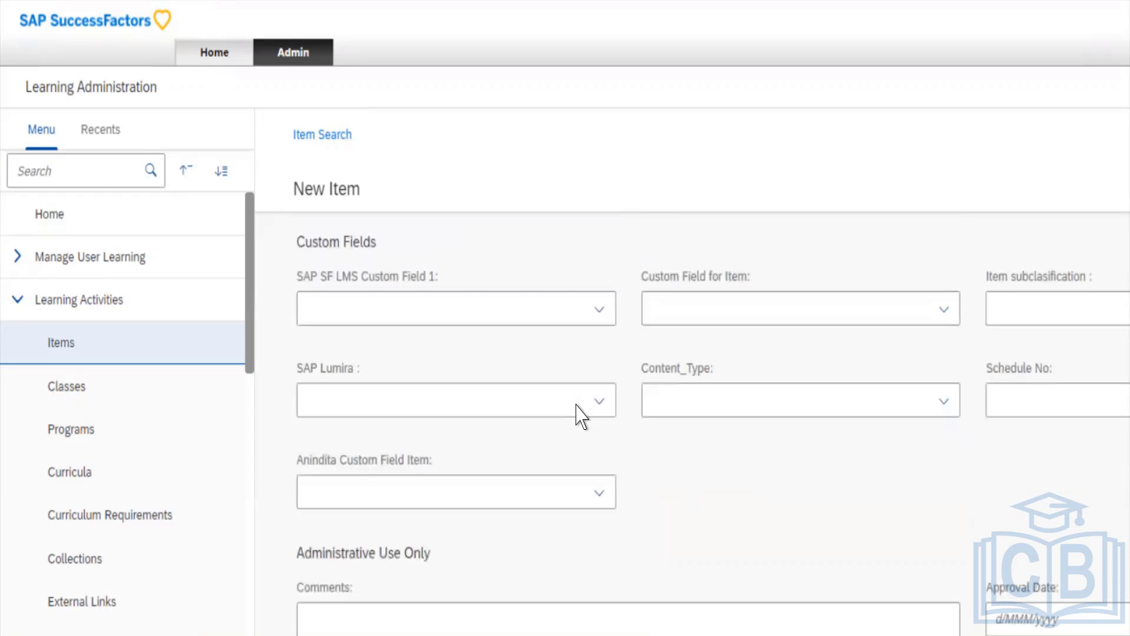
- Set the Revision Number to 1 in the version details of the new item
scroll(580, 415, up, 3)
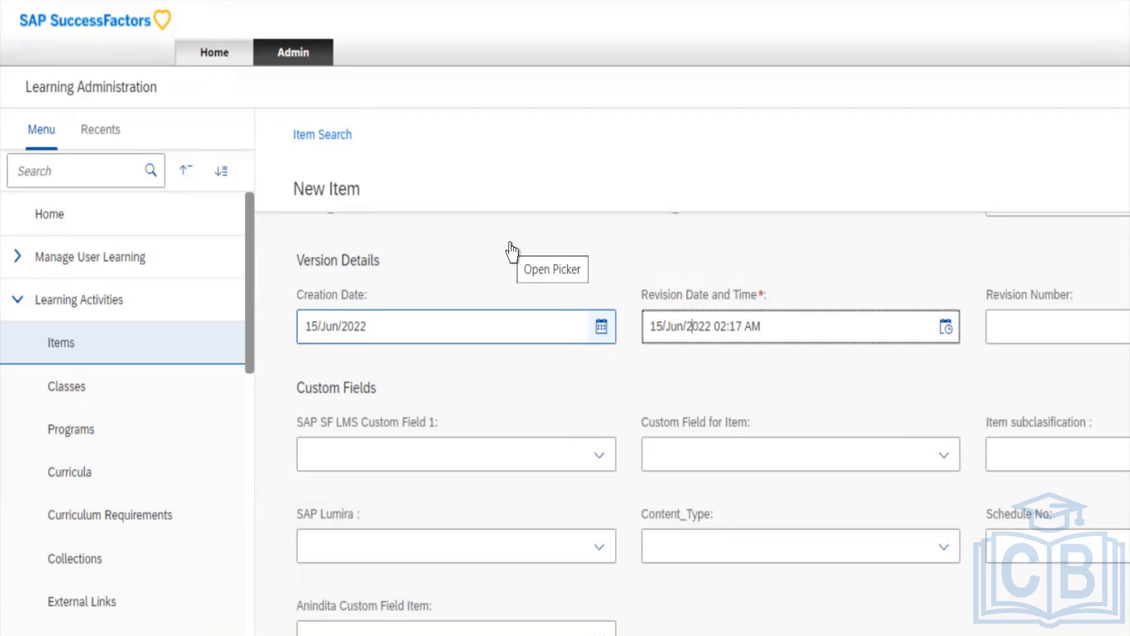
key(Tab)
text(1)
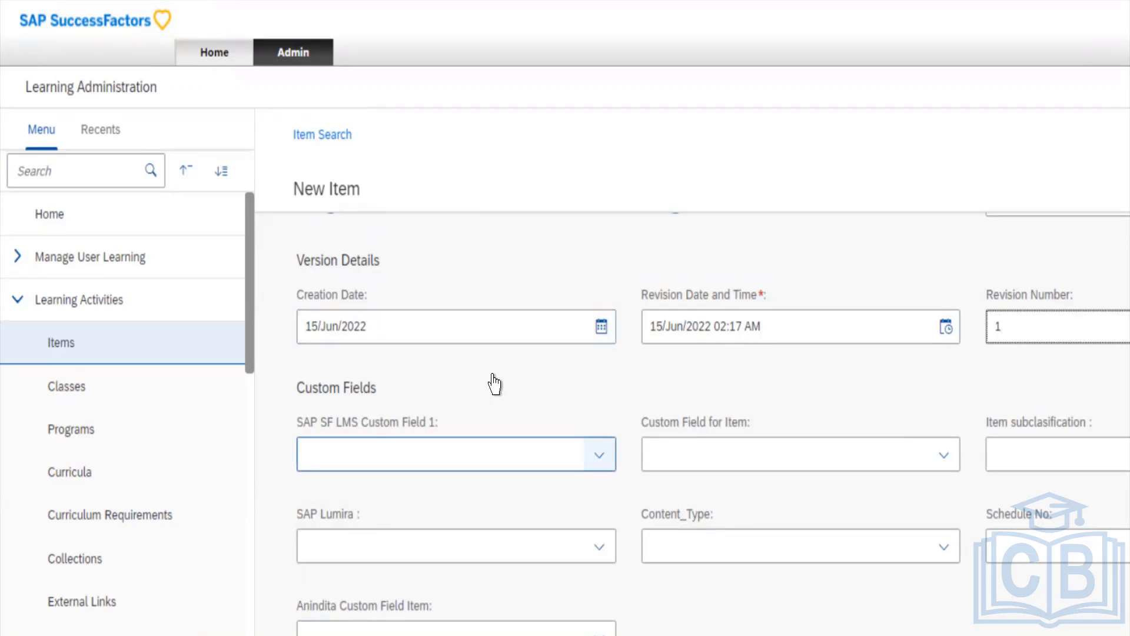
- Check the options available for SAP SF LMS Custom Field 1 and Custom Field for Item without choosing any
key(Tab)
key(Tab)
key(Tab)
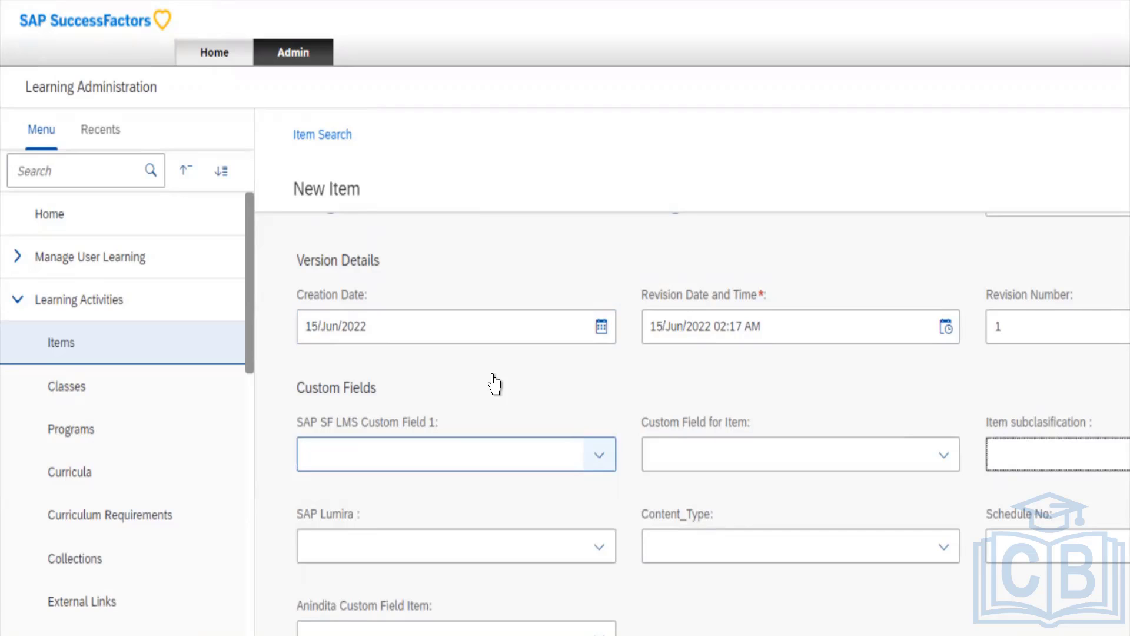
click(600, 454)
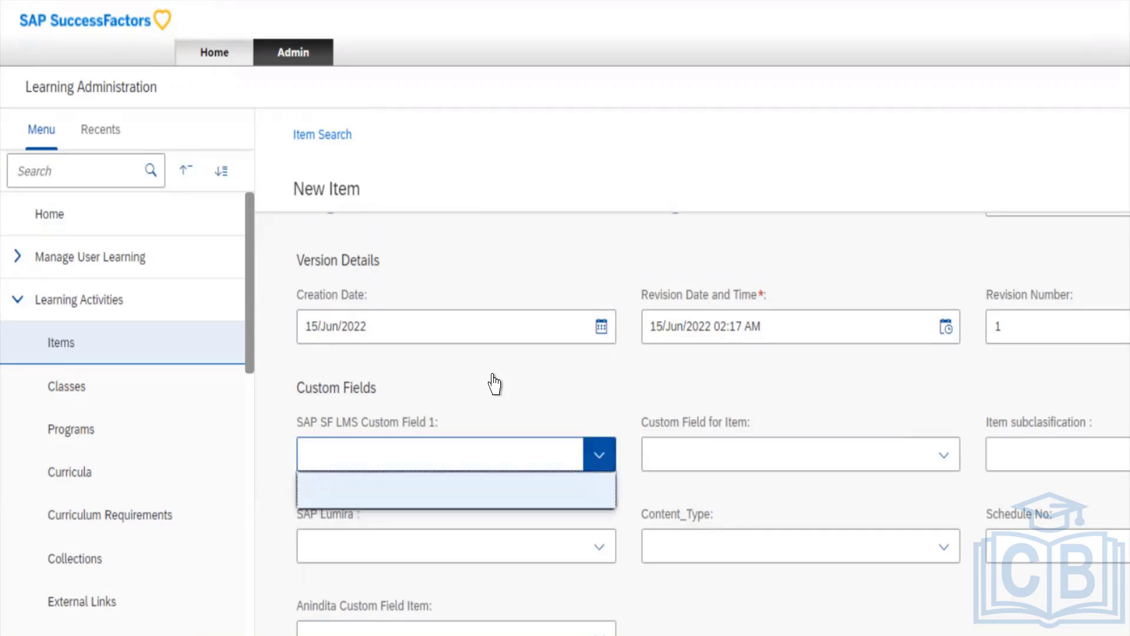
click(875, 454)
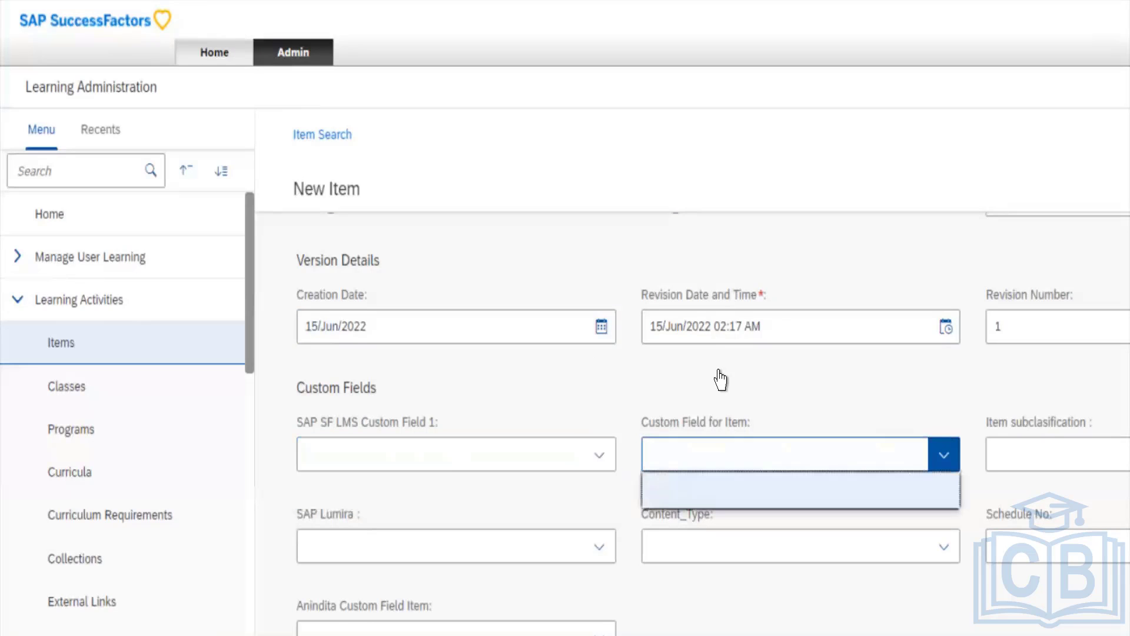
click(1001, 454)
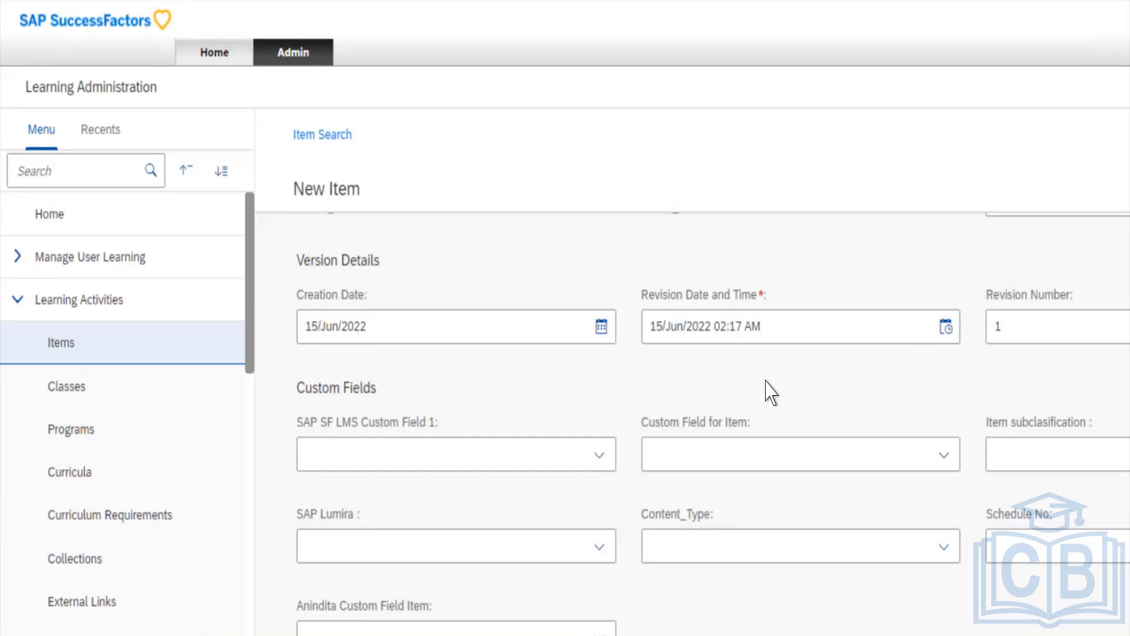
- Enter the comment "Test (This training was created for SAP)" in the Administrative Use Only section
scroll(771, 393, down, 3)
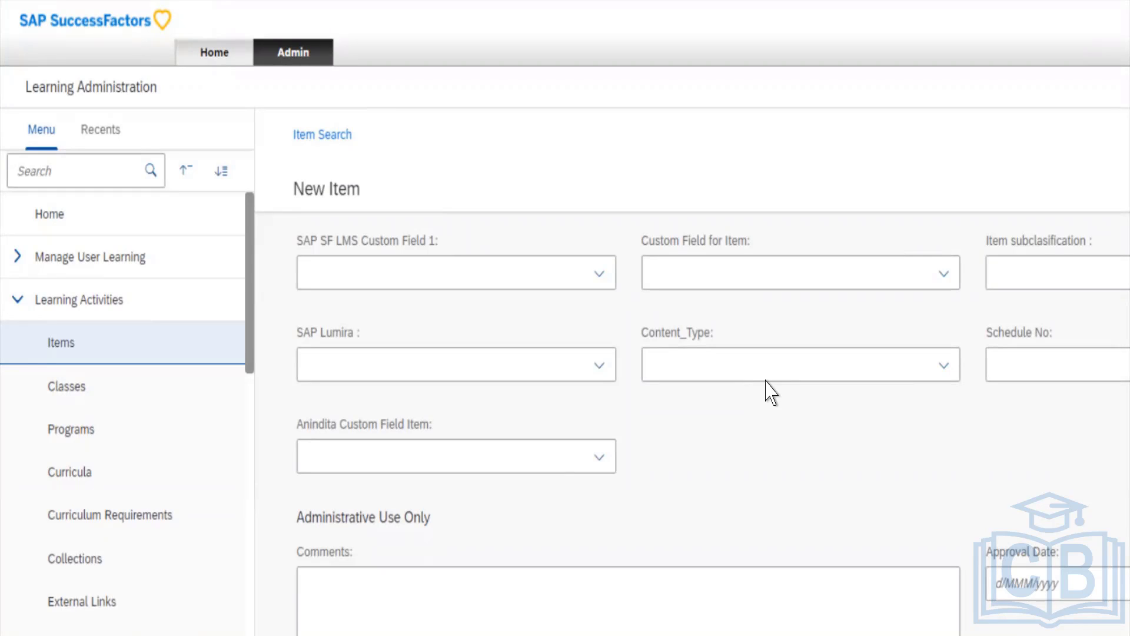
scroll(771, 393, down, 1)
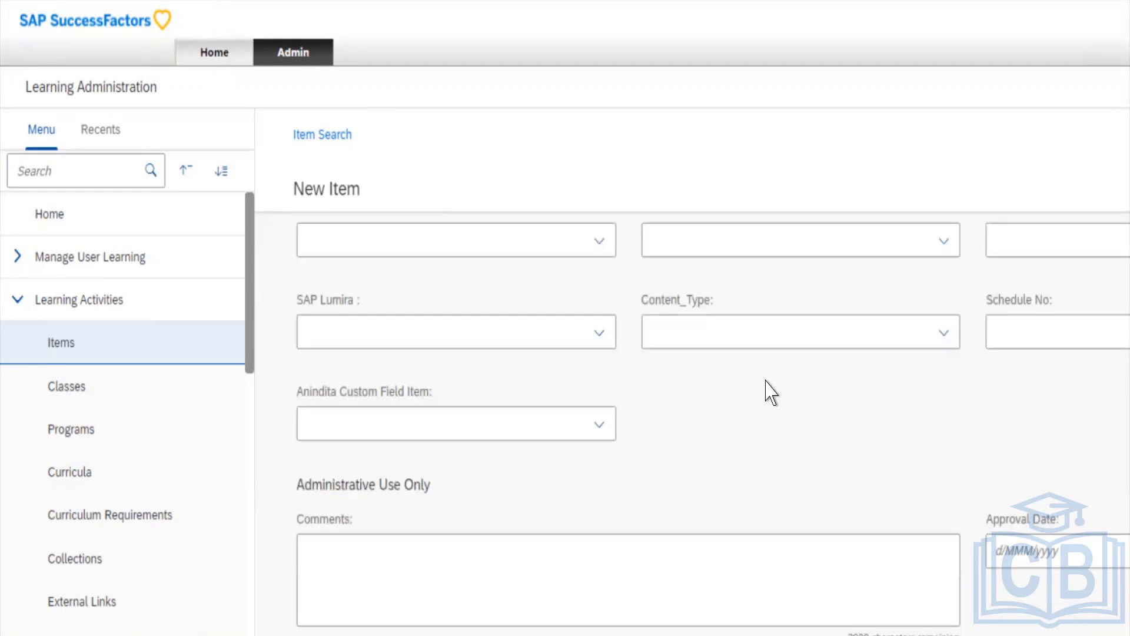
click(358, 484)
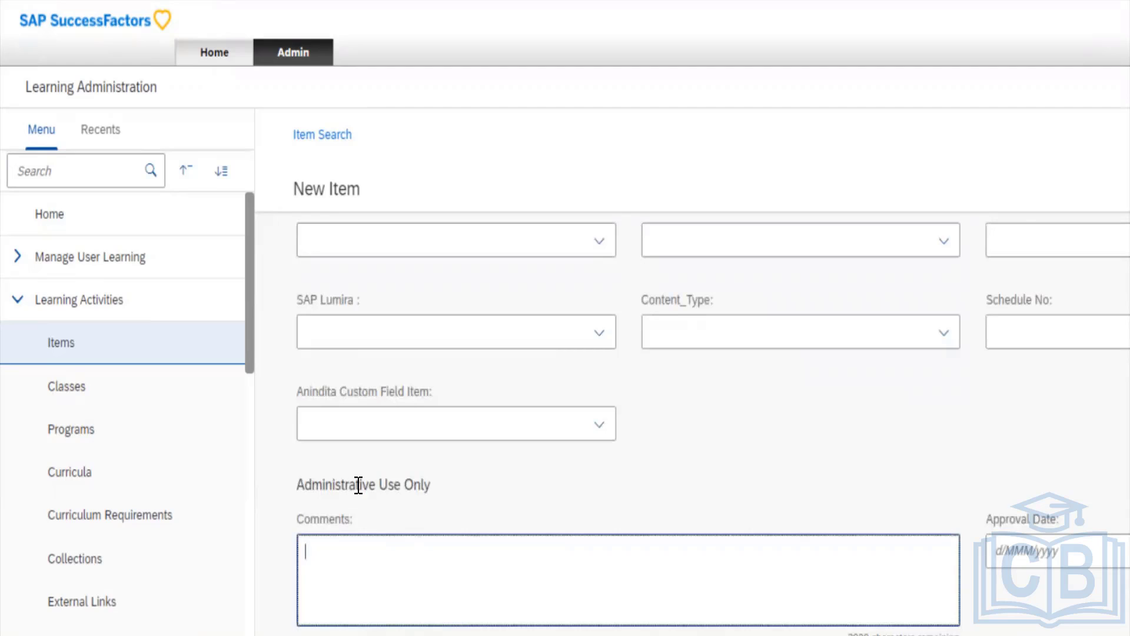
click(401, 416)
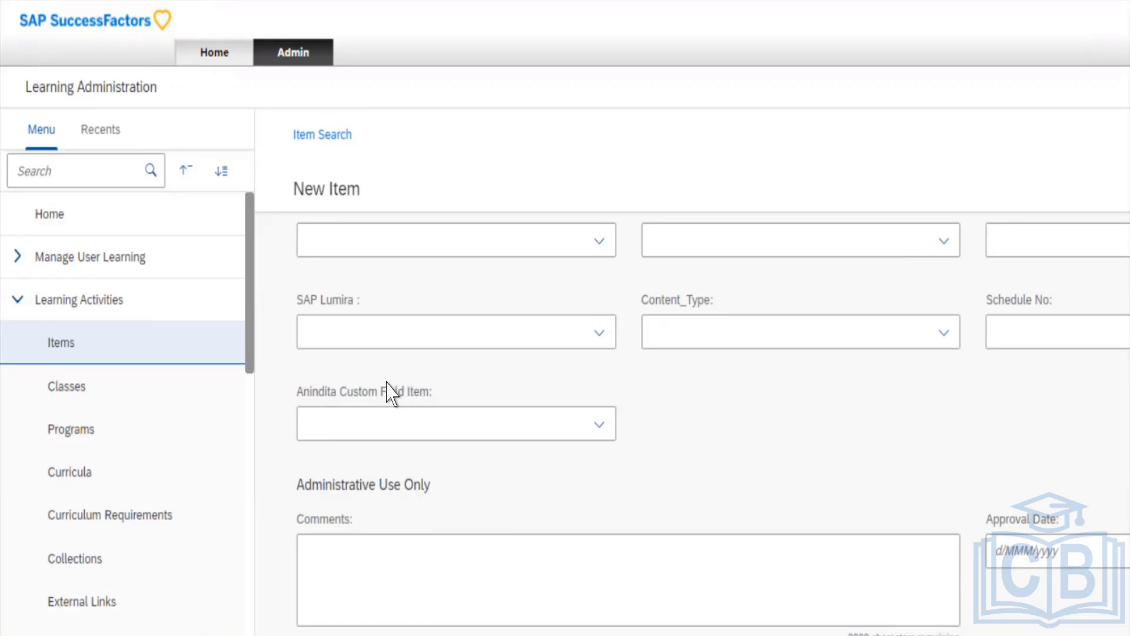
click(412, 541)
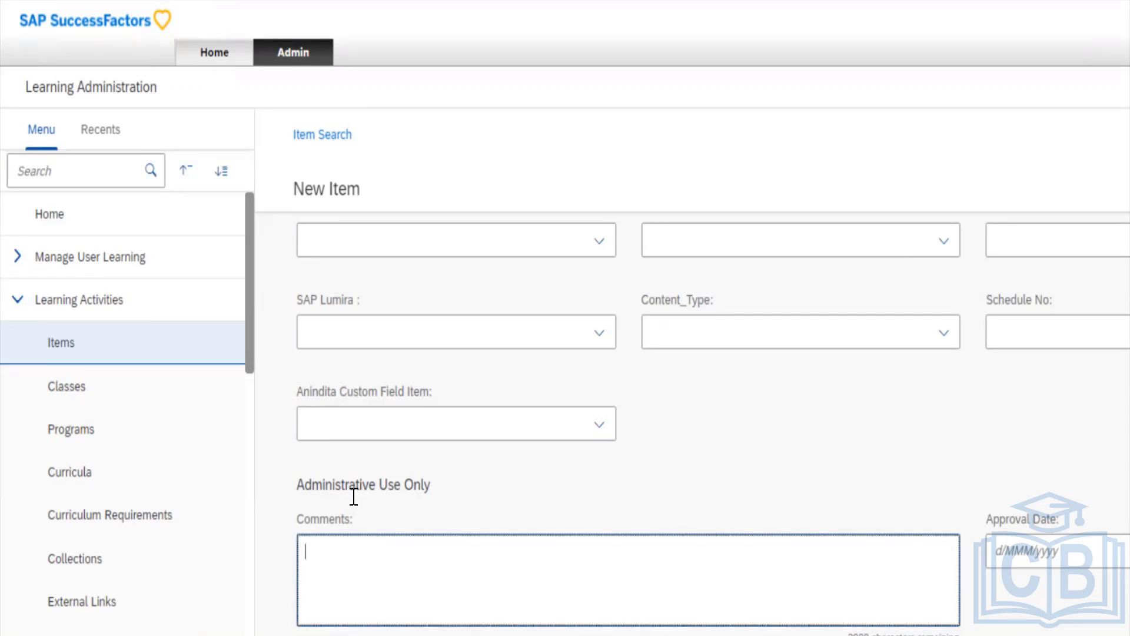
text(Test (This training )
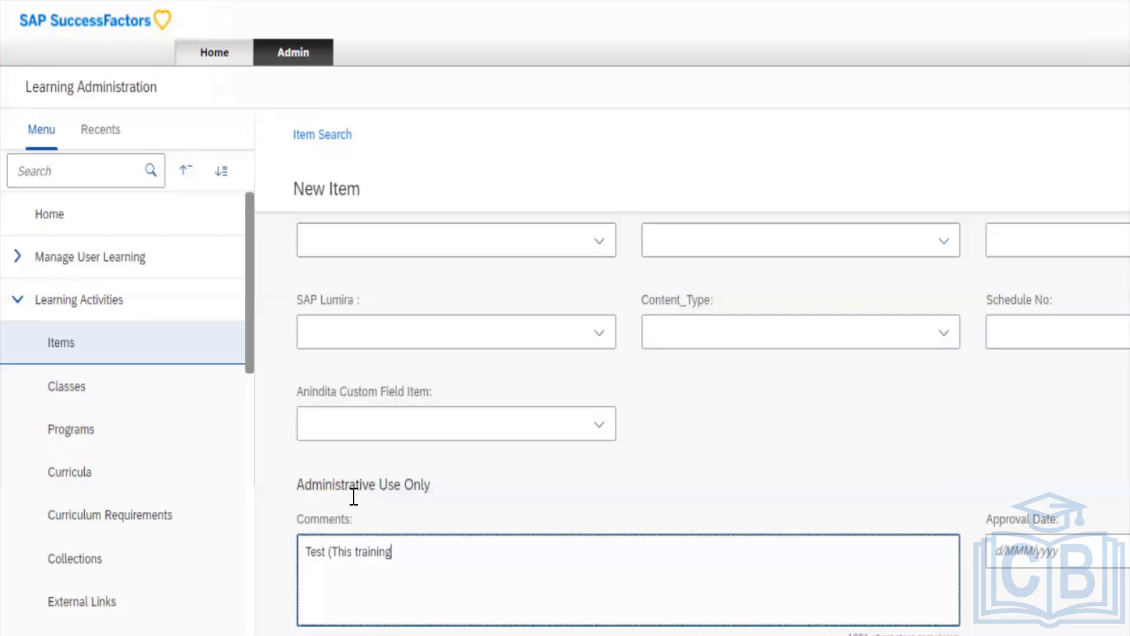
text(was created for SAP))
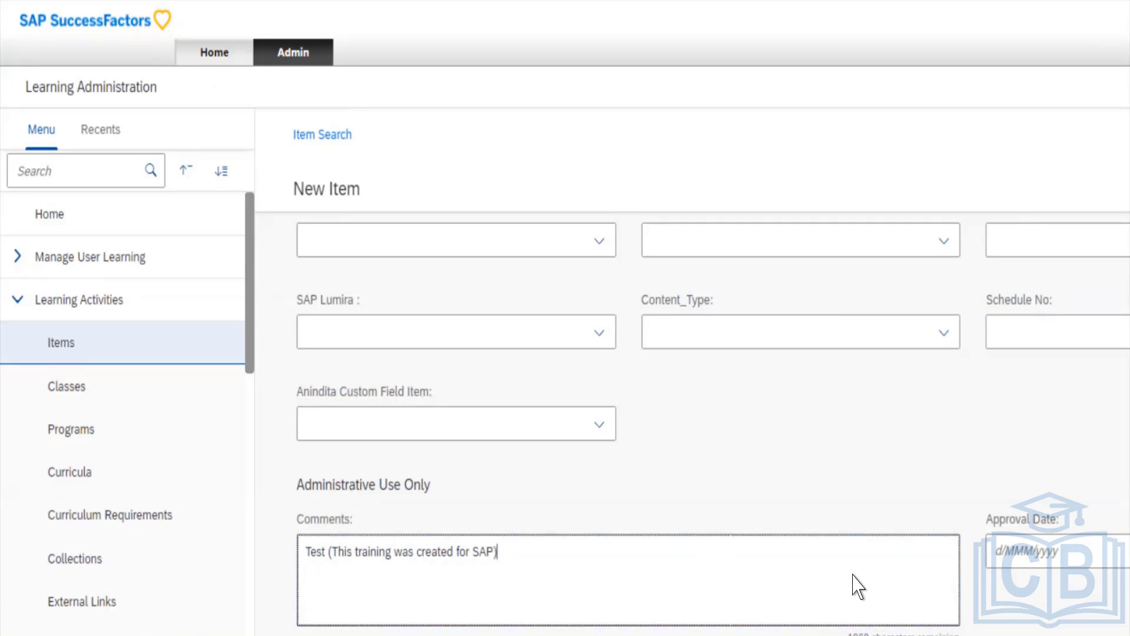
click(1026, 559)
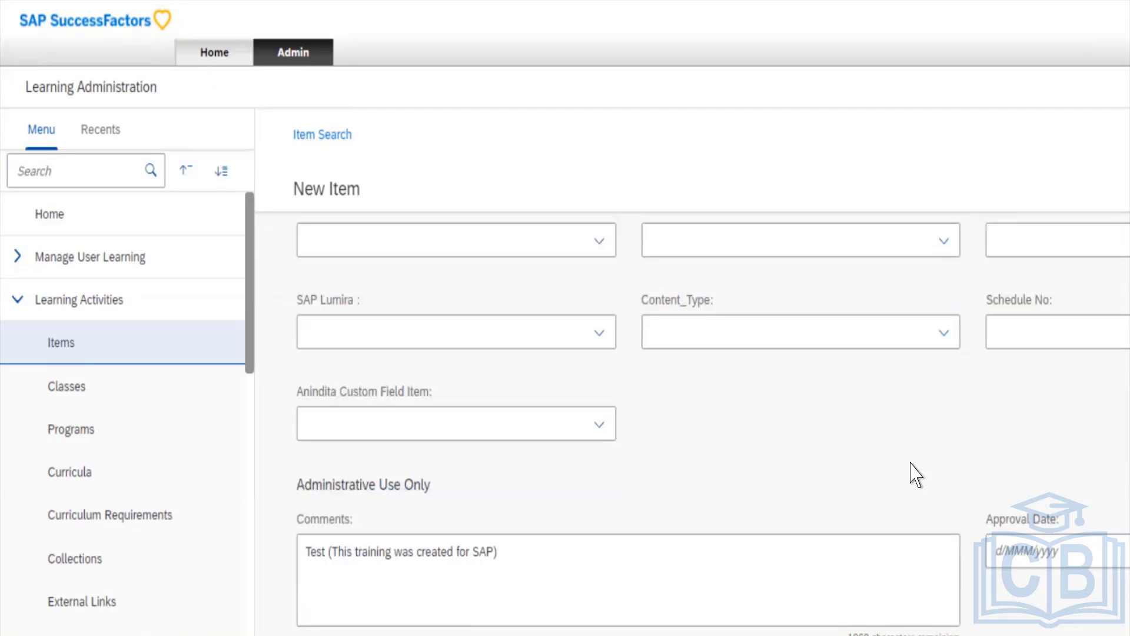
scroll(915, 474, up, 15)
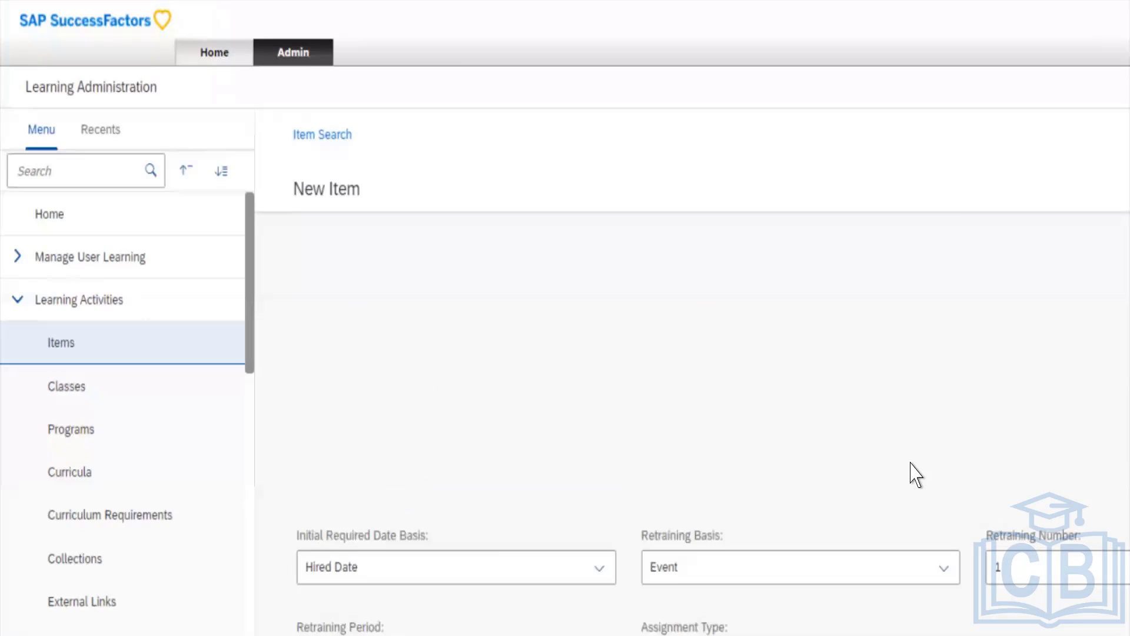
scroll(916, 474, down, 10)
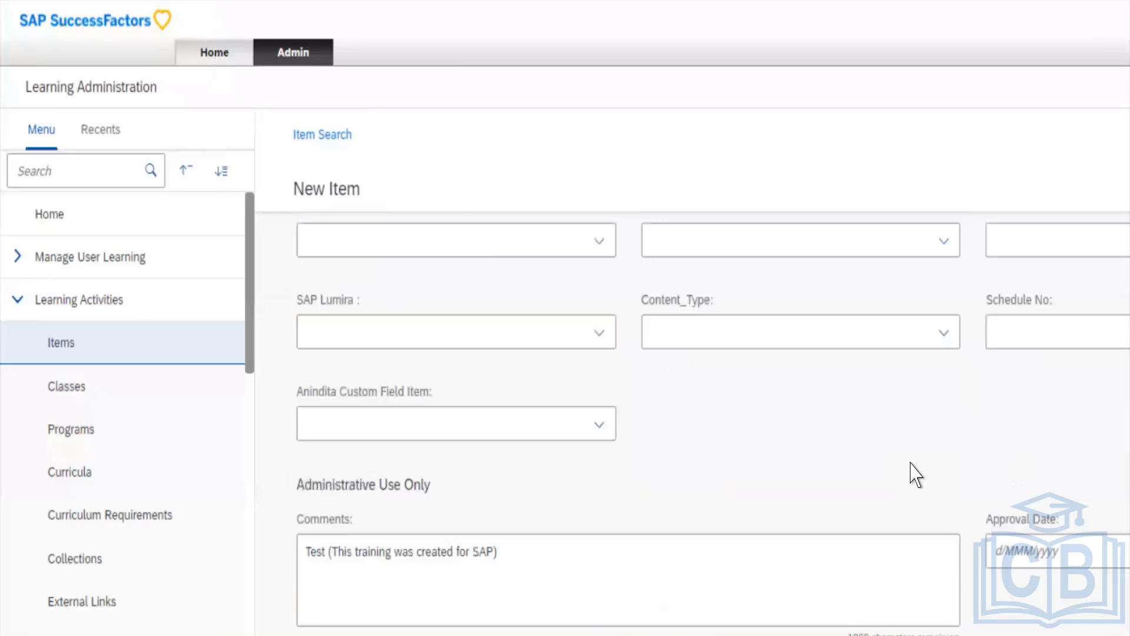
click(992, 581)
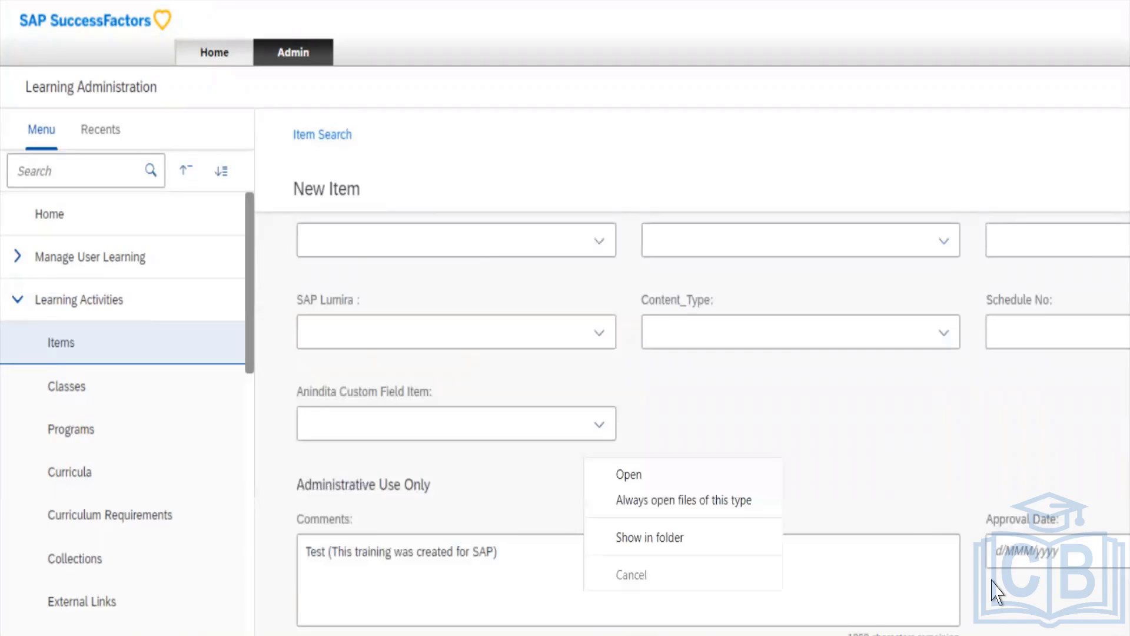
click(886, 489)
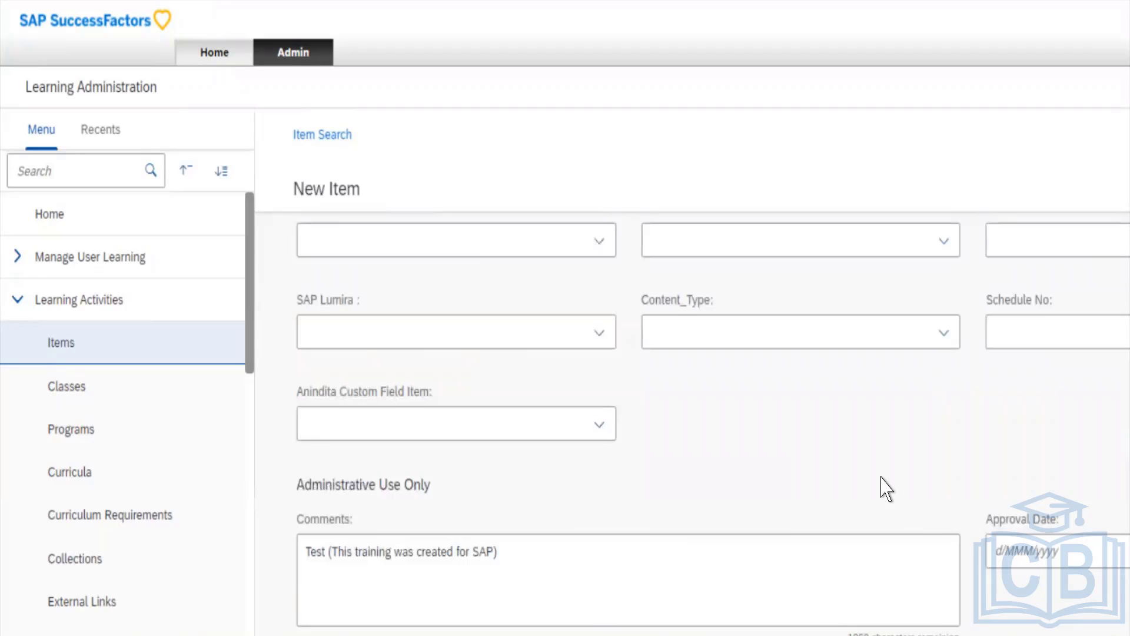
scroll(1011, 587, up, 3)
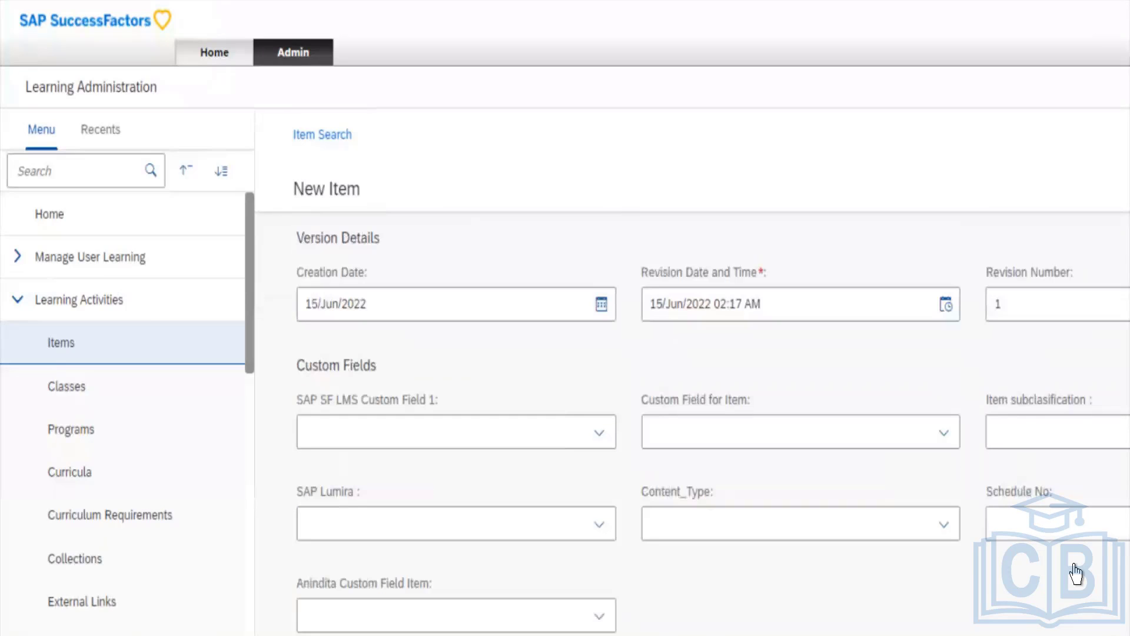